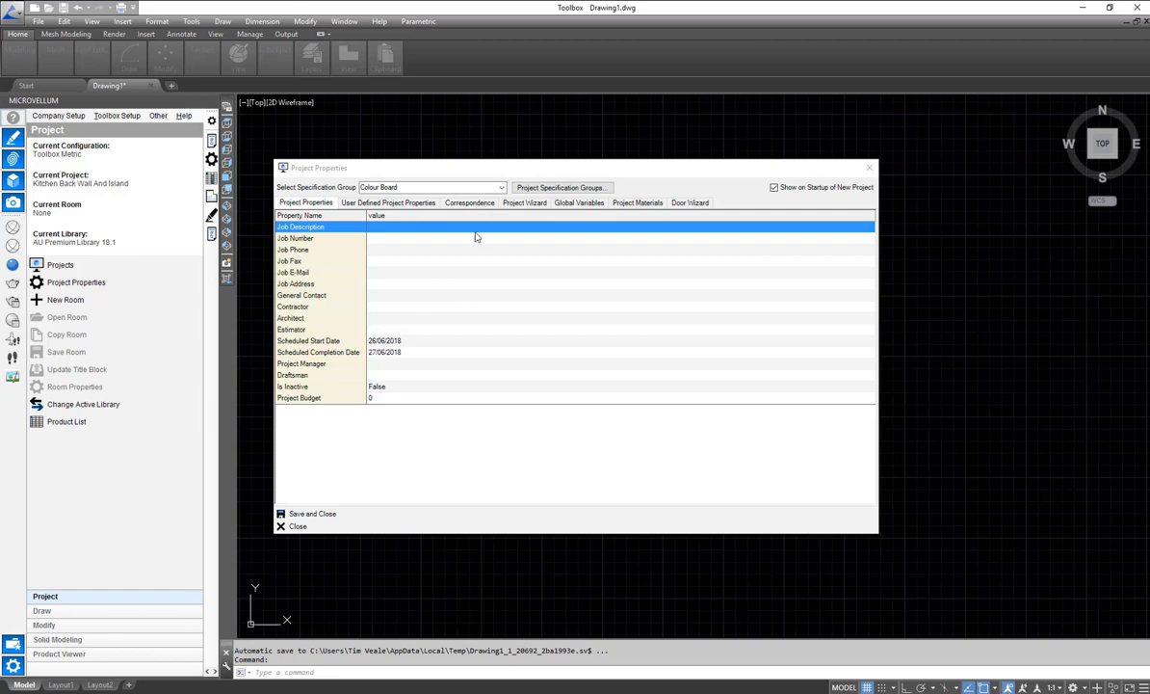
# - Set the project wizard's pricing material range to Colour Board Commodity
pyautogui.click(523, 203)
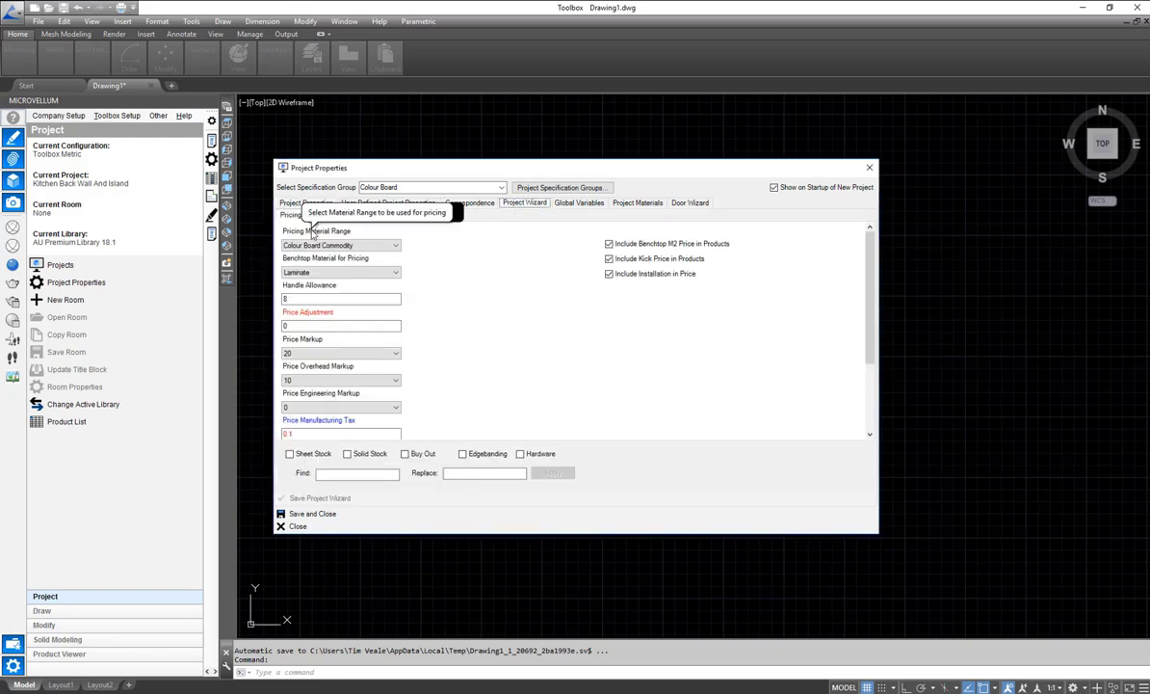
pyautogui.click(392, 245)
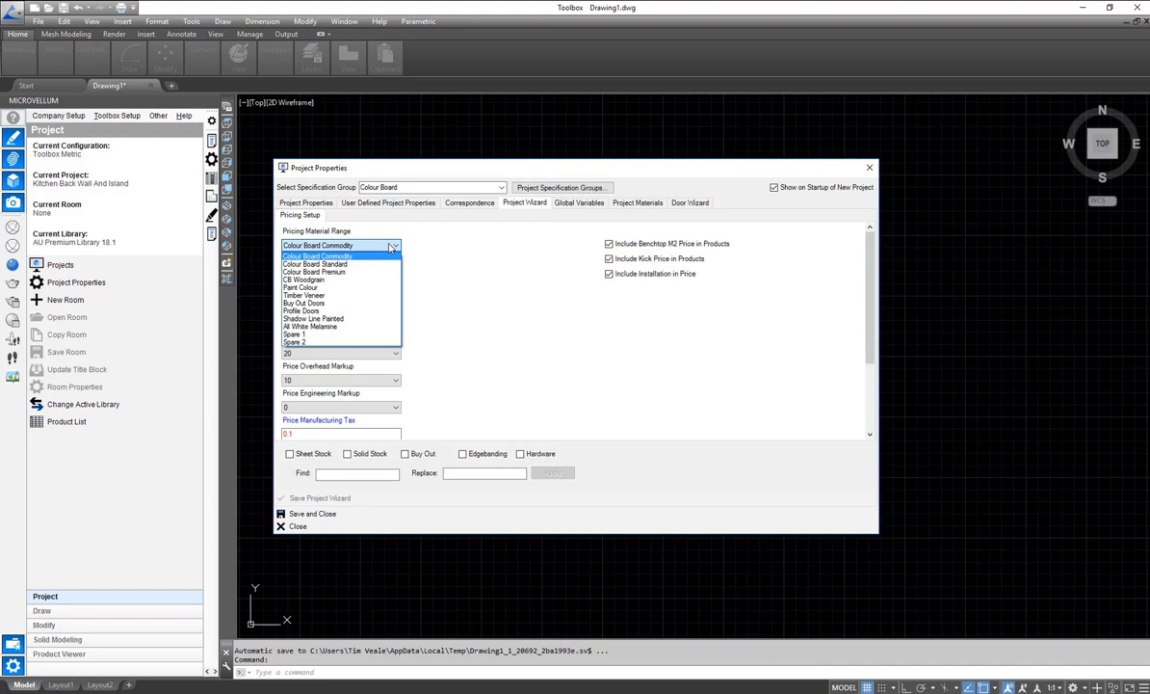
pyautogui.click(385, 255)
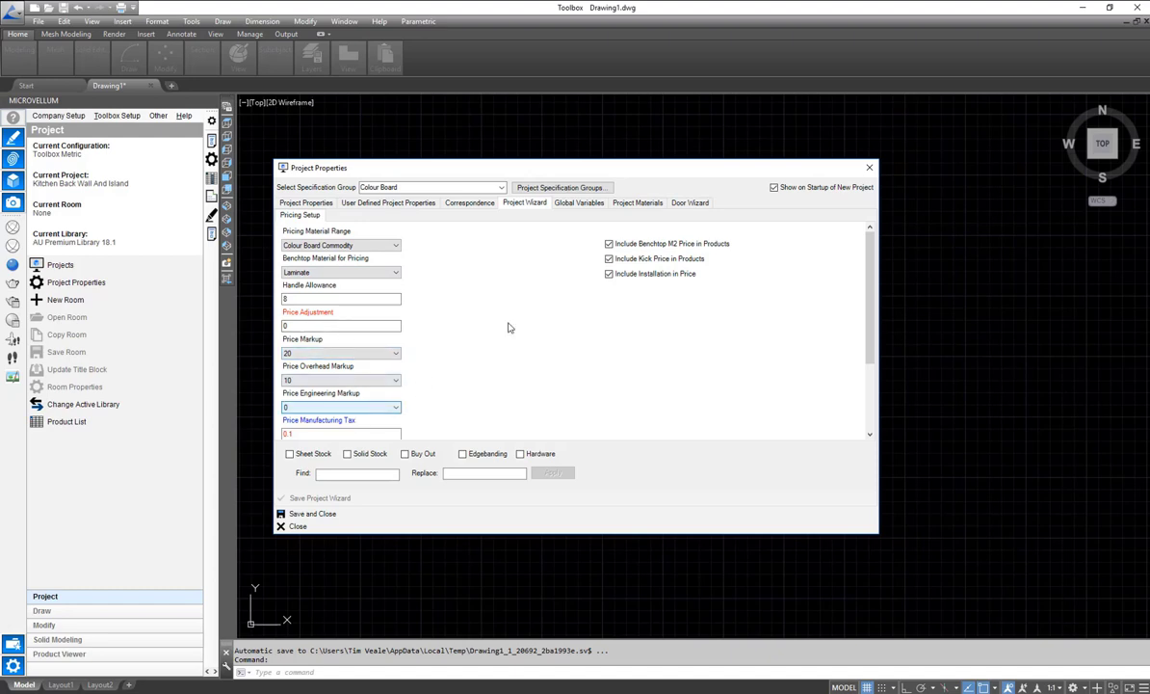
# - Review the Cabinet Sizes global variables, including kick height, underbench height, bench depth and wall cabinet depth
pyautogui.click(569, 204)
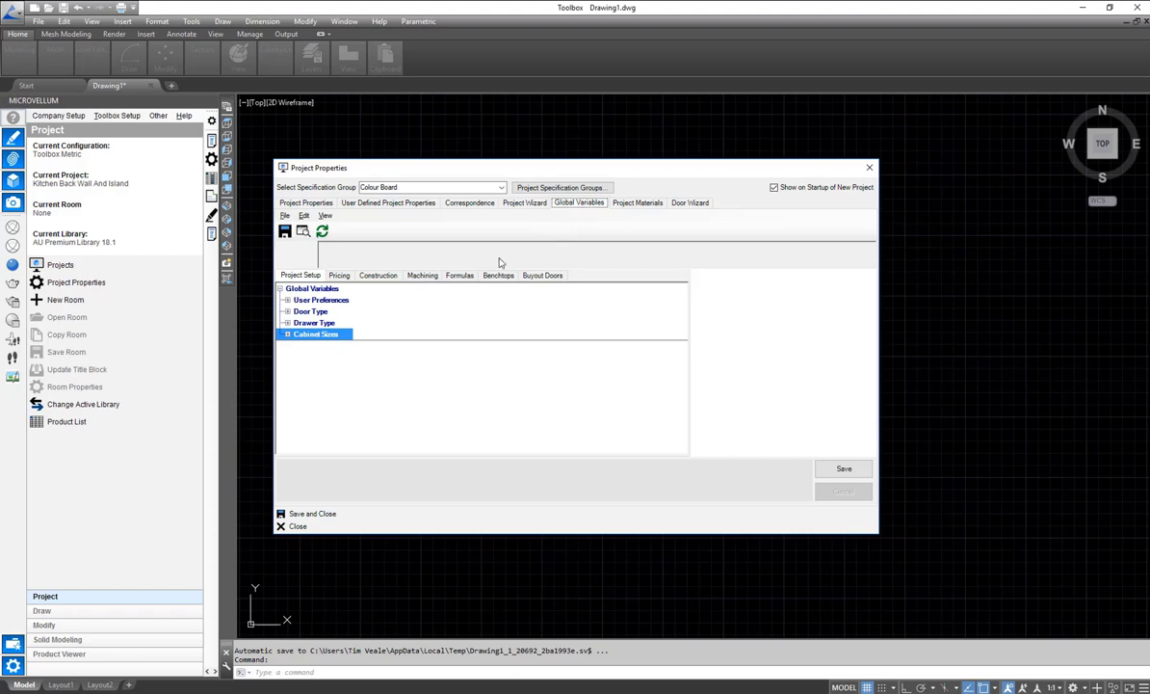
pyautogui.click(286, 334)
pyautogui.click(372, 347)
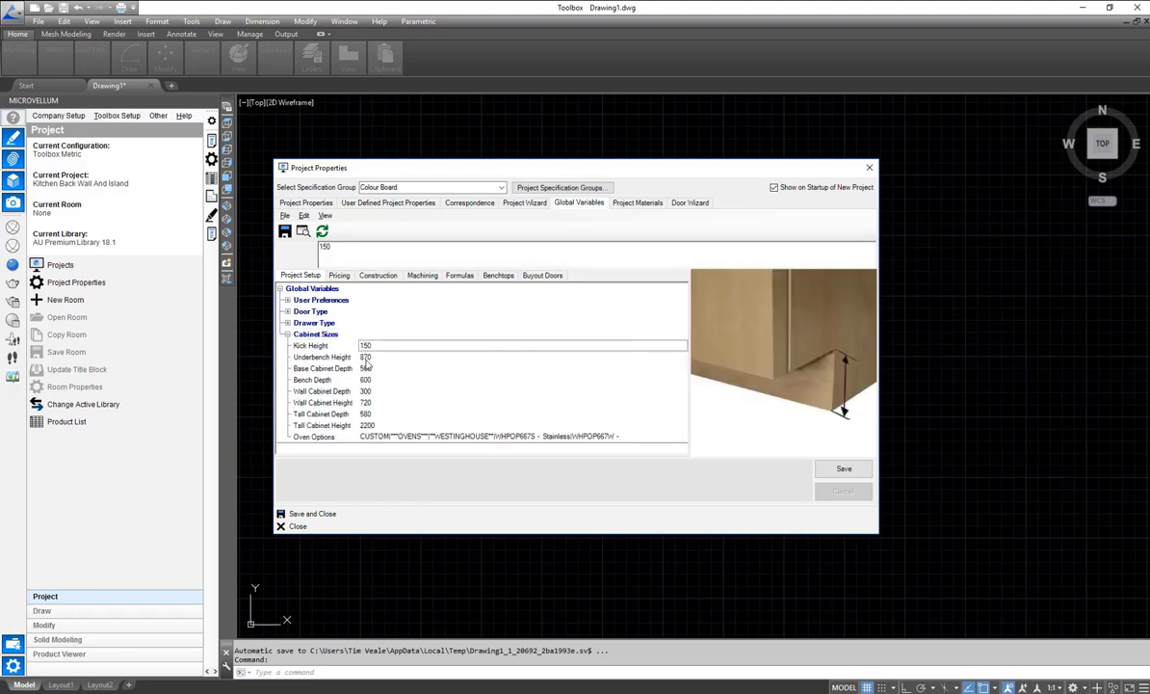
pyautogui.click(366, 358)
pyautogui.click(367, 382)
pyautogui.press('Down')
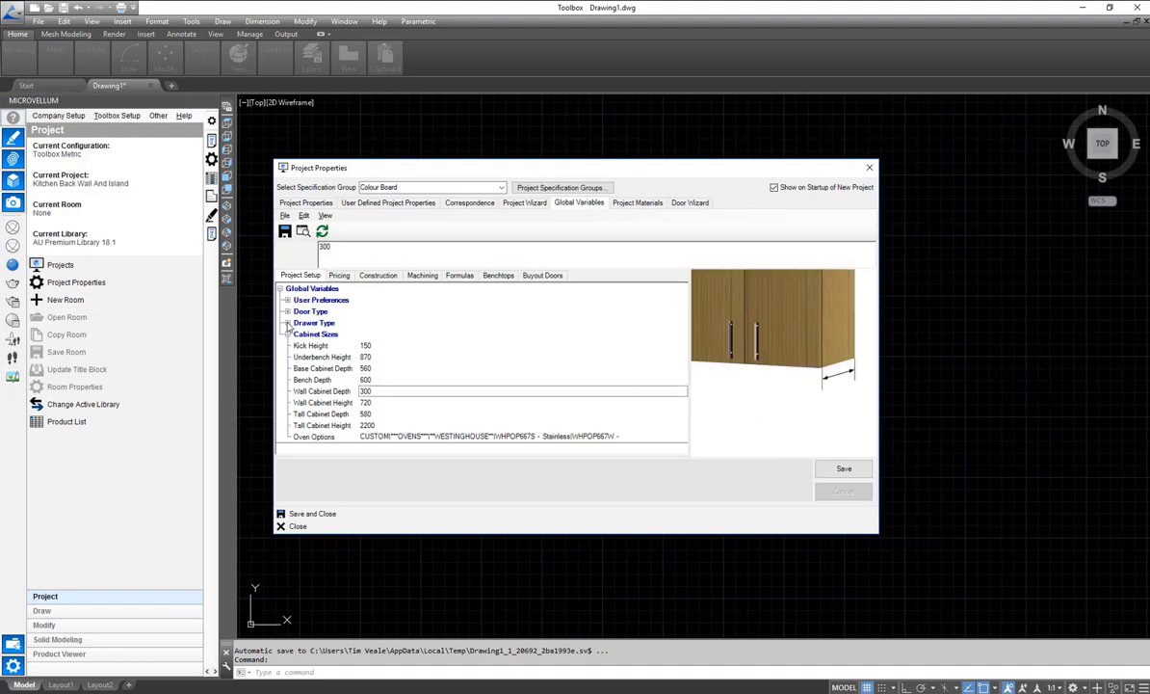
# - Check the available default drawer types, keep Blum LegraBox, and save the global variable changes
pyautogui.click(286, 323)
pyautogui.click(435, 346)
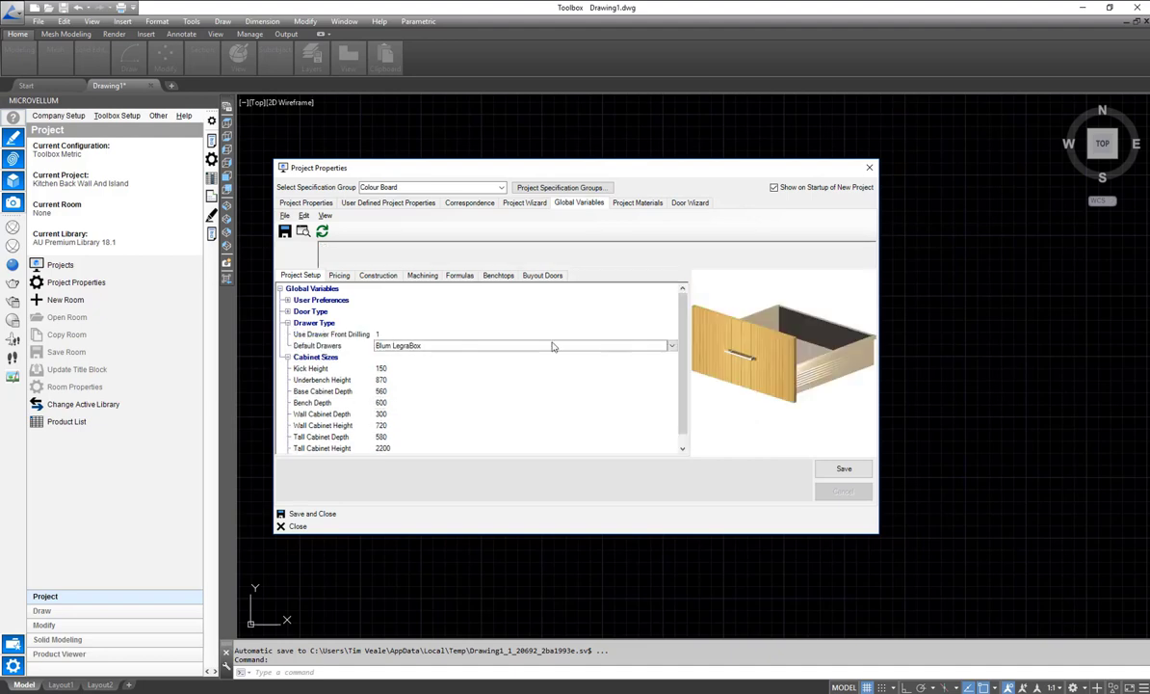
pyautogui.click(672, 345)
pyautogui.moveTo(677, 372); pyautogui.dragTo(665, 410)
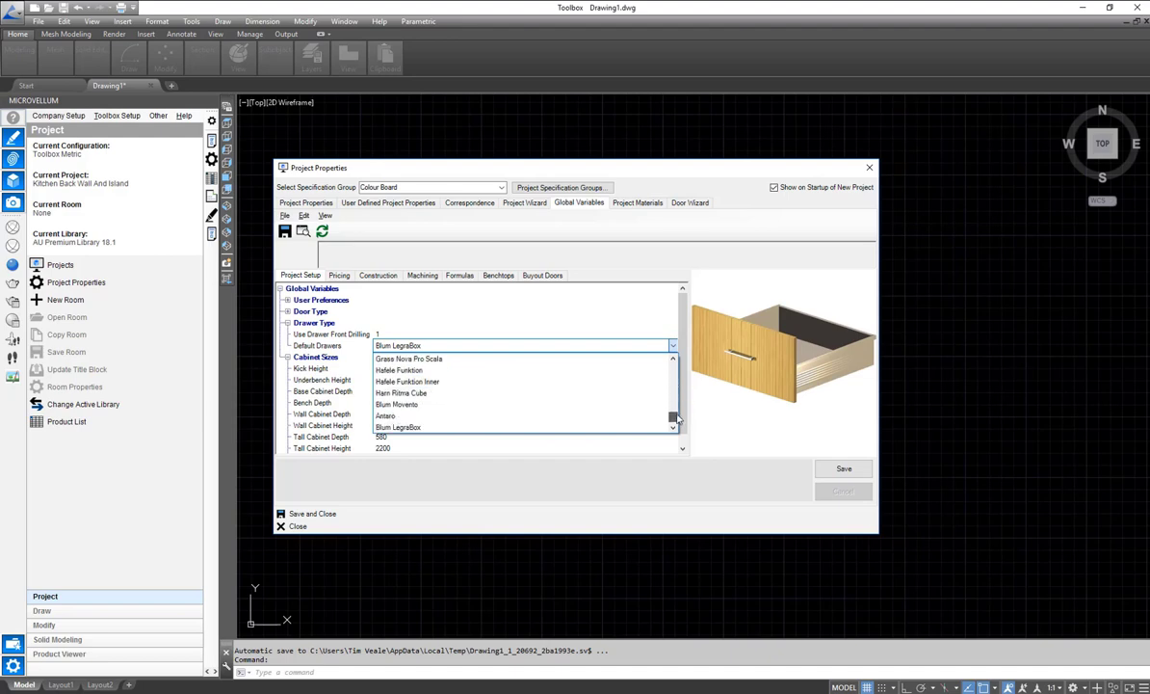
pyautogui.click(453, 329)
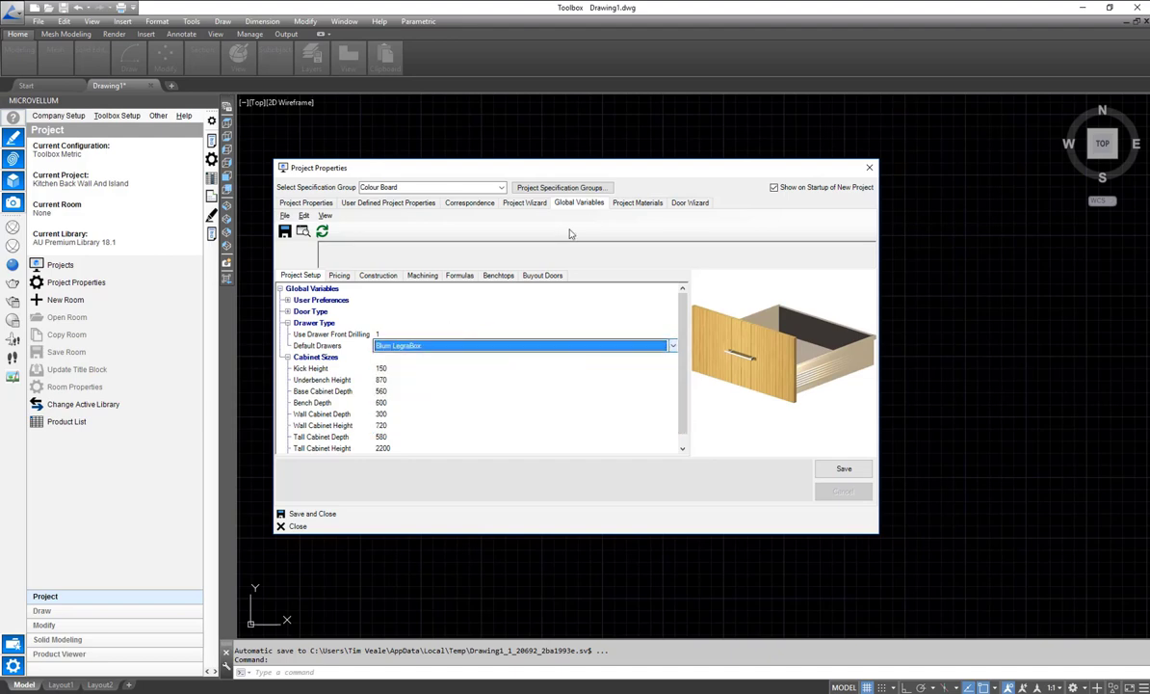
pyautogui.click(617, 202)
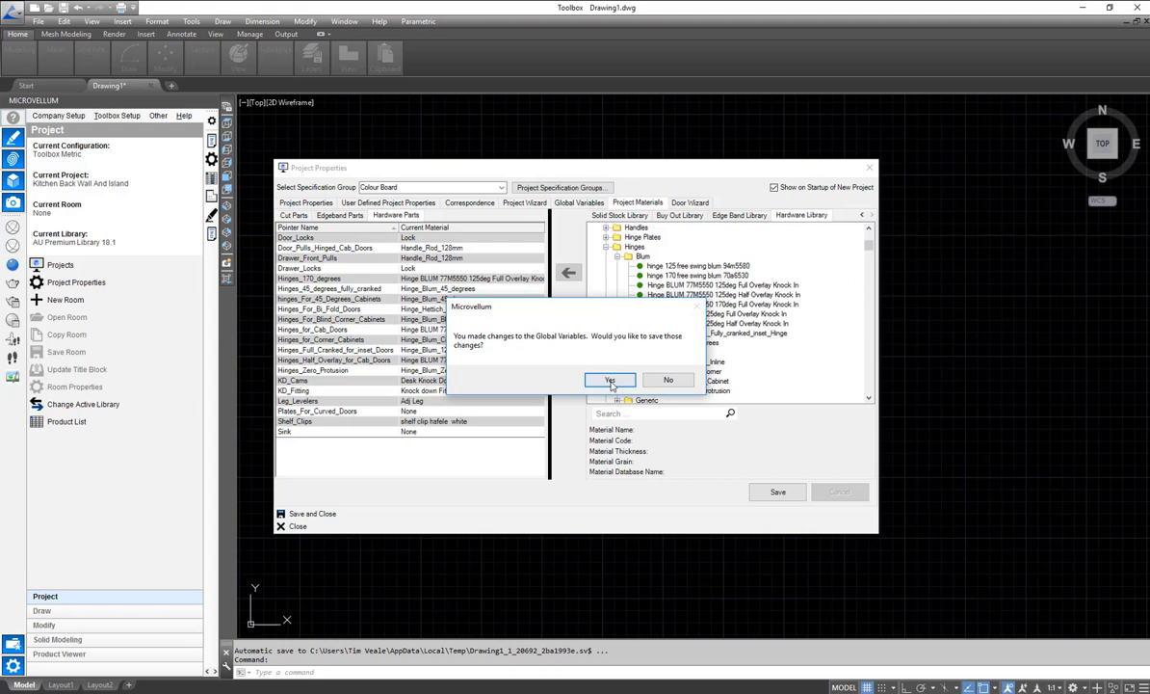
pyautogui.click(610, 381)
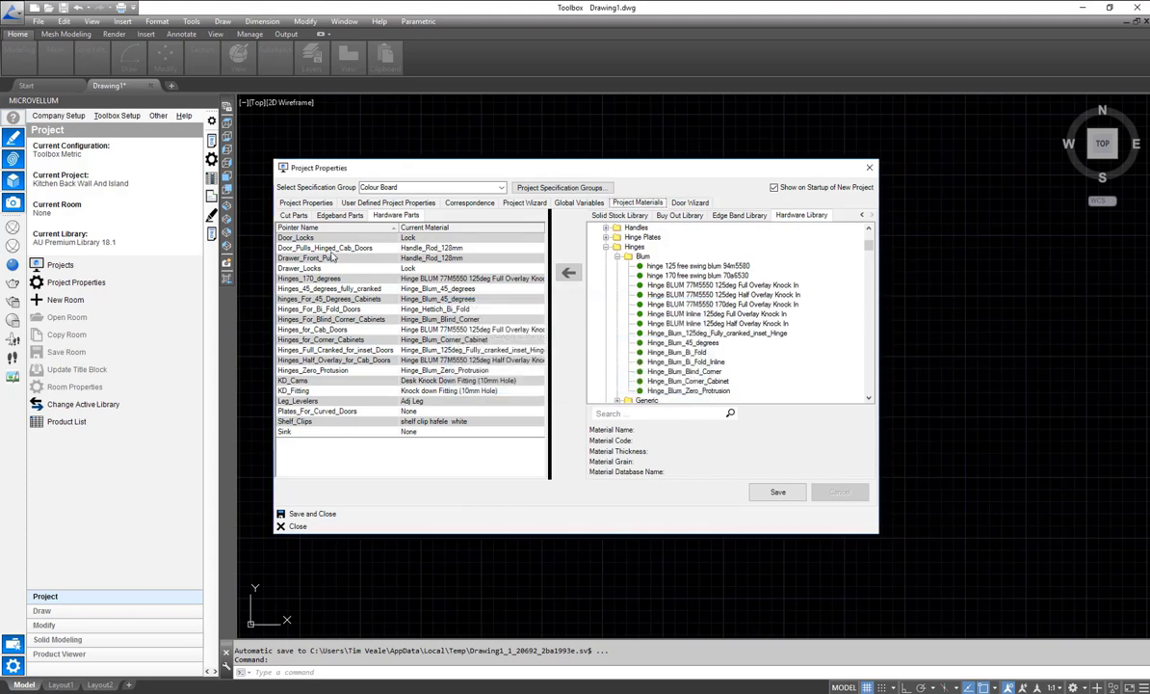
# - Review the project materials for cut parts, edgeband parts and hardware parts, and save and close the project properties
pyautogui.click(293, 215)
pyautogui.click(347, 215)
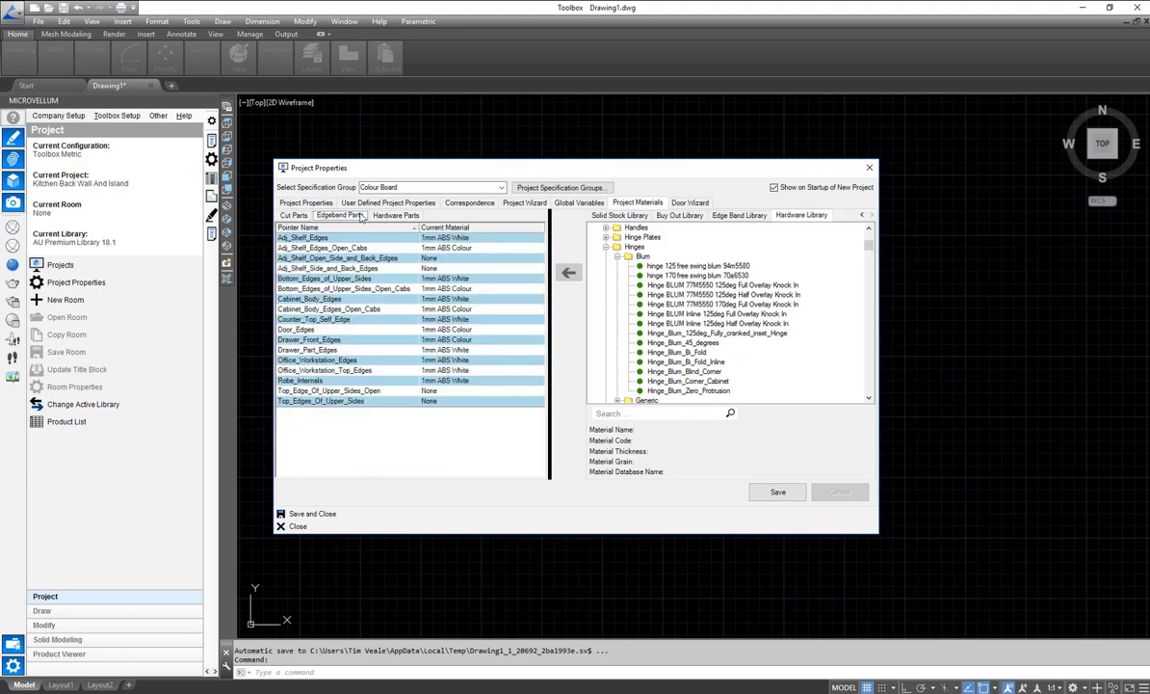
pyautogui.click(395, 215)
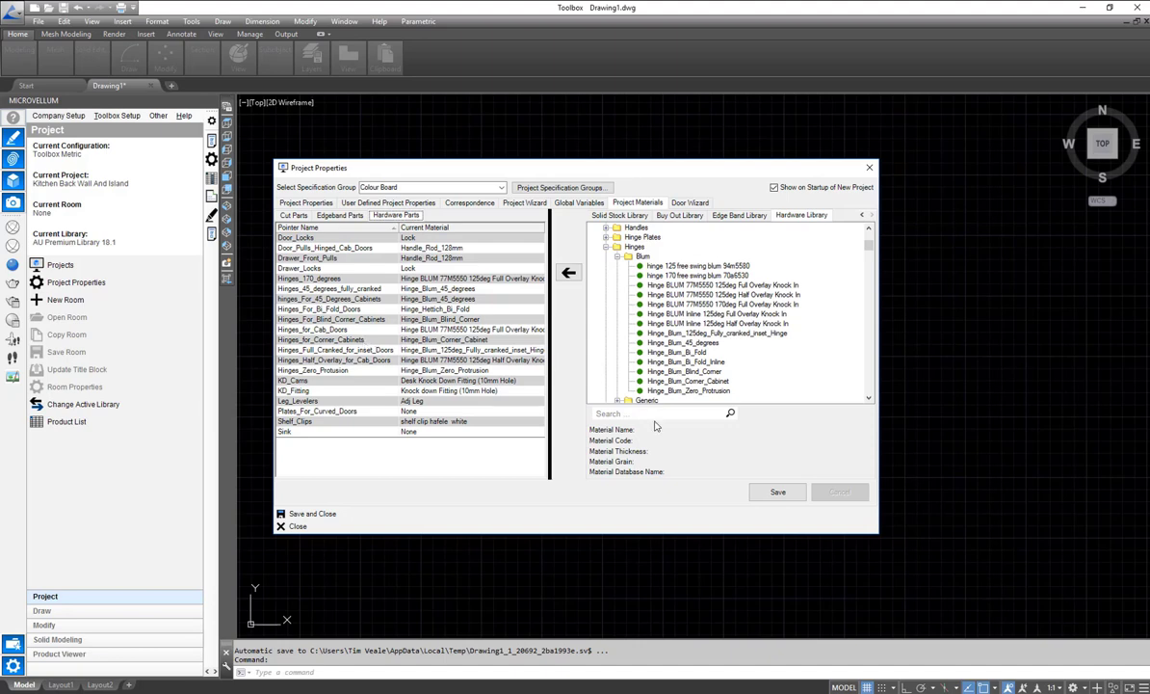
pyautogui.click(307, 513)
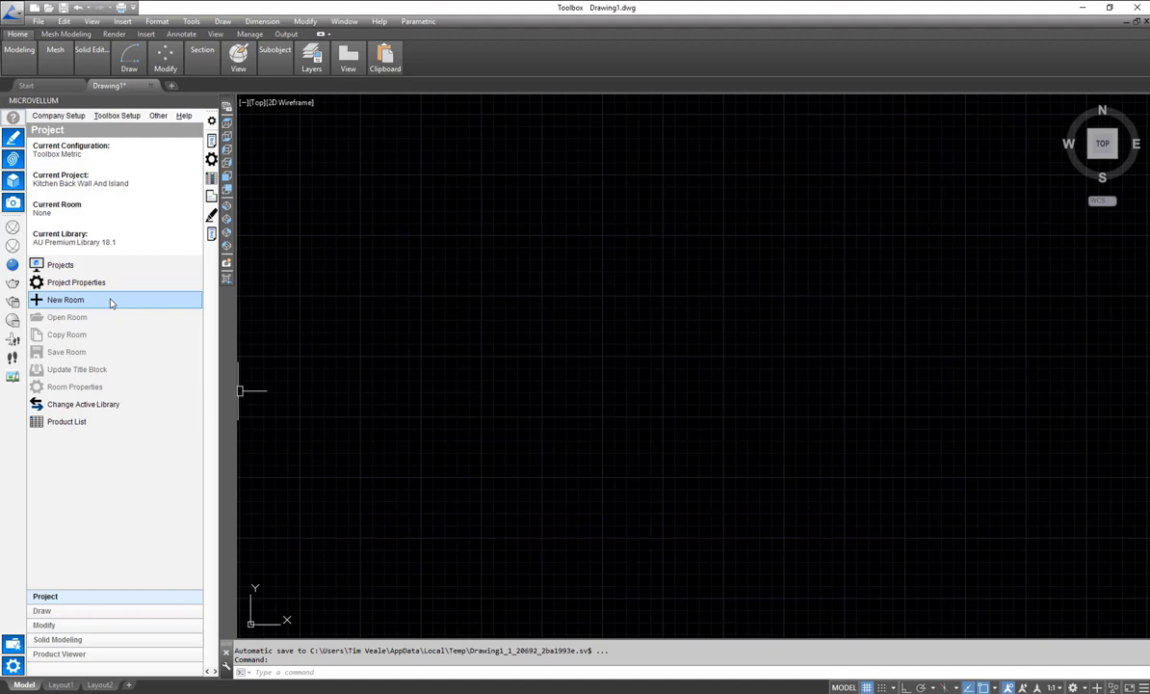
# - Add a new room named Room 1 to the Kitchen Back Wall And Island project and open its drawing
pyautogui.click(111, 302)
pyautogui.rightClick(414, 237)
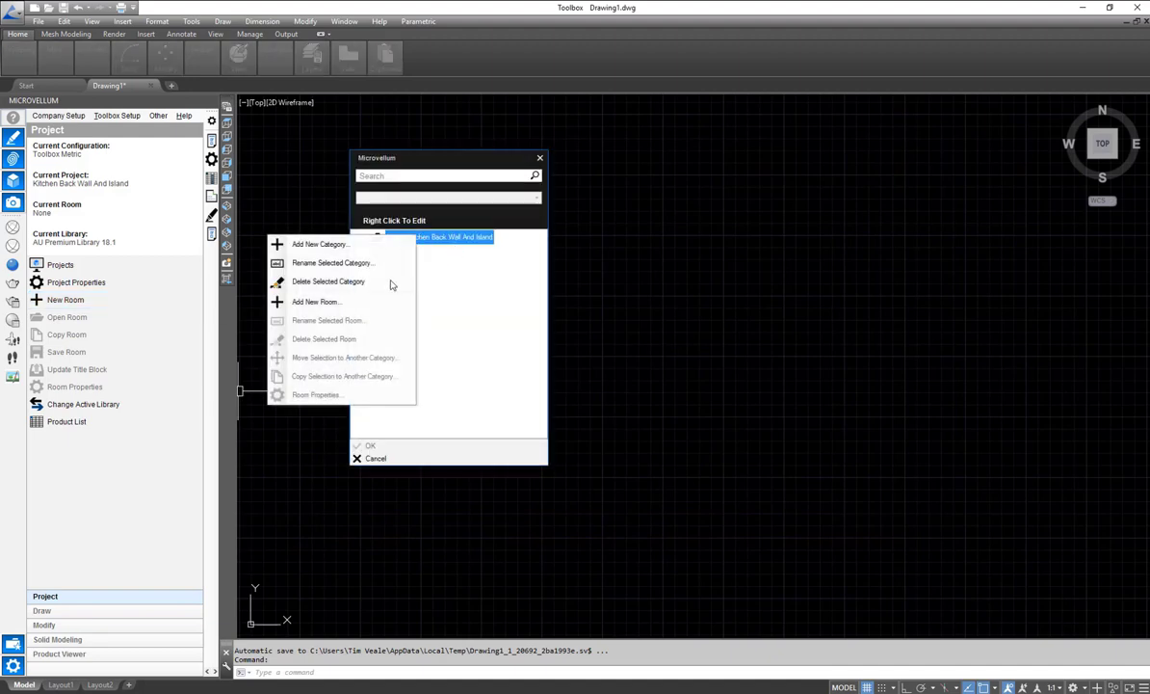
pyautogui.click(317, 286)
pyautogui.click(662, 333)
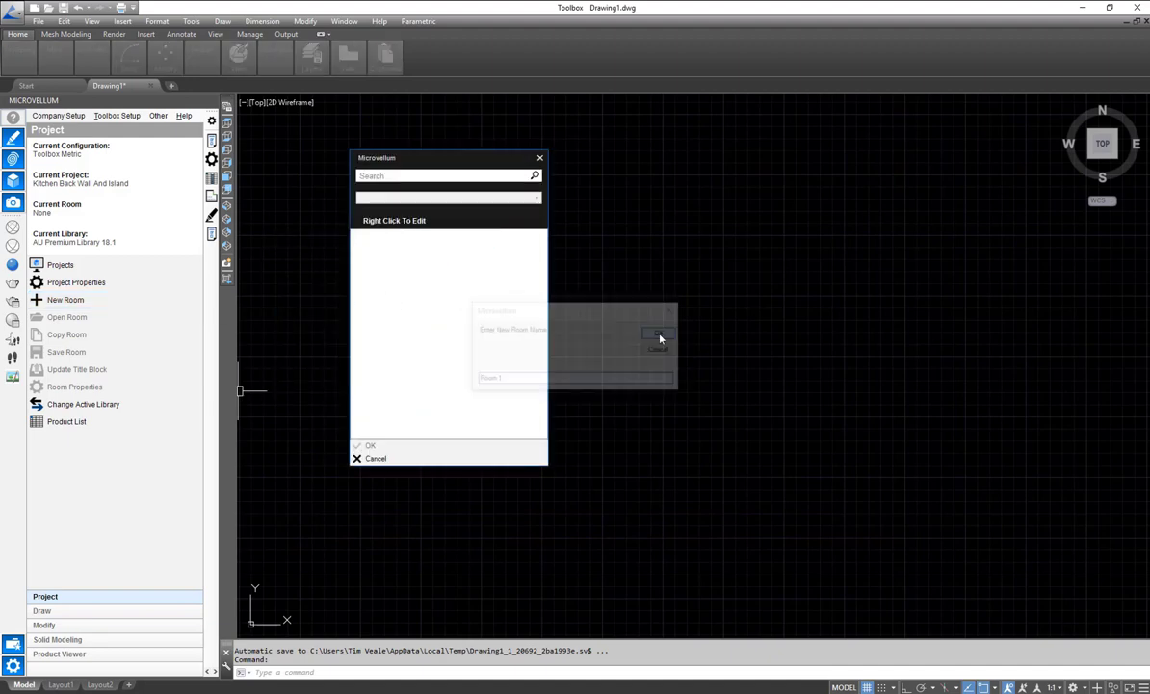
pyautogui.click(525, 499)
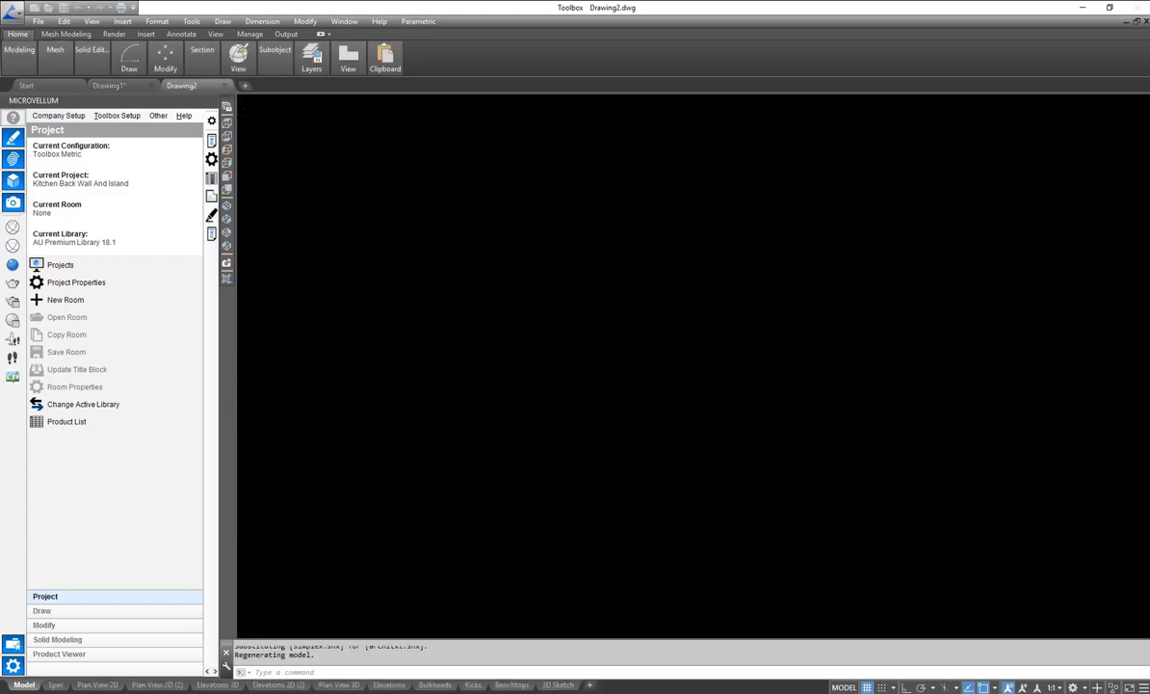
# - Draw an L-shaped wall in plan with a 700 mm left return and a 5000 mm back wall
pyautogui.click(105, 611)
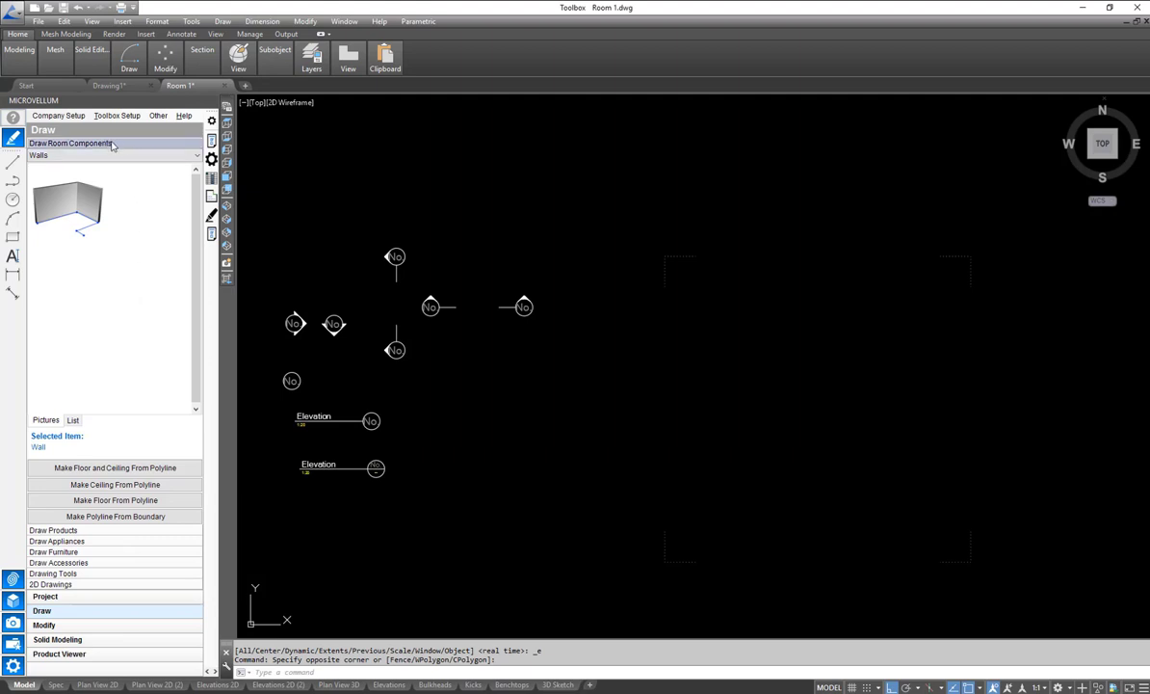
pyautogui.rightClick(132, 233)
pyautogui.click(71, 259)
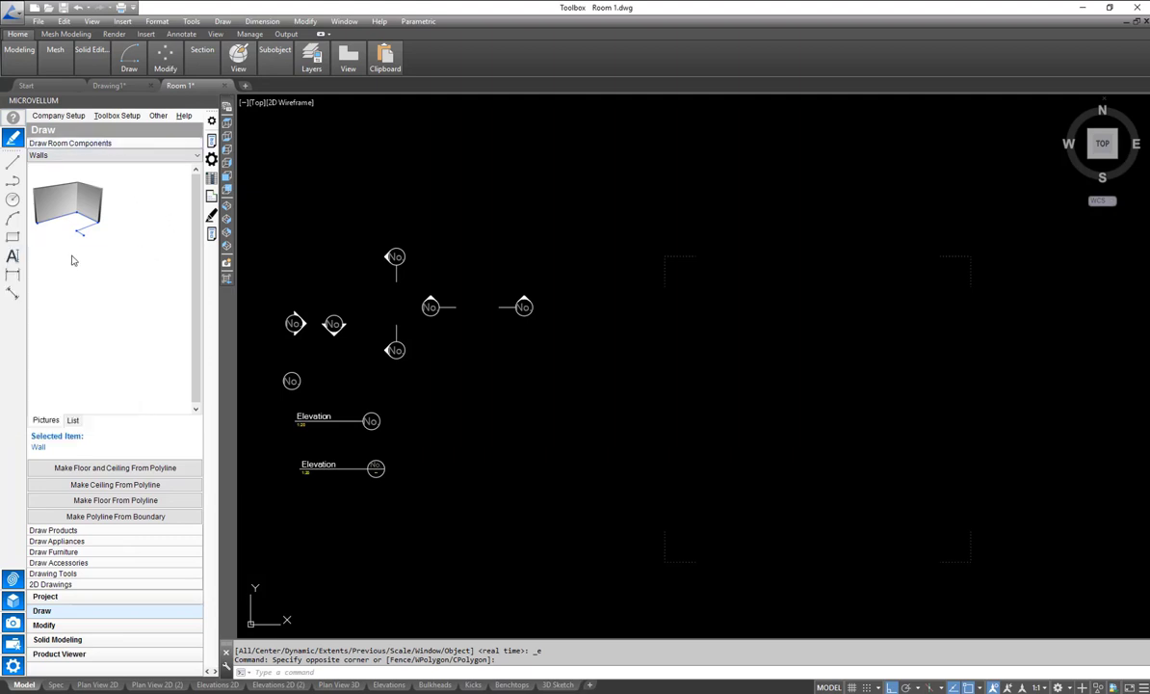
pyautogui.click(692, 341)
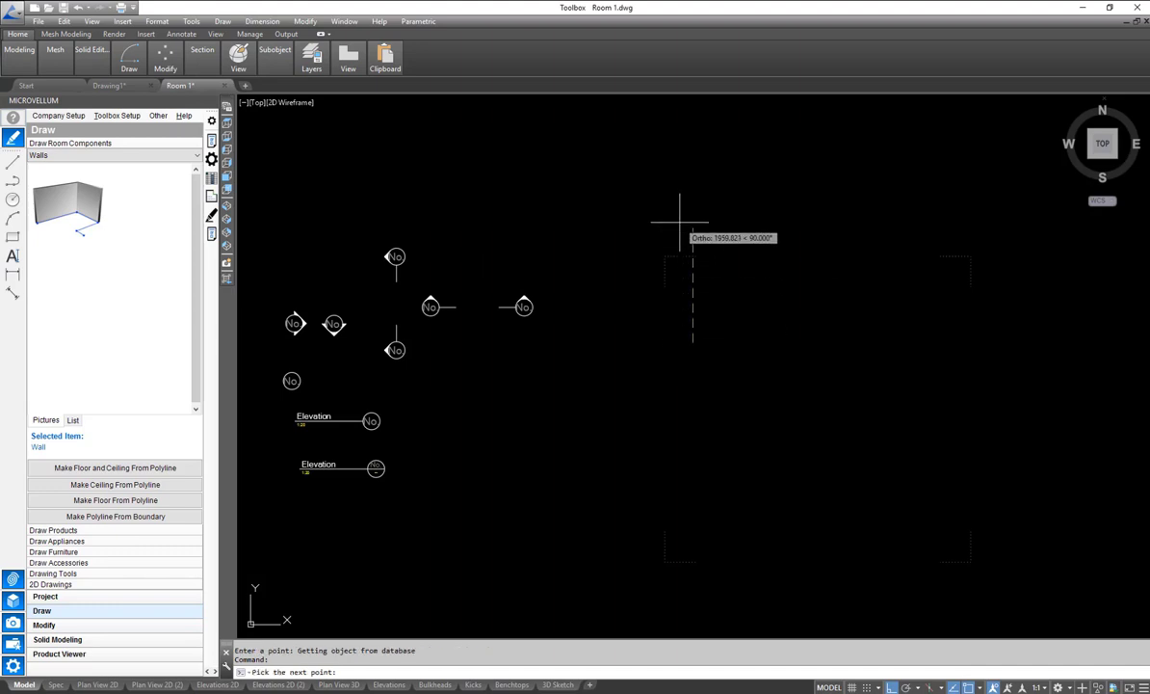
pyautogui.write('700')
pyautogui.press('Return')
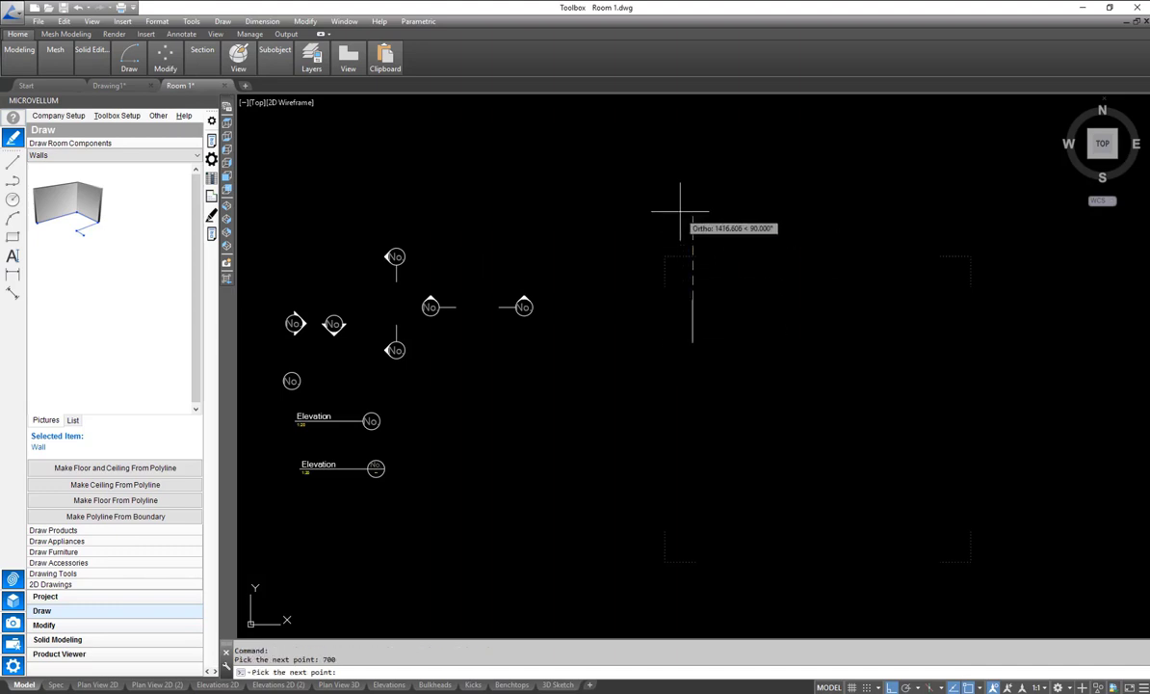
pyautogui.write('5000')
pyautogui.press('Return')
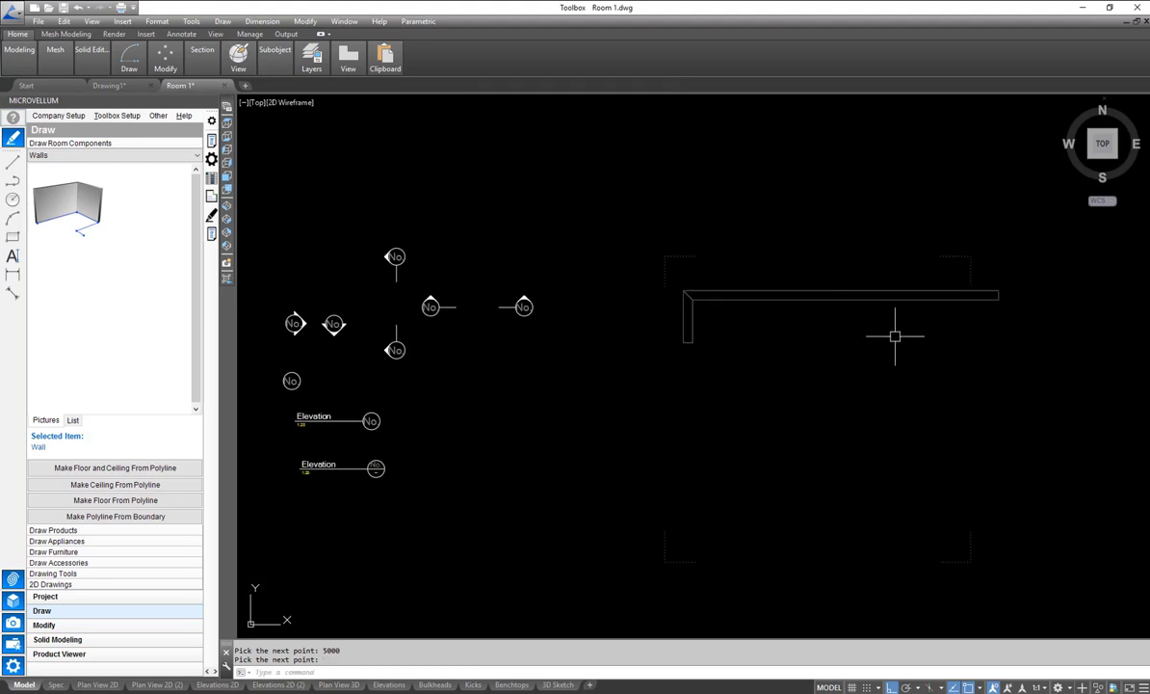
# - Browse the product library's Base Cabinets and Base Drawer Bank Cabinets categories
pyautogui.moveTo(895, 337); pyautogui.dragTo(788, 326, button='middle')
pyautogui.scroll(3, 653, 337)
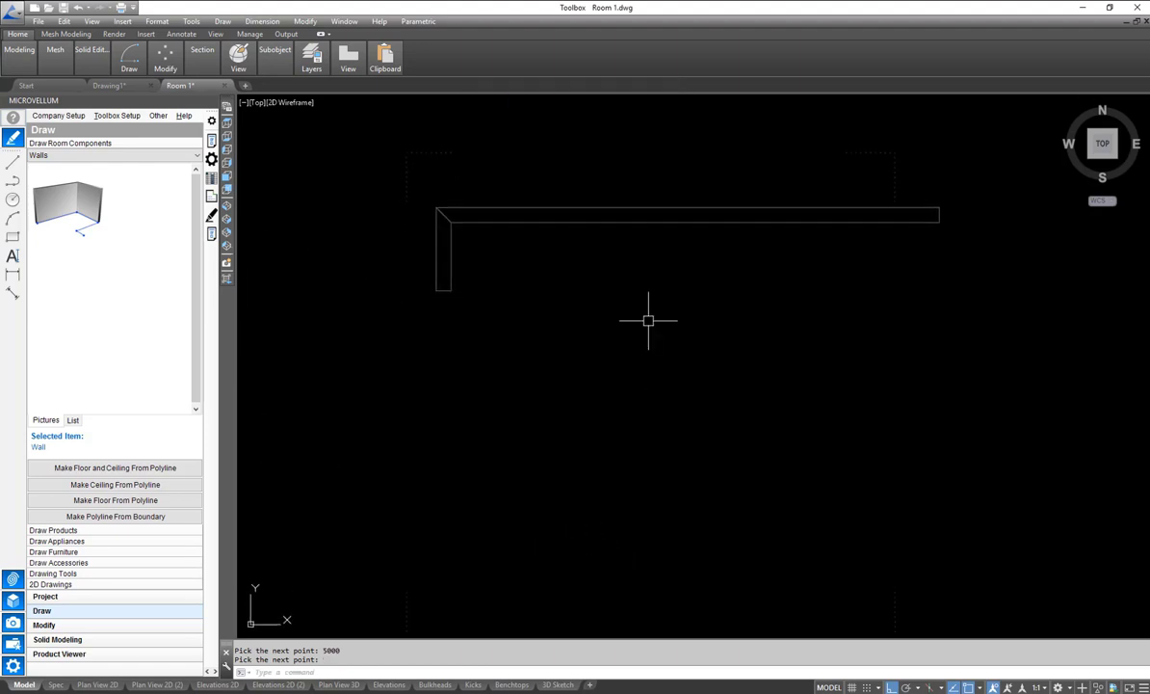
pyautogui.click(86, 531)
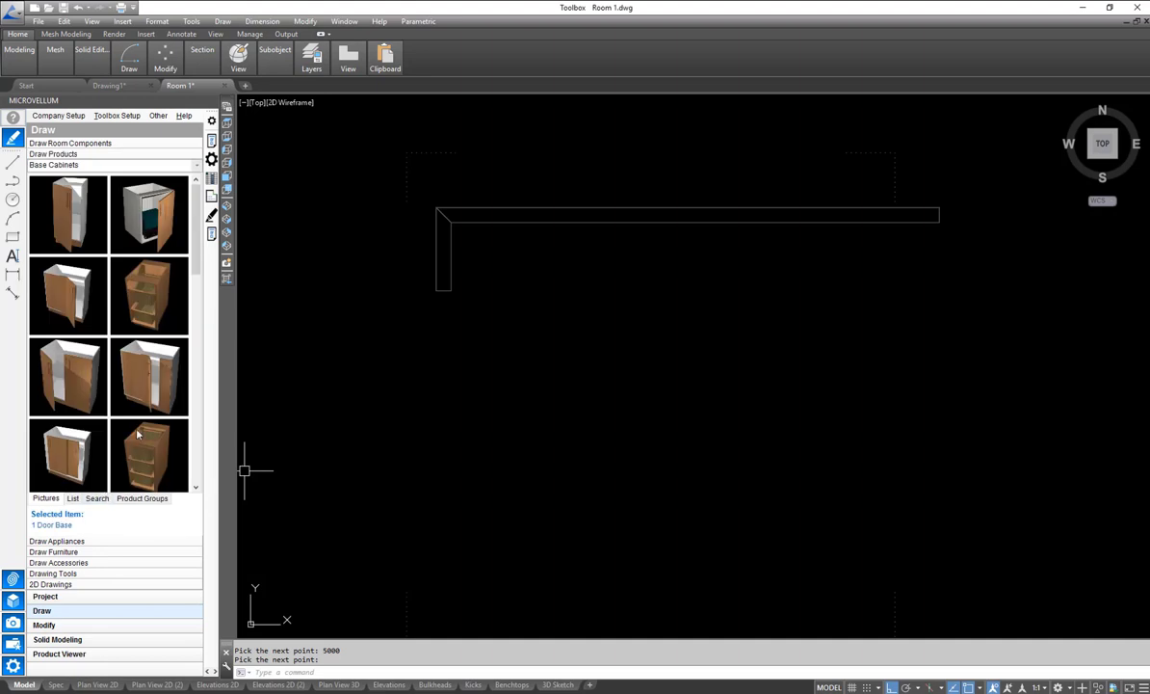
pyautogui.scroll(-2, 188, 228)
pyautogui.moveTo(206, 229); pyautogui.dragTo(216, 390)
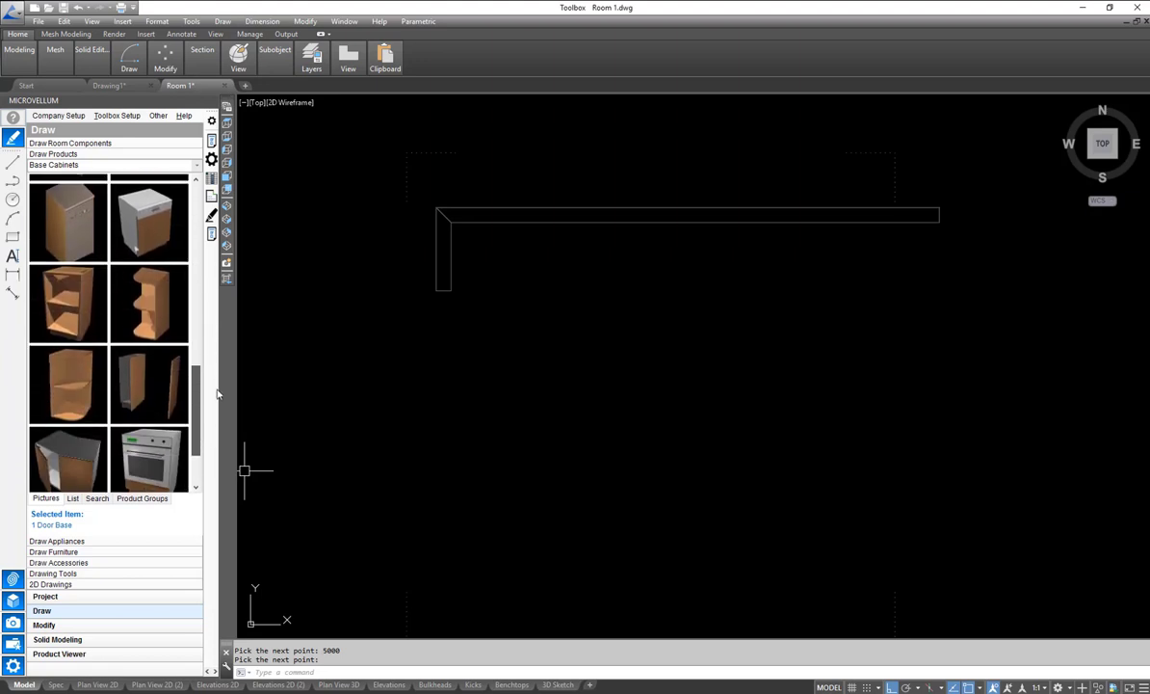
pyautogui.click(197, 167)
pyautogui.click(149, 220)
pyautogui.moveTo(203, 212); pyautogui.dragTo(213, 318)
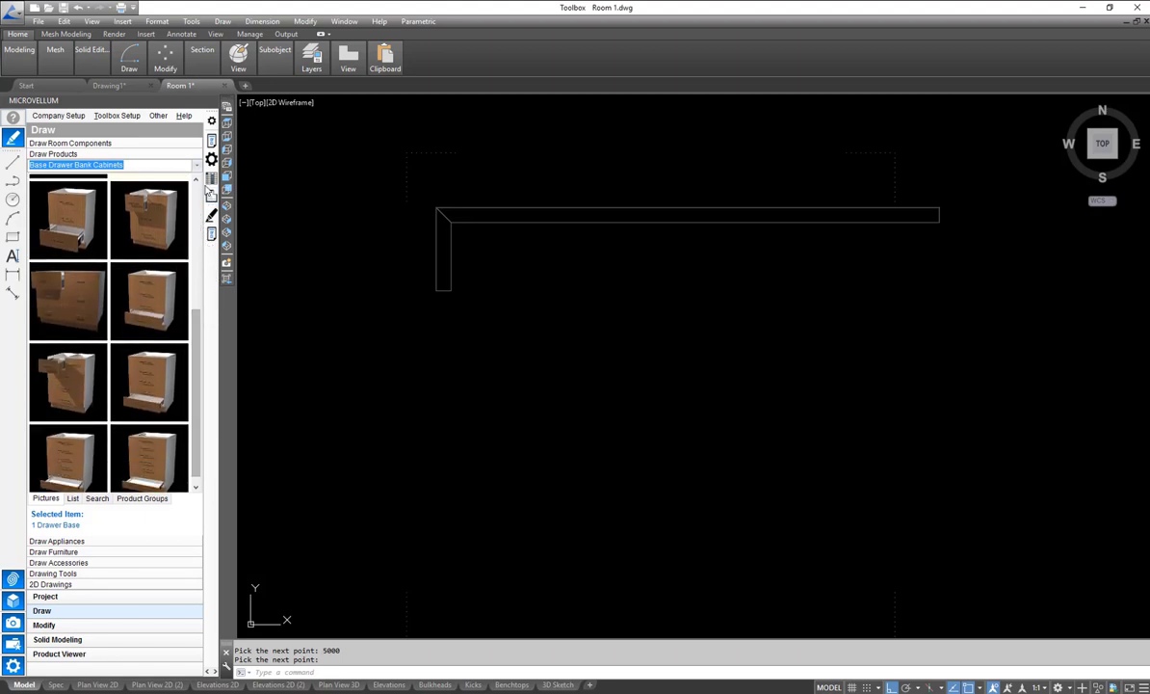
# - Show the Tall Cabinets category as a list and select the 2 Door Pantry
pyautogui.click(197, 166)
pyautogui.scroll(-3, 145, 289)
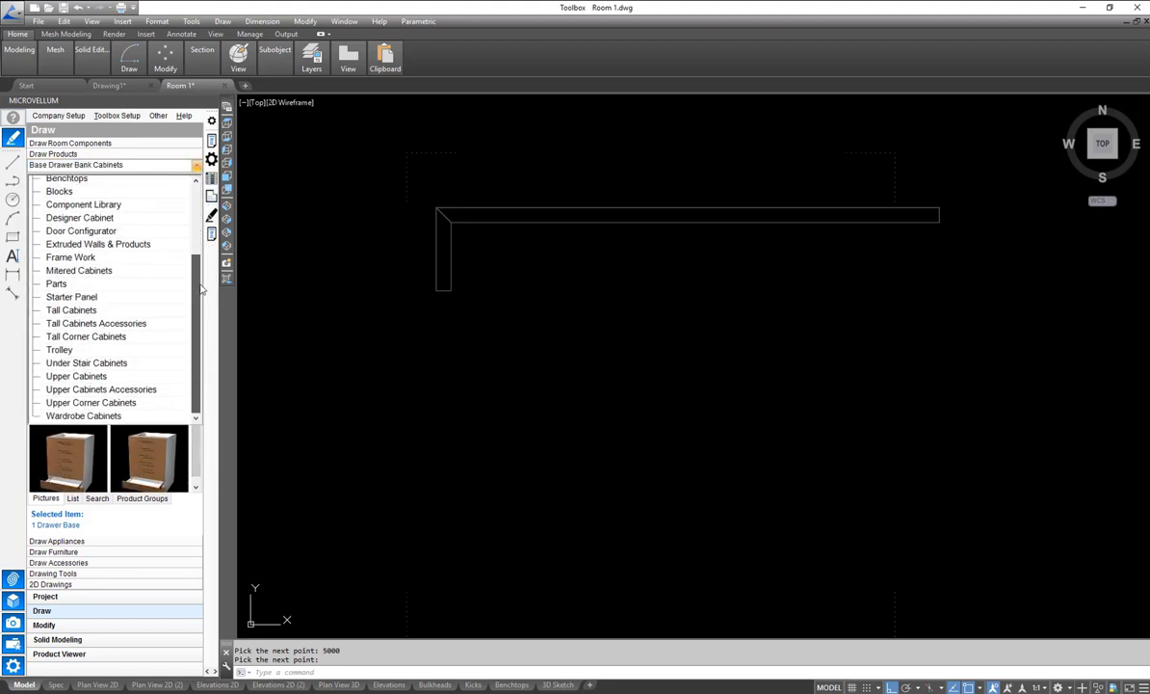
pyautogui.click(110, 300)
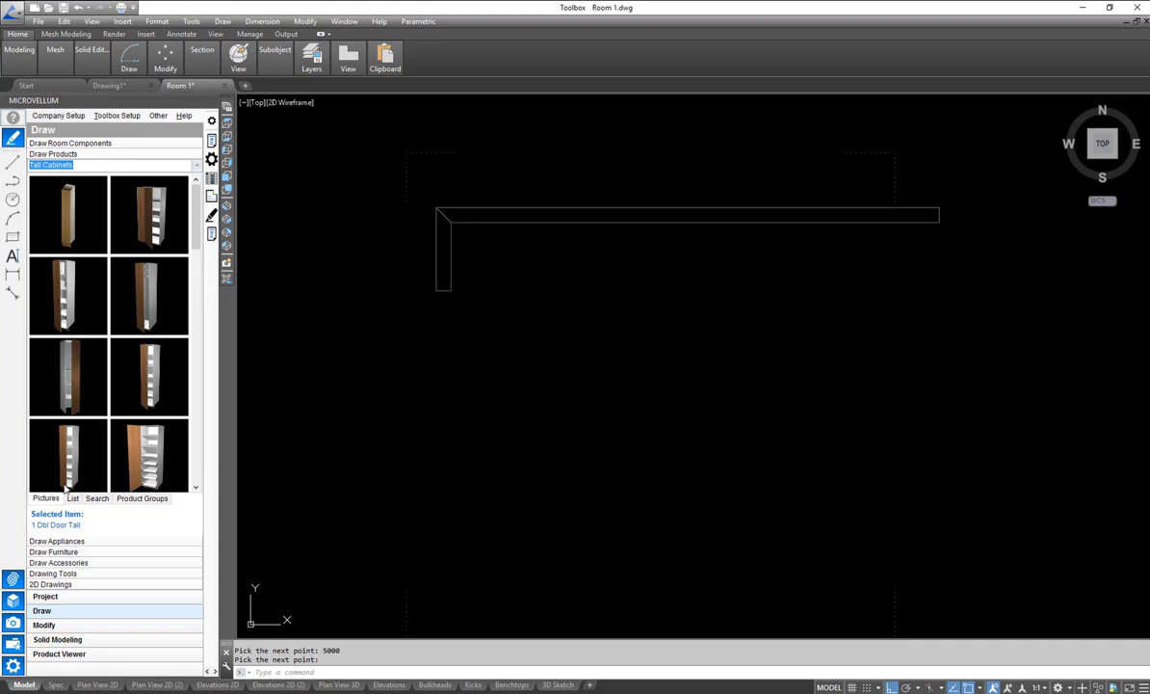
pyautogui.click(46, 500)
pyautogui.click(72, 499)
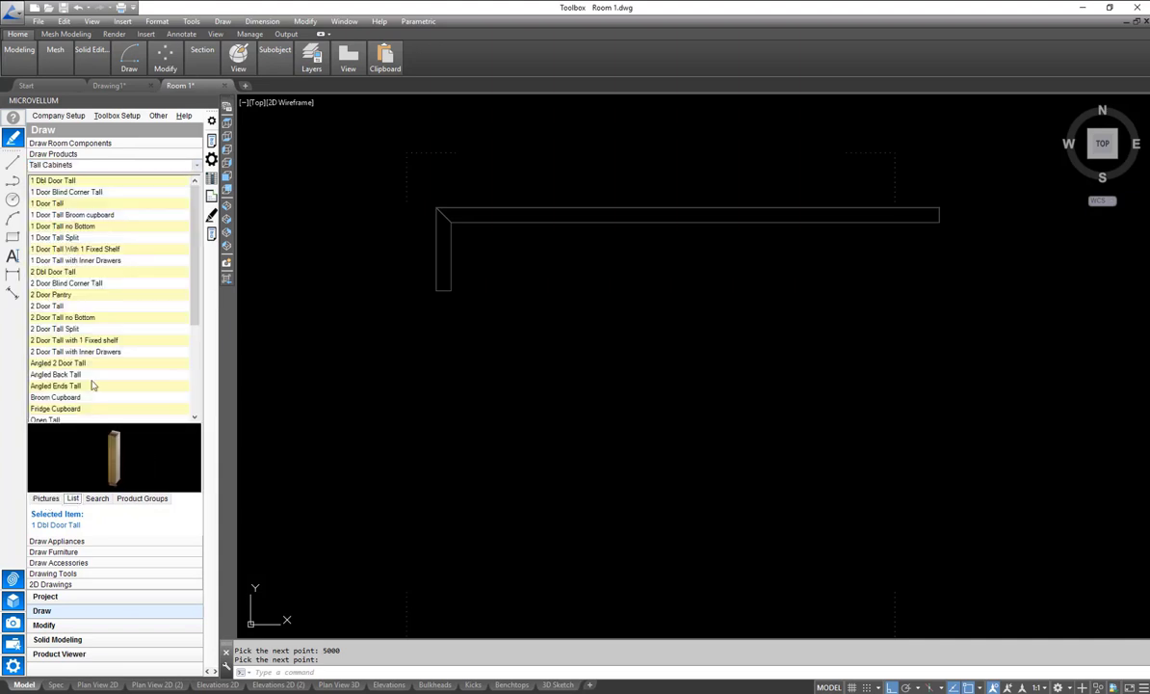
pyautogui.click(69, 297)
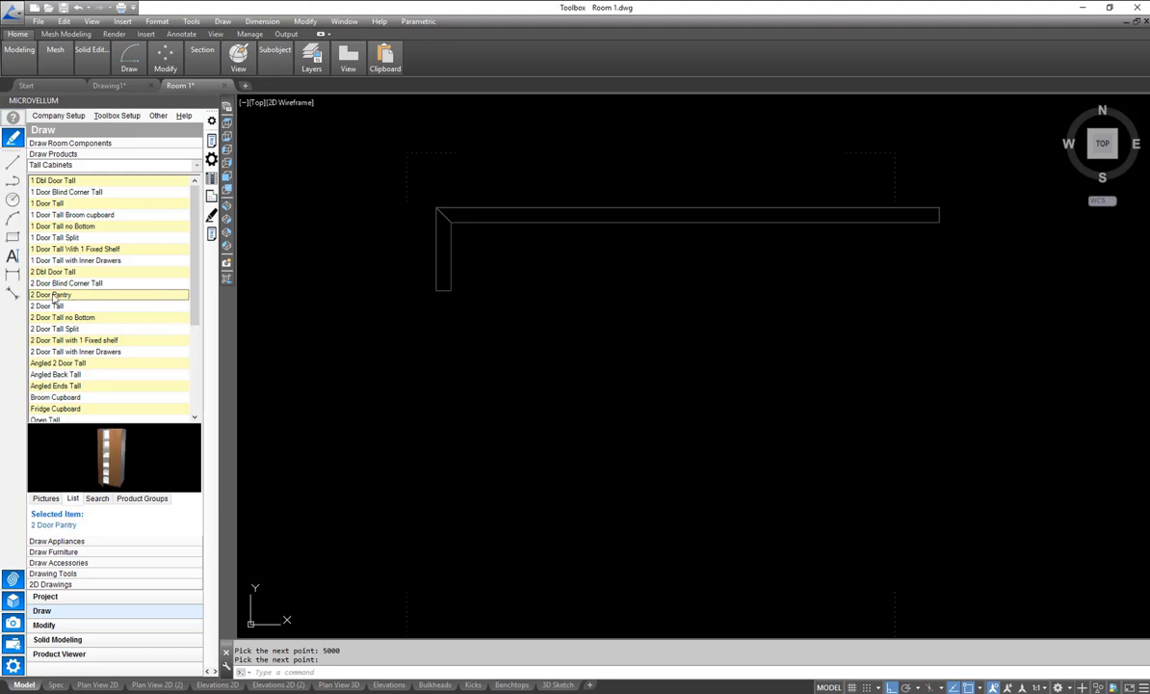
# - Place the 2 Door Pantry on the back wall, anchored left and offset 16 mm from the corner
pyautogui.rightClick(91, 301)
pyautogui.moveTo(95, 322)
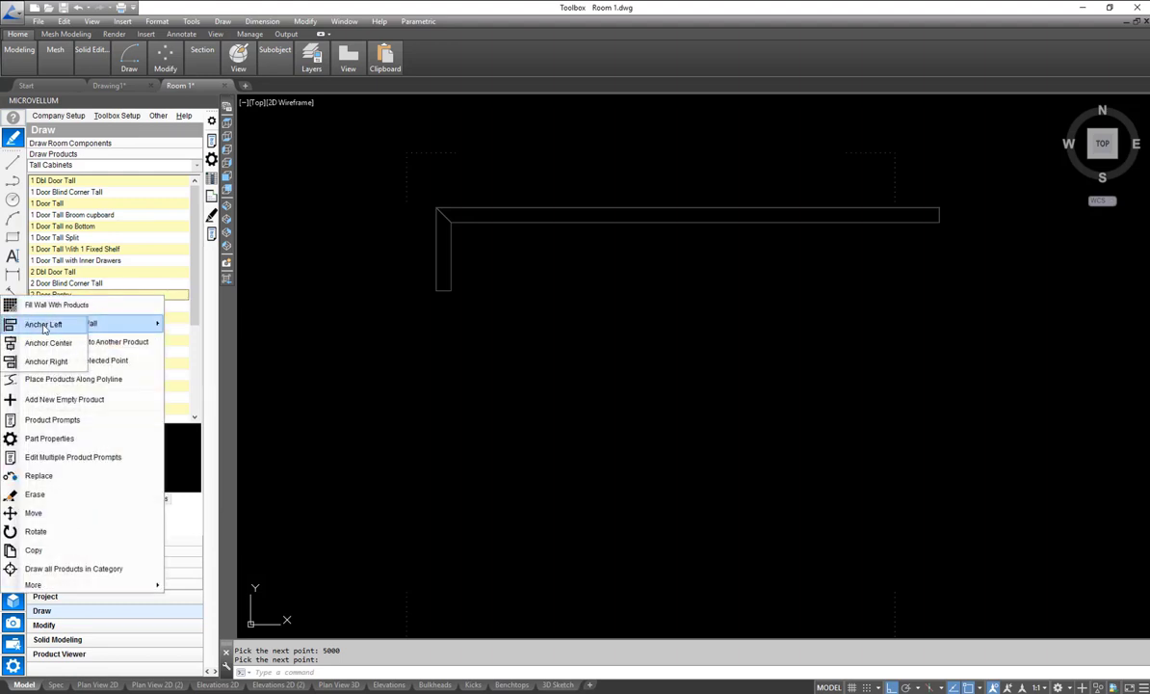
pyautogui.click(43, 325)
pyautogui.click(480, 223)
pyautogui.scroll(4, 480, 224)
pyautogui.press('Return')
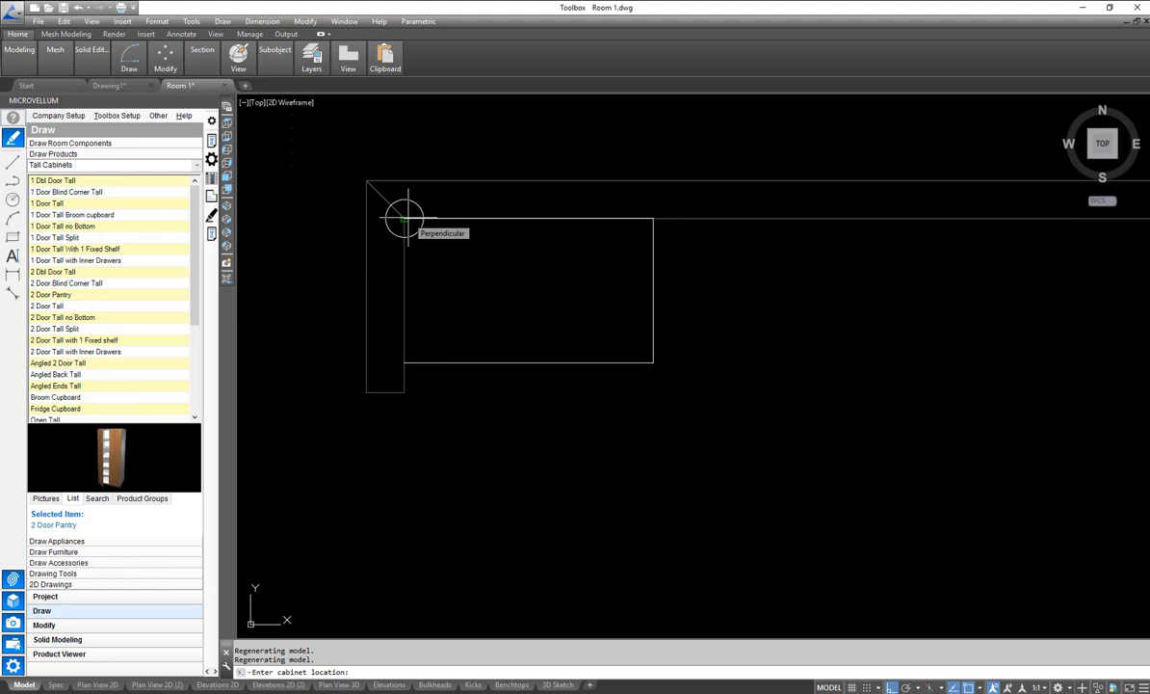
pyautogui.write('1')
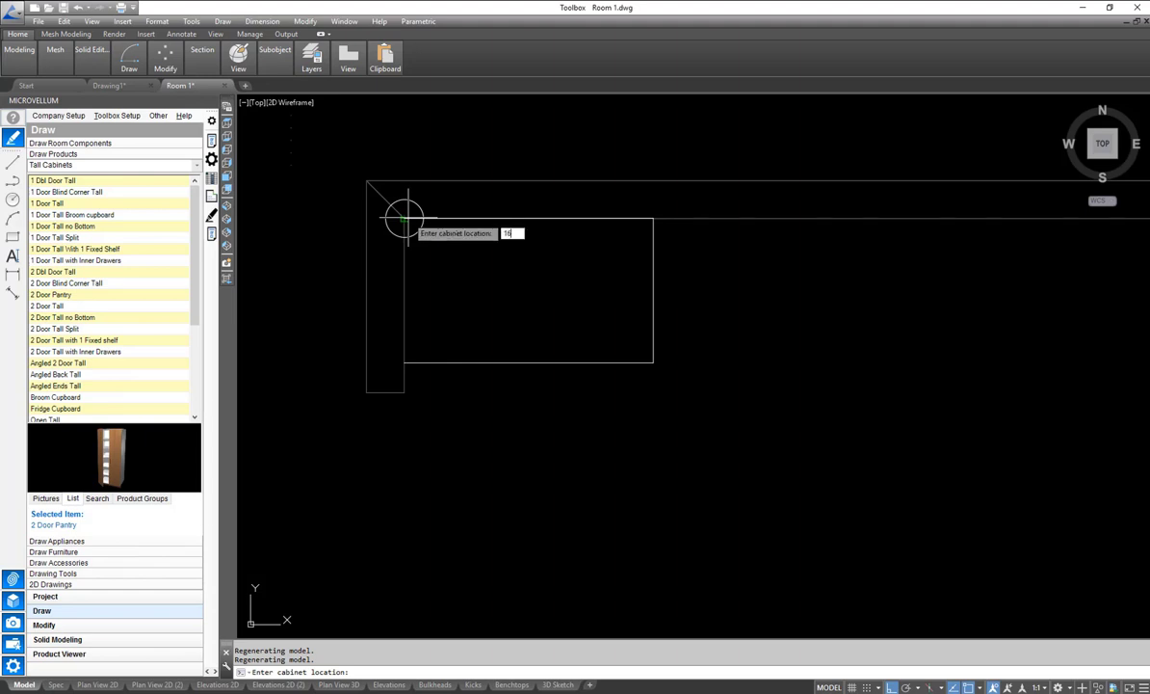
pyautogui.write('6')
pyautogui.press('Return')
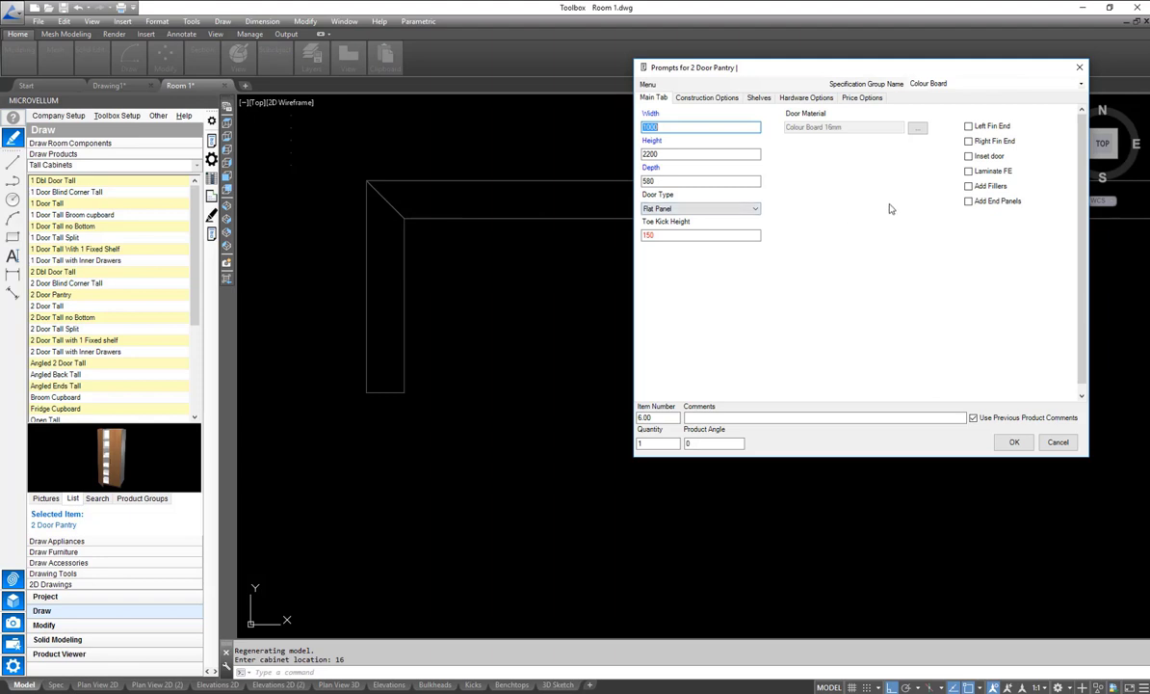
# - Add a filler on the left of the 2 Door Pantry, using Filler-Style 1
pyautogui.click(987, 186)
pyautogui.click(811, 154)
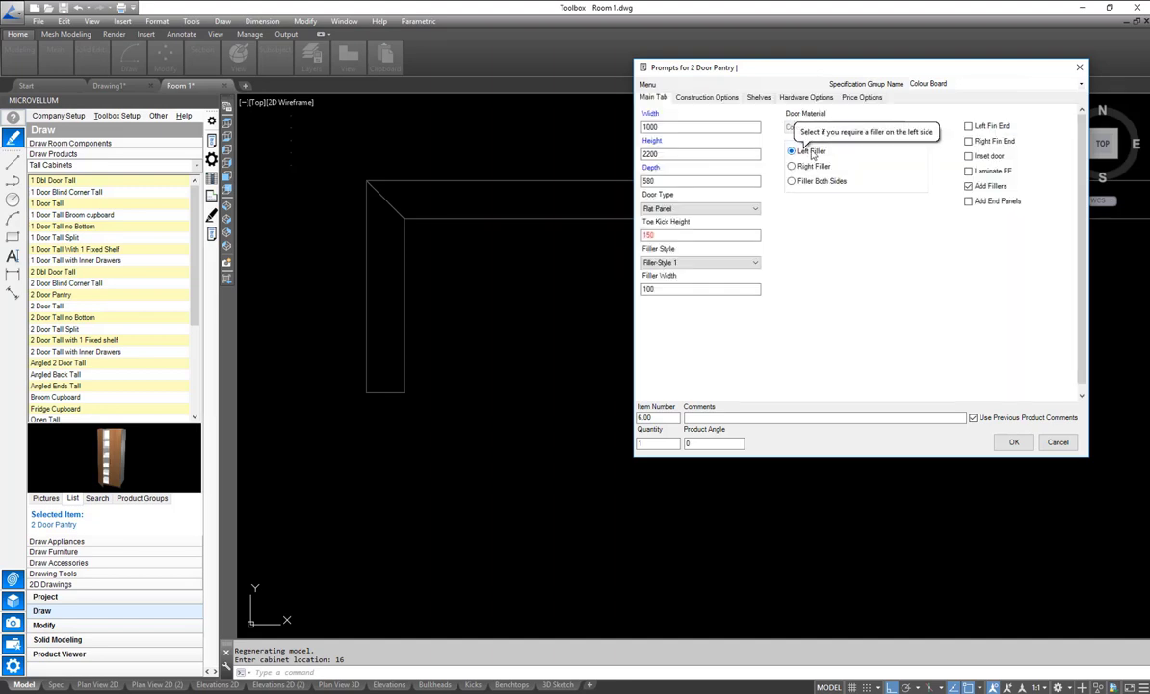
pyautogui.click(753, 262)
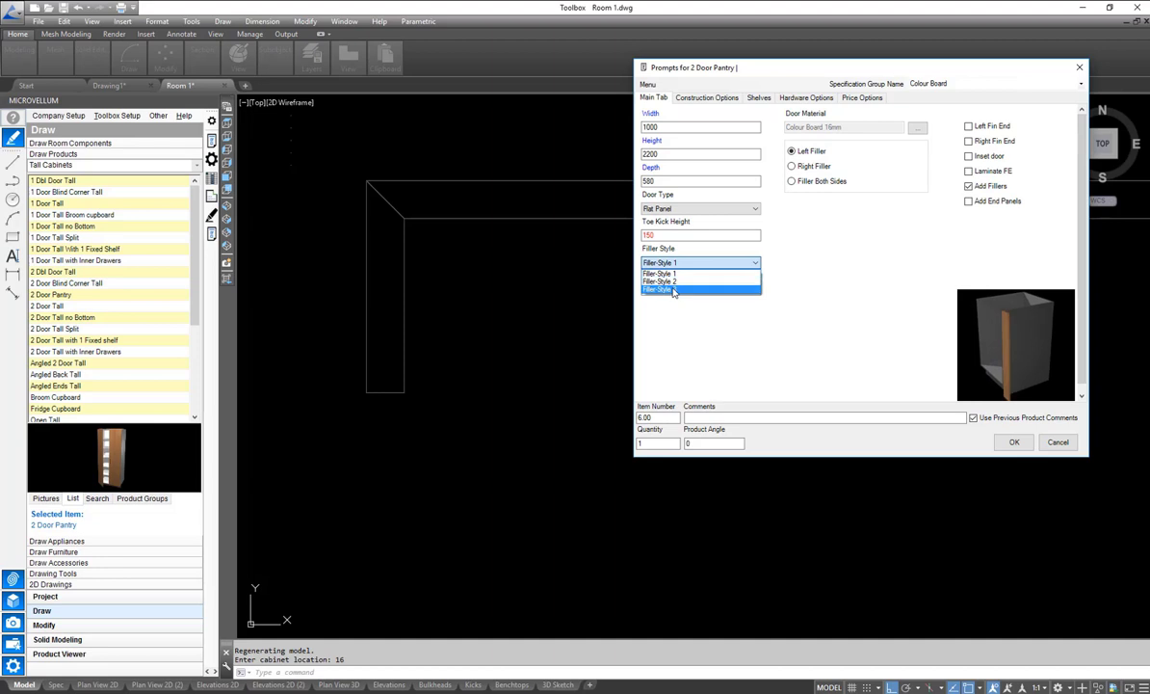
pyautogui.click(673, 290)
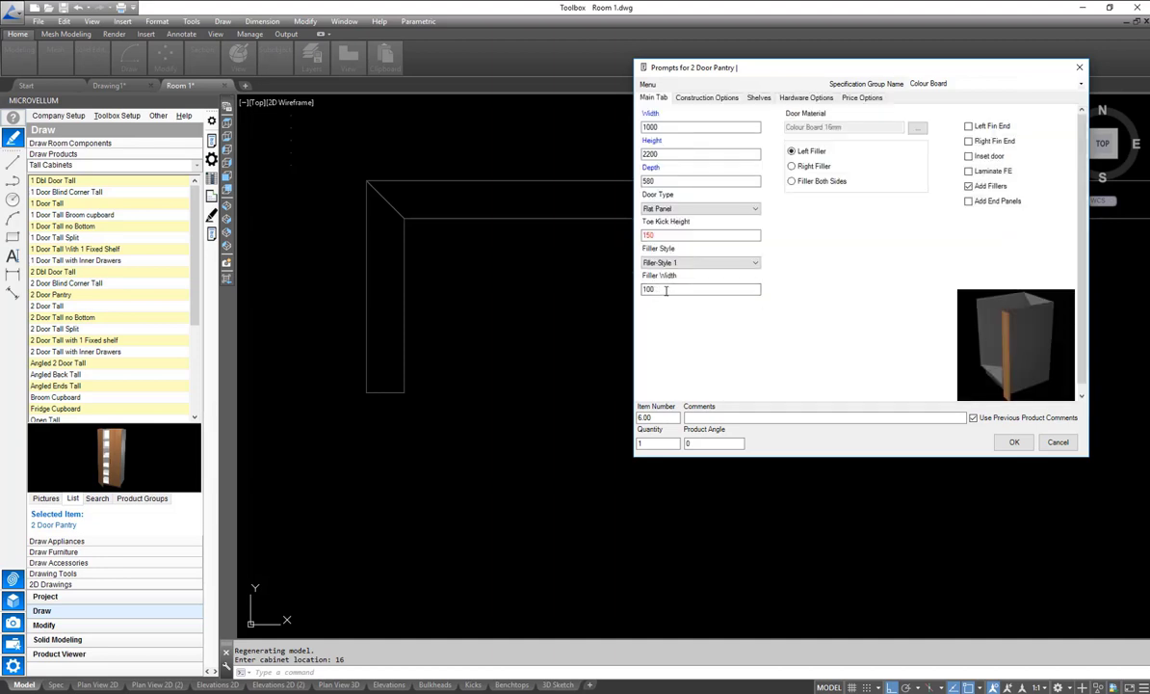
# - Review the pantry's construction, shelf, hardware and price options and accept its product prompts
pyautogui.click(737, 98)
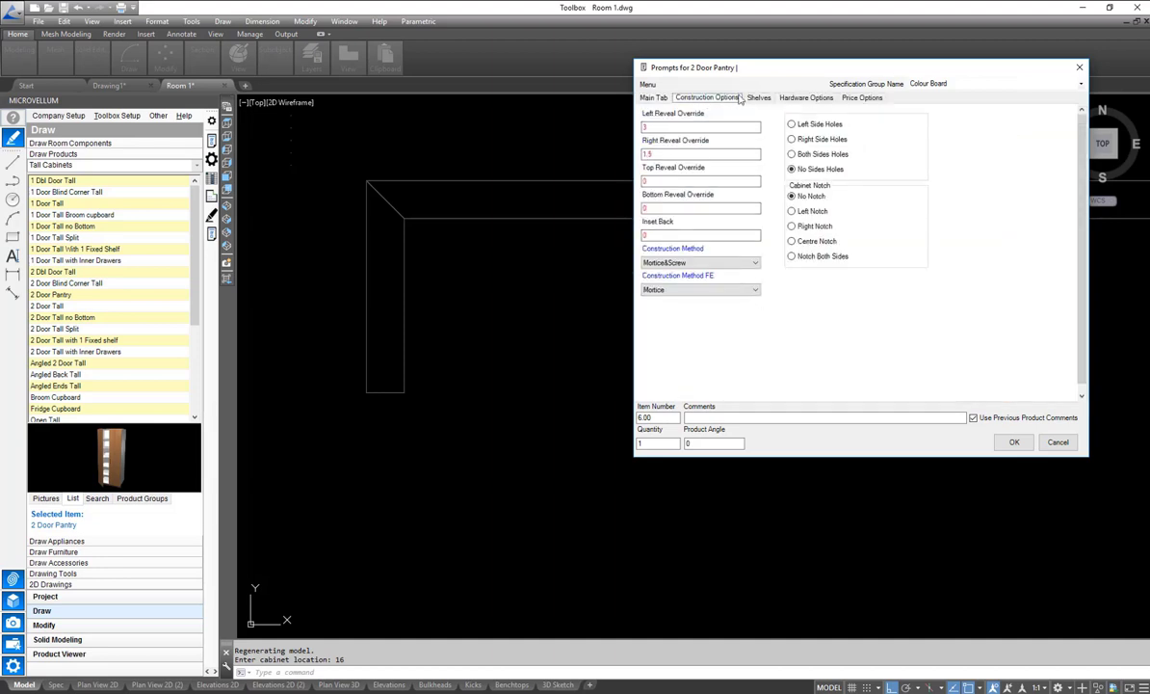
pyautogui.click(759, 98)
pyautogui.click(805, 98)
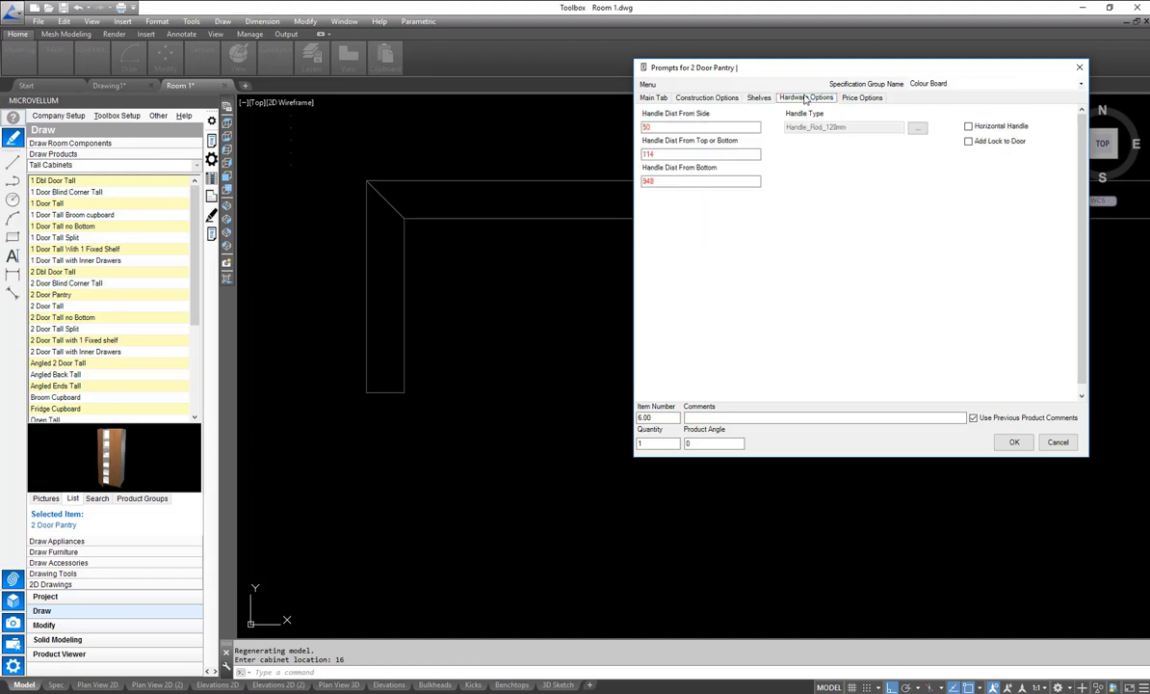
pyautogui.click(860, 98)
pyautogui.click(1014, 442)
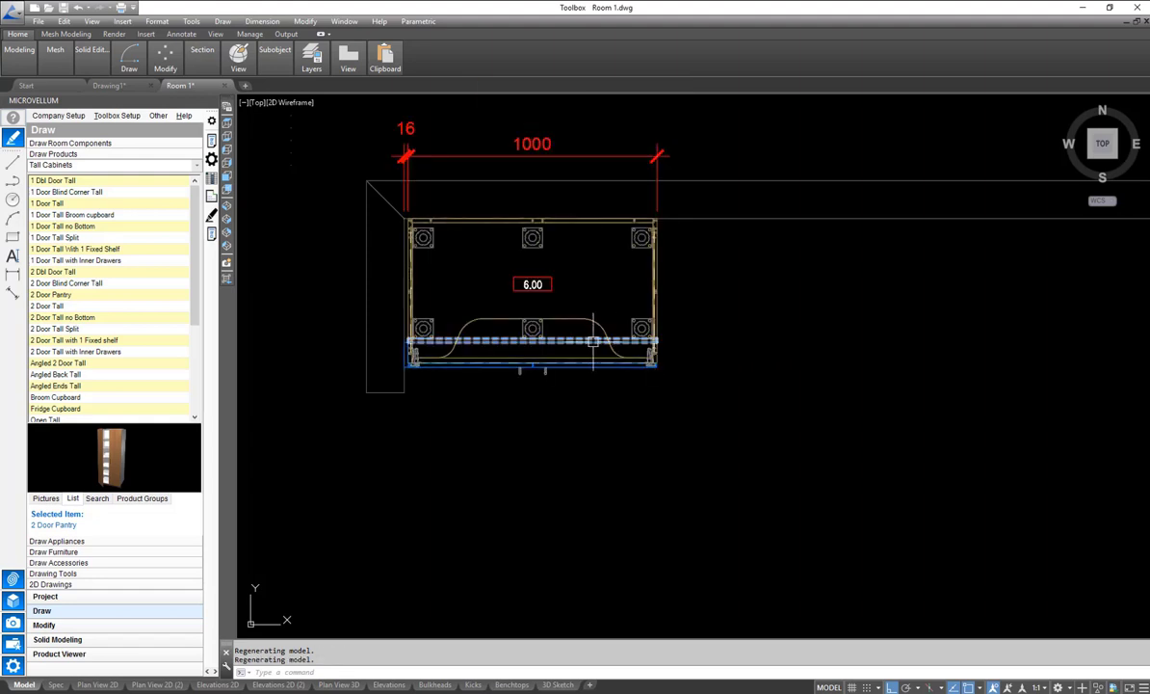
# - Examine the pantry's left filler and front corner in a 3D view and return to the top view
pyautogui.scroll(2, 593, 342)
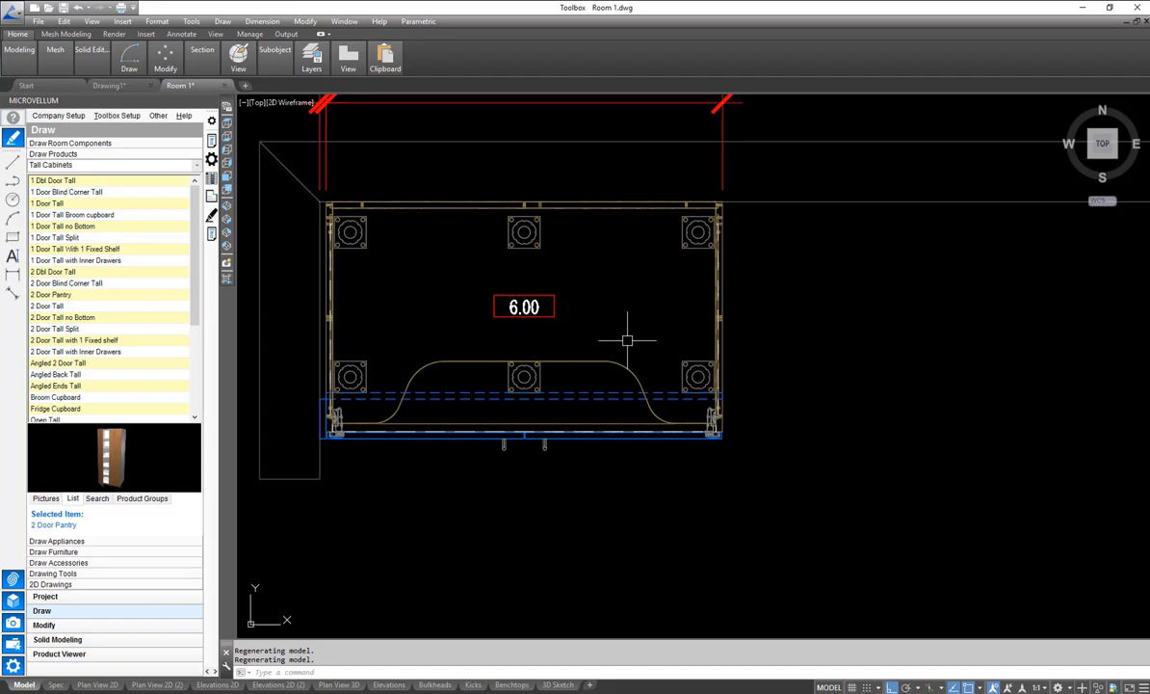
pyautogui.keyDown('shift'); pyautogui.moveTo(595, 342); pyautogui.dragTo(433, 205, button='middle'); pyautogui.keyUp('shift')
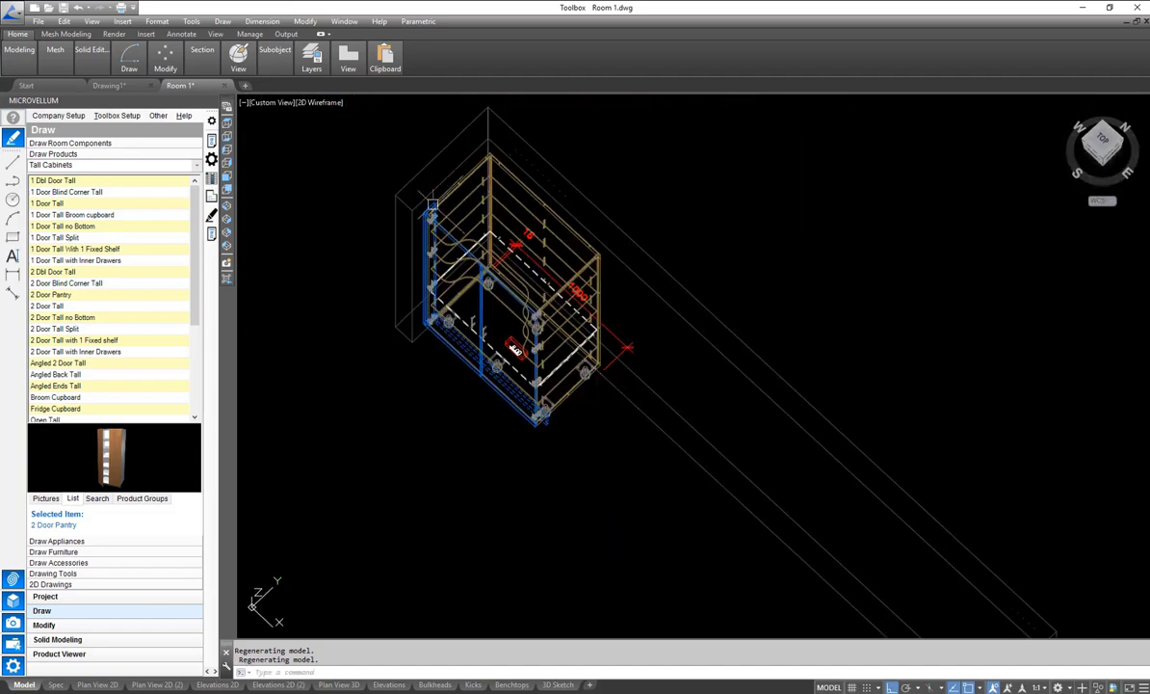
pyautogui.scroll(6, 432, 204)
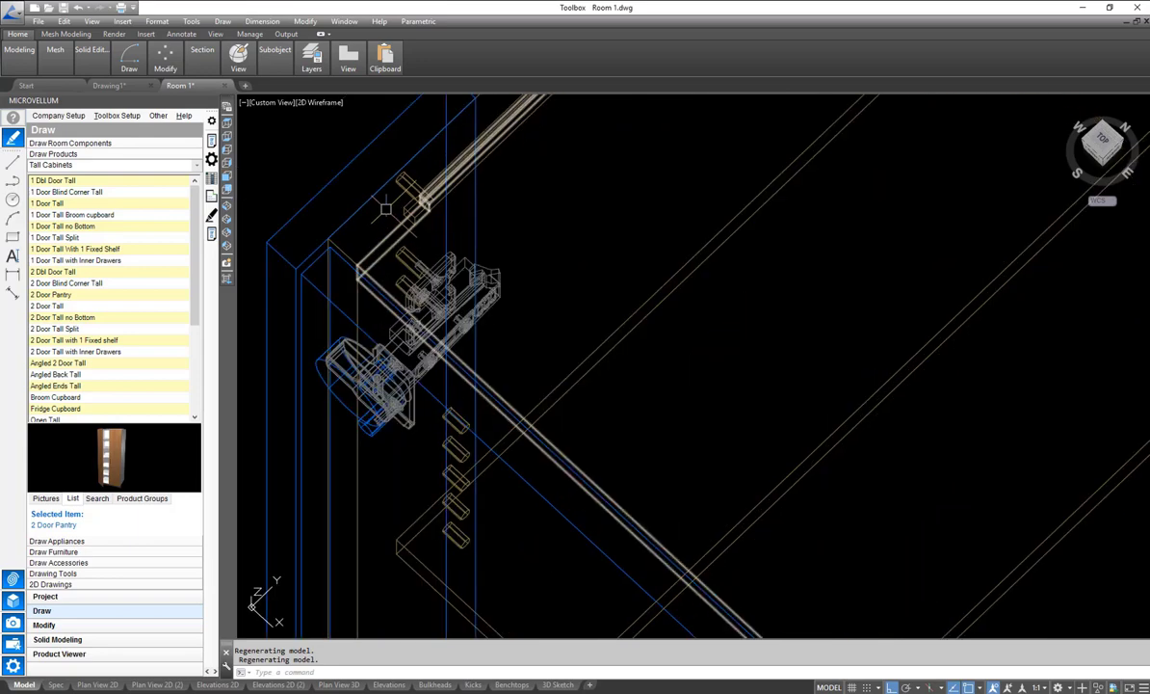
pyautogui.scroll(-3, 512, 246)
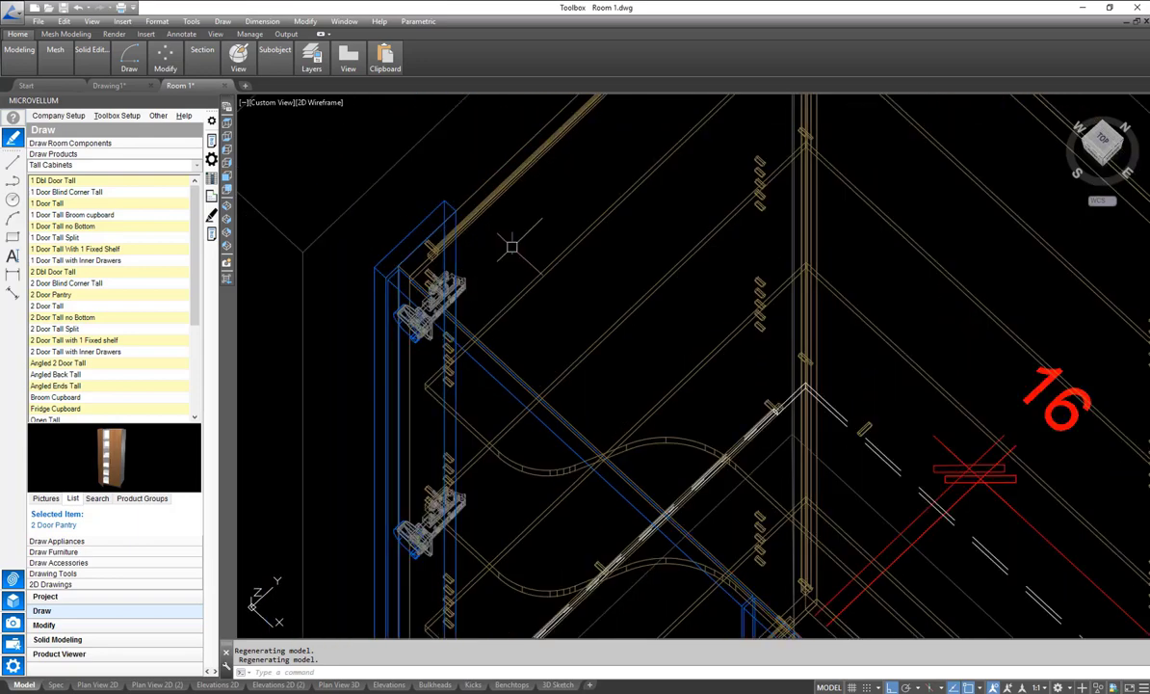
pyautogui.scroll(-2, 512, 247)
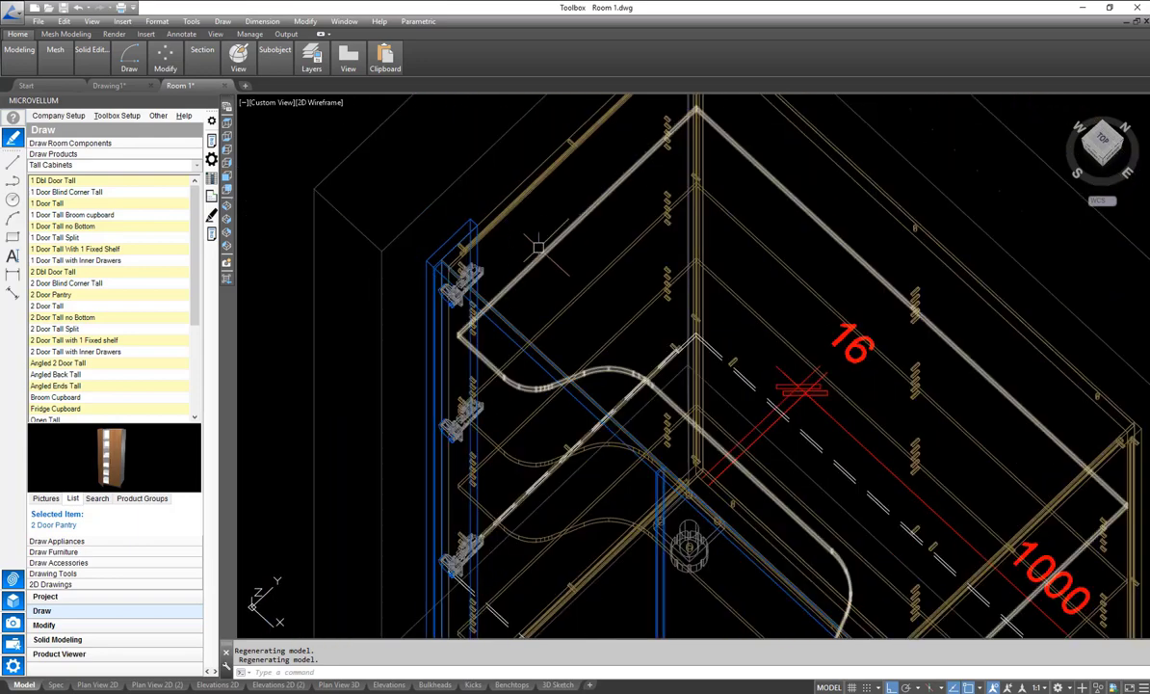
pyautogui.click(226, 124)
pyautogui.scroll(5, 701, 300)
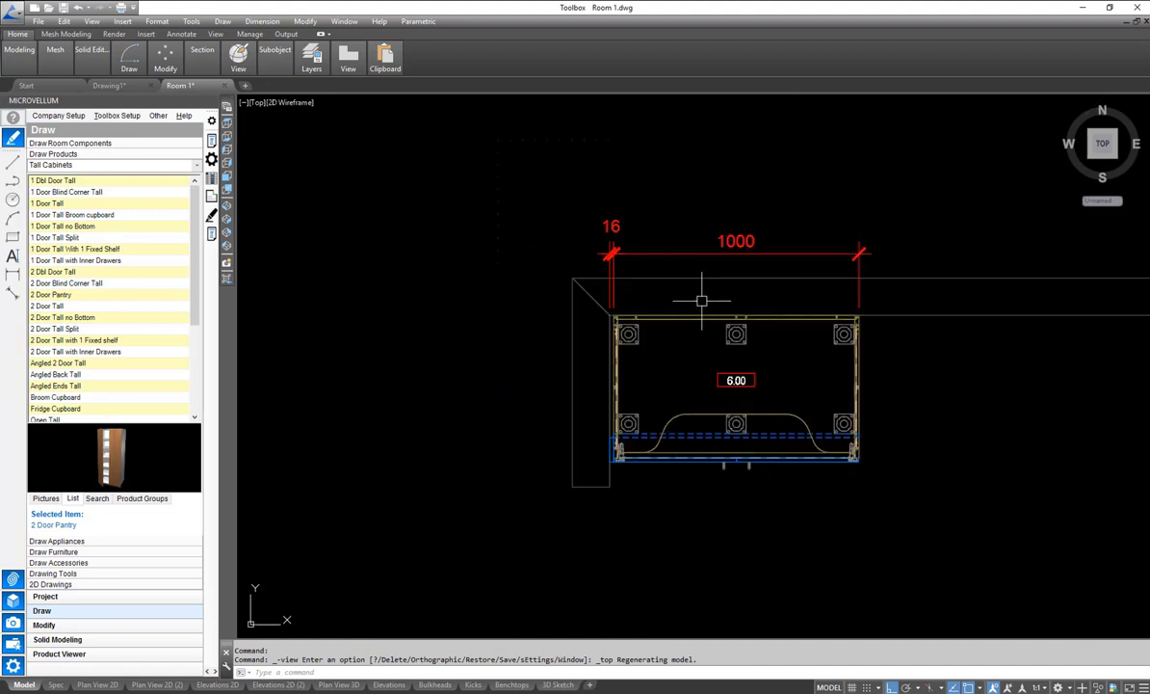
pyautogui.scroll(2, 701, 301)
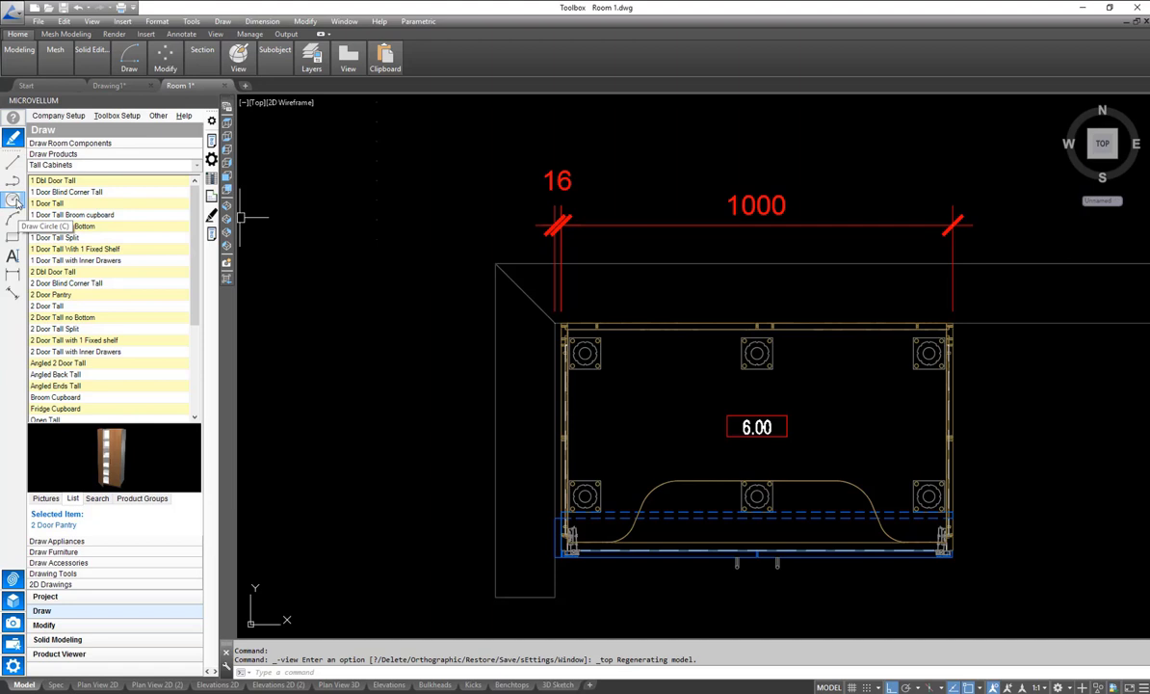
# - Draw a circle centred on the inside wall corner, overlapping the back corner of the pantry
pyautogui.click(15, 200)
pyautogui.scroll(4, 564, 306)
pyautogui.click(537, 345)
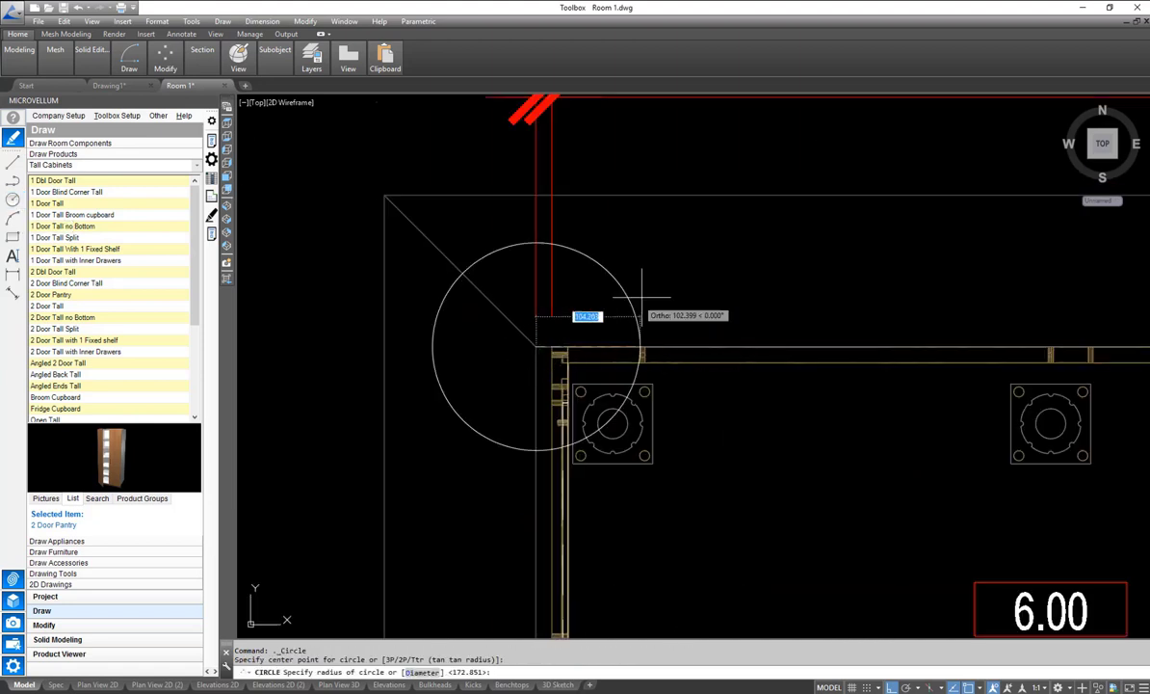
pyautogui.click(683, 278)
pyautogui.scroll(-4, 665, 279)
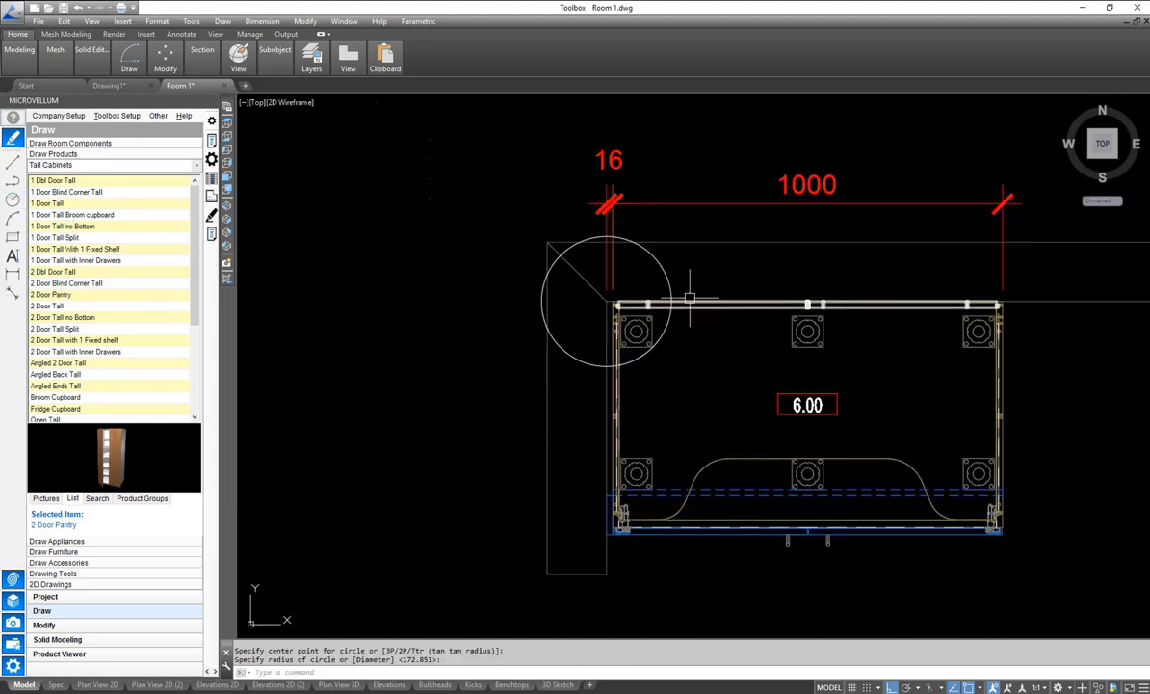
# - Edit the pantry's construction options to add a Left Notch with its width and depth, clearing the circle at the wall corner
pyautogui.click(212, 141)
pyautogui.click(718, 461)
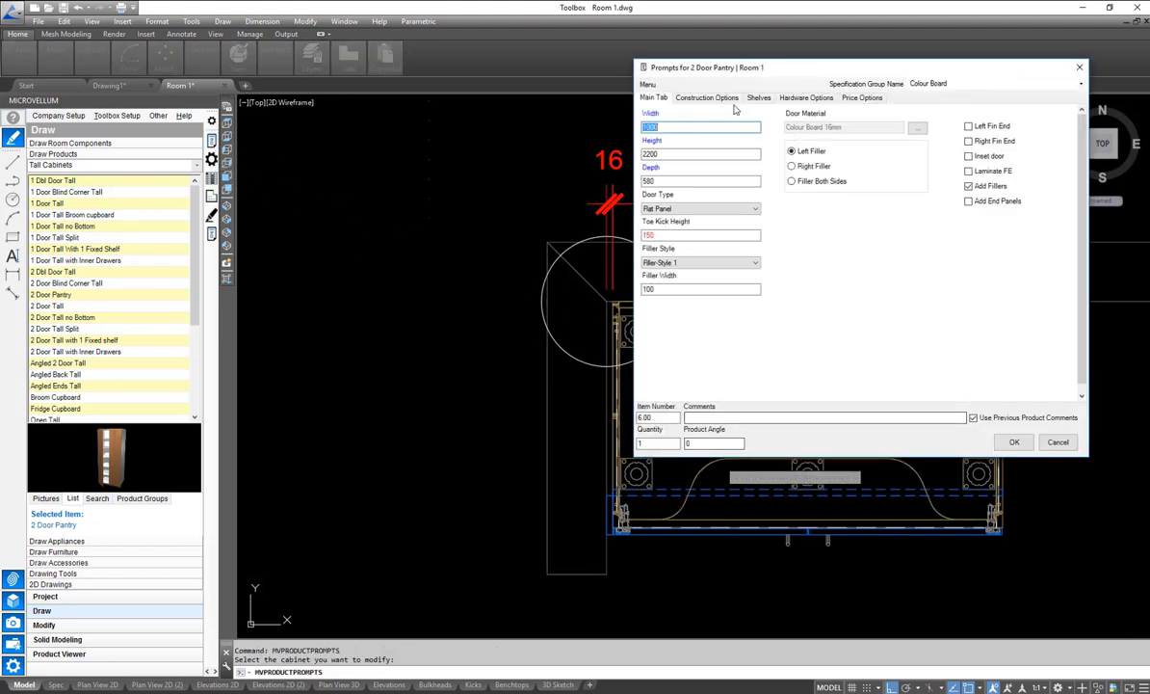
pyautogui.moveTo(703, 68); pyautogui.dragTo(775, 26)
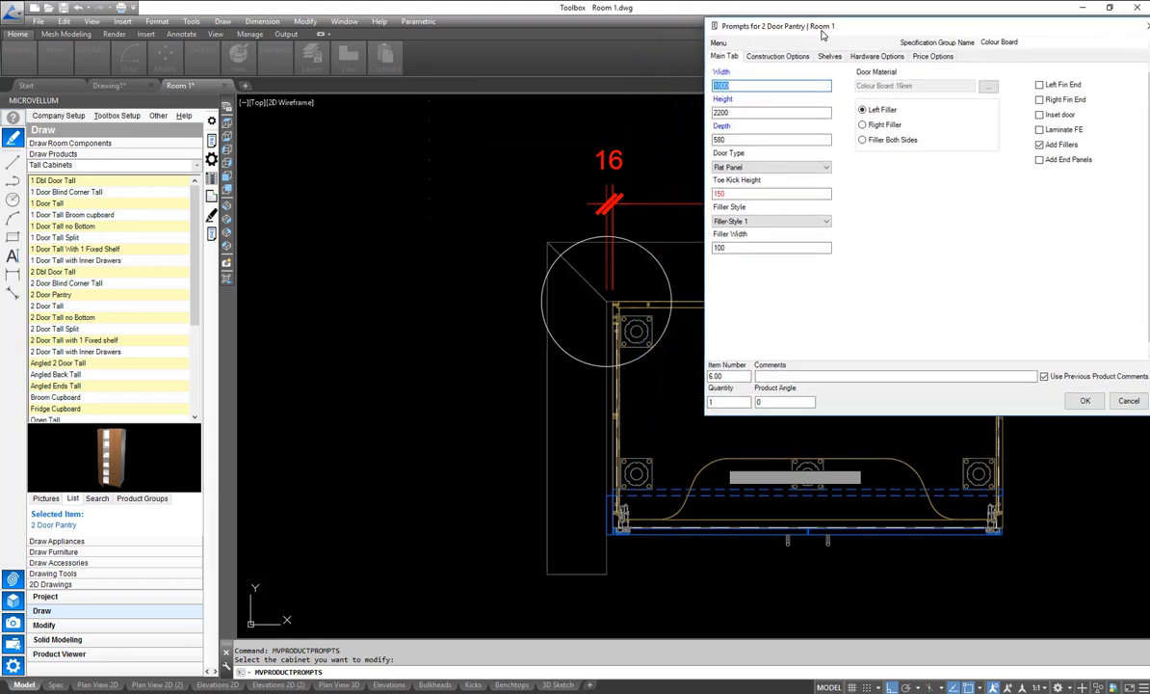
pyautogui.click(781, 56)
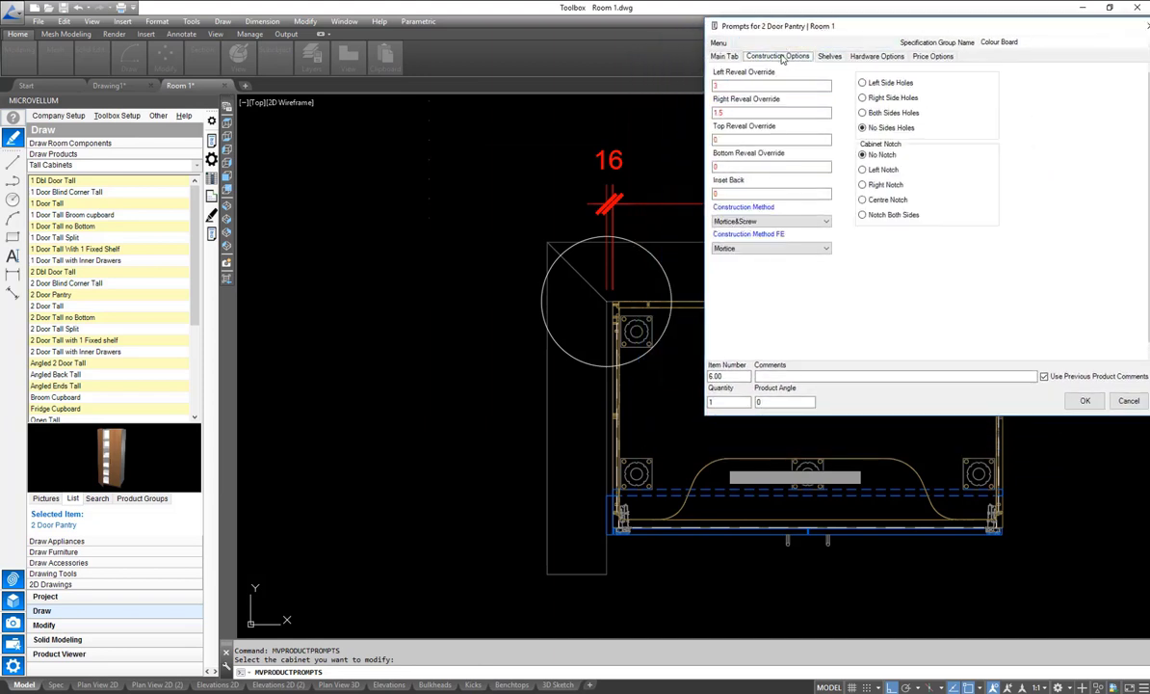
pyautogui.click(872, 171)
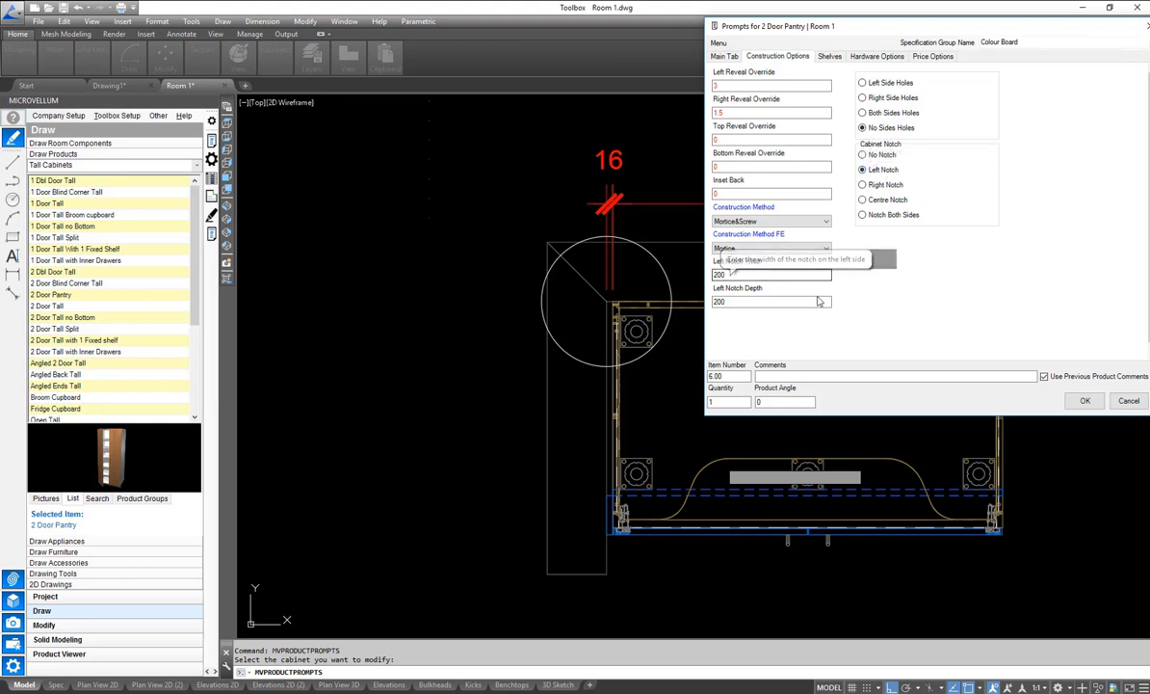
pyautogui.doubleClick(755, 274)
pyautogui.doubleClick(803, 301)
pyautogui.click(1085, 401)
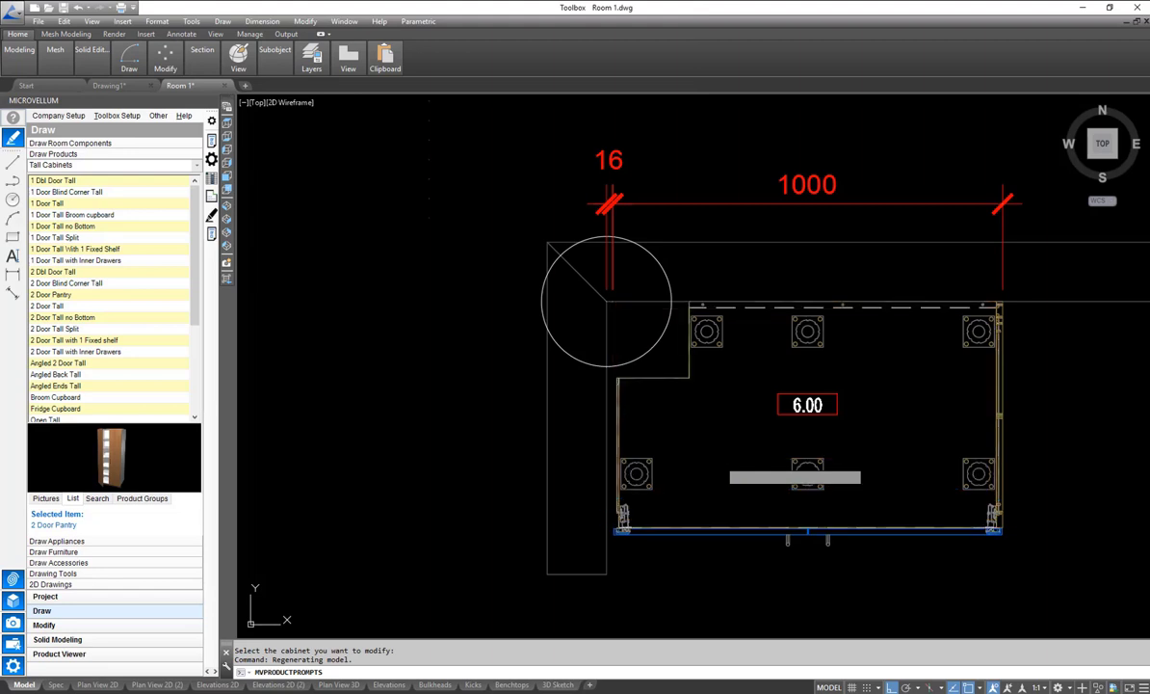
pyautogui.moveTo(778, 404); pyautogui.dragTo(621, 399, button='middle')
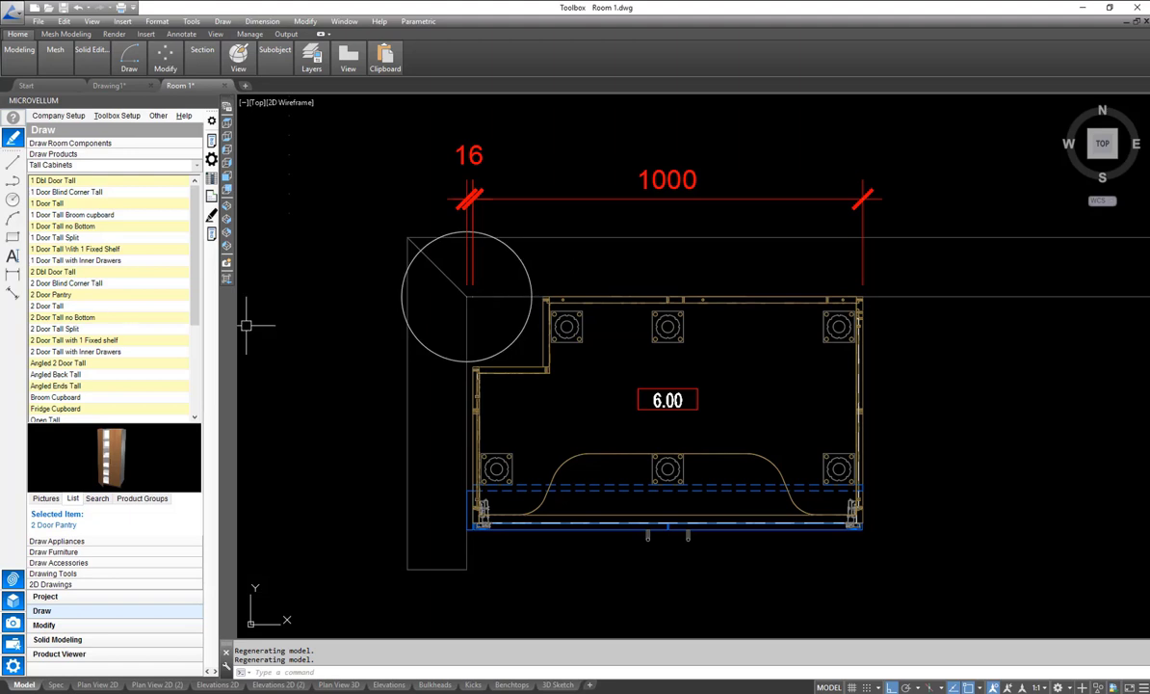
pyautogui.press('Escape')
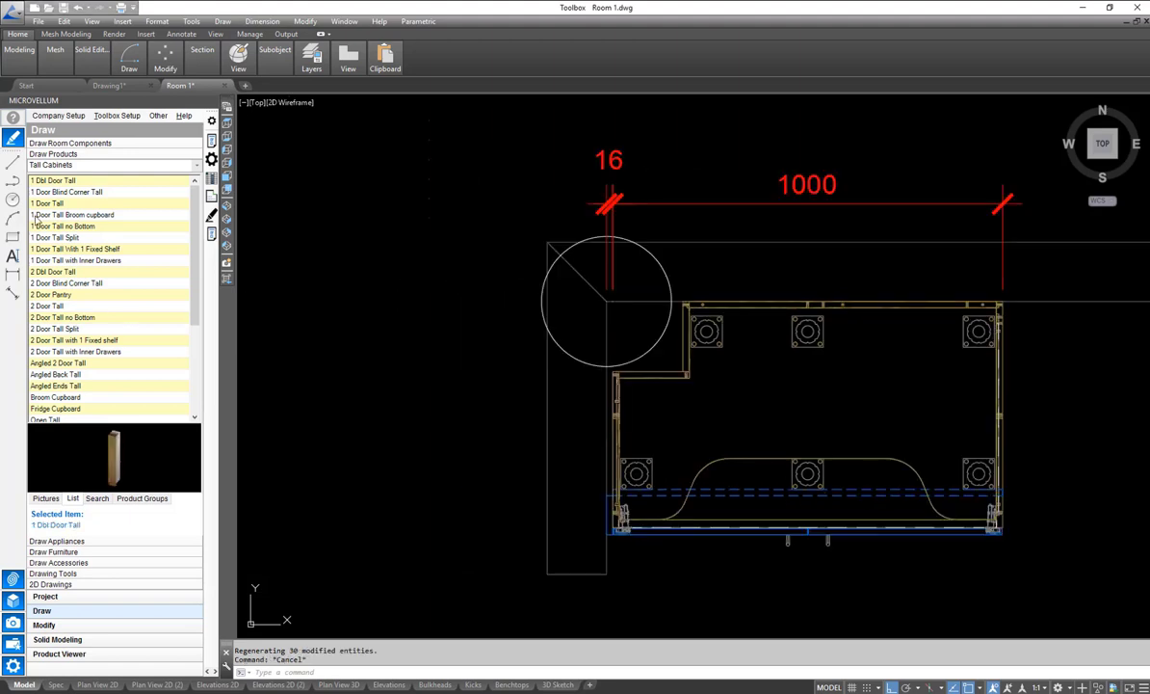
# - Draw the dynamic product image of the notched pantry in the empty space beyond the far end of the back wall
pyautogui.click(116, 583)
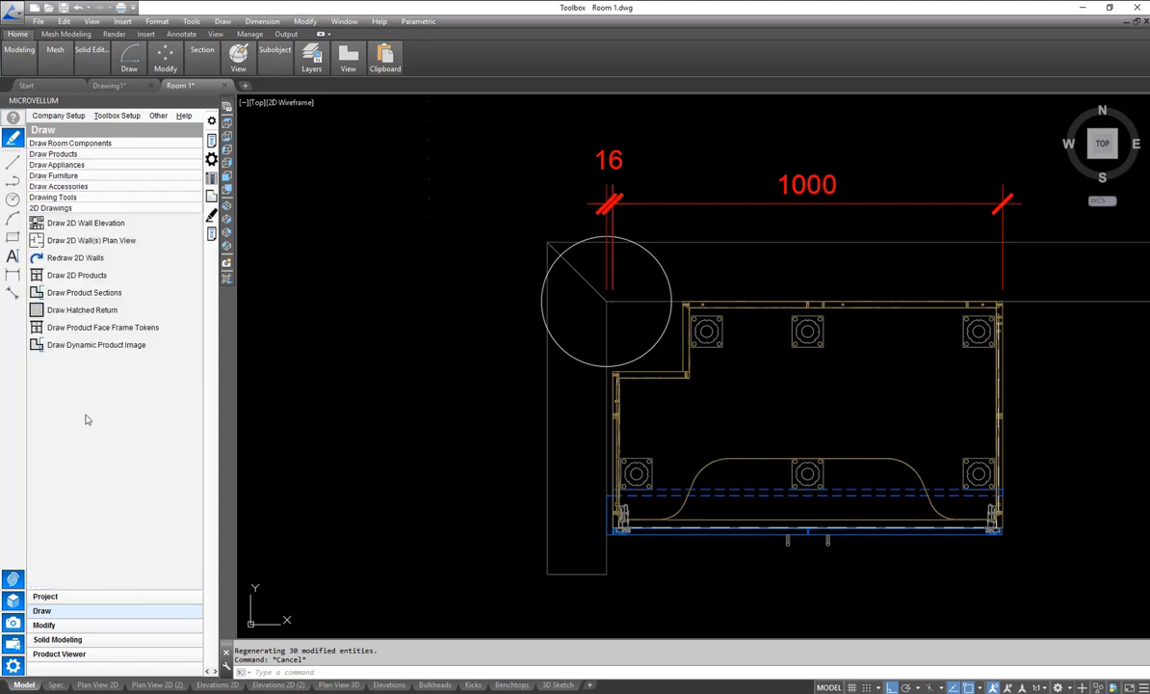
pyautogui.click(60, 347)
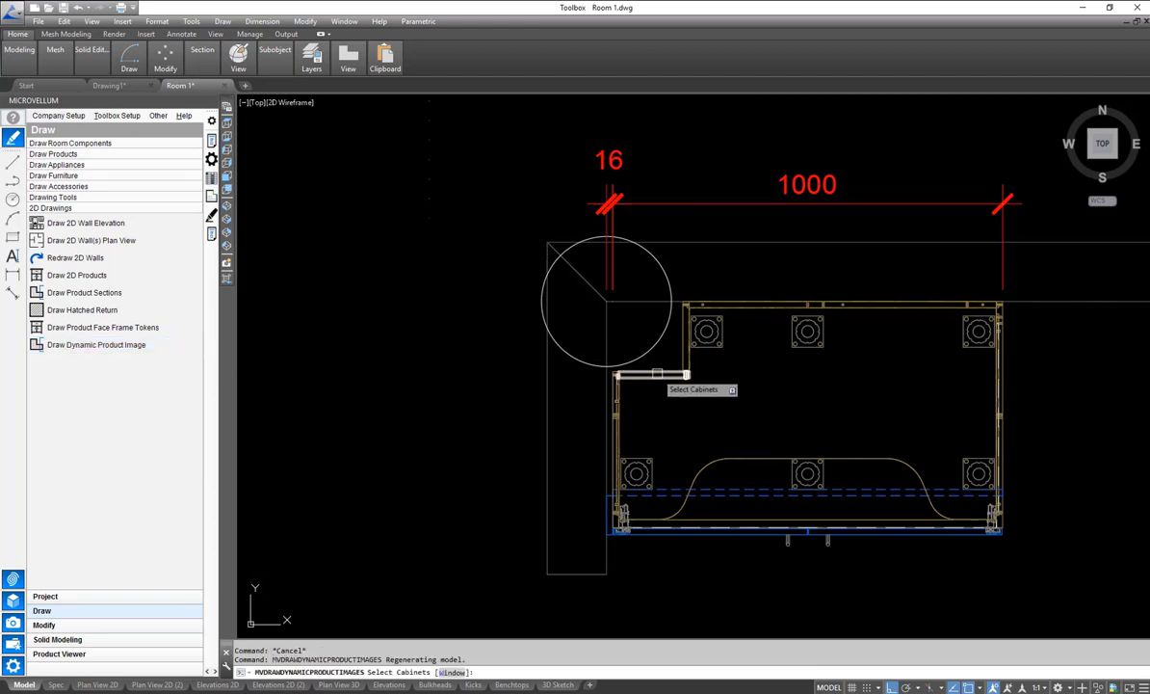
pyautogui.click(623, 372)
pyautogui.scroll(-2, 443, 362)
pyautogui.press('Return')
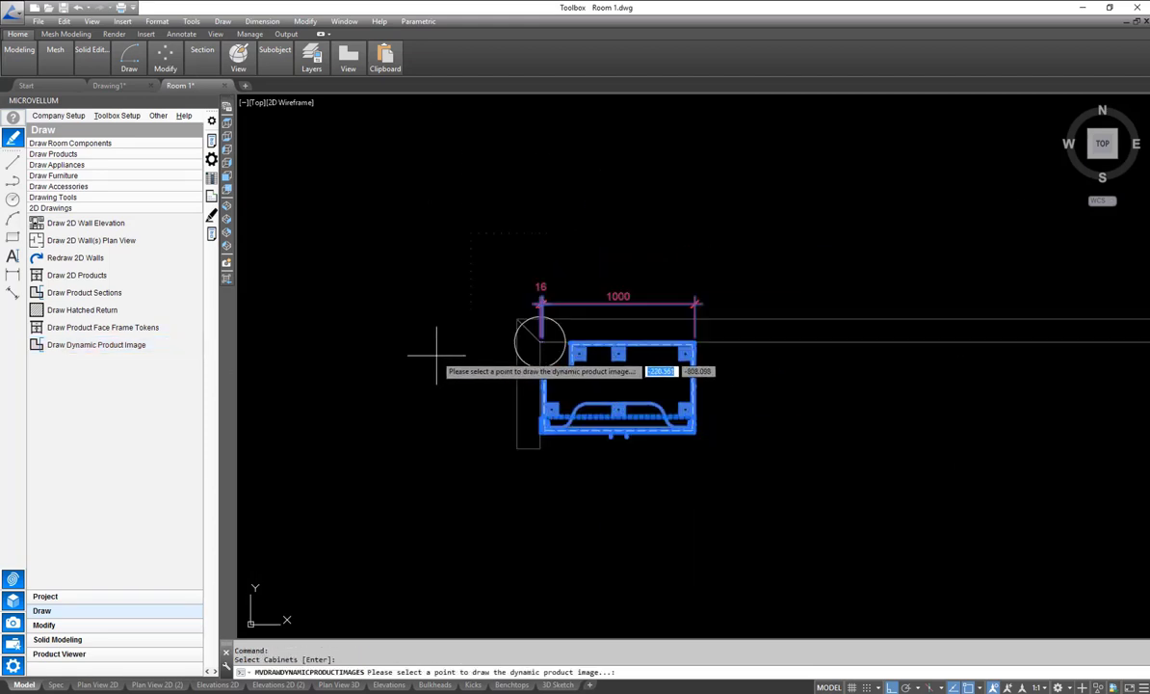
pyautogui.scroll(-4, 424, 342)
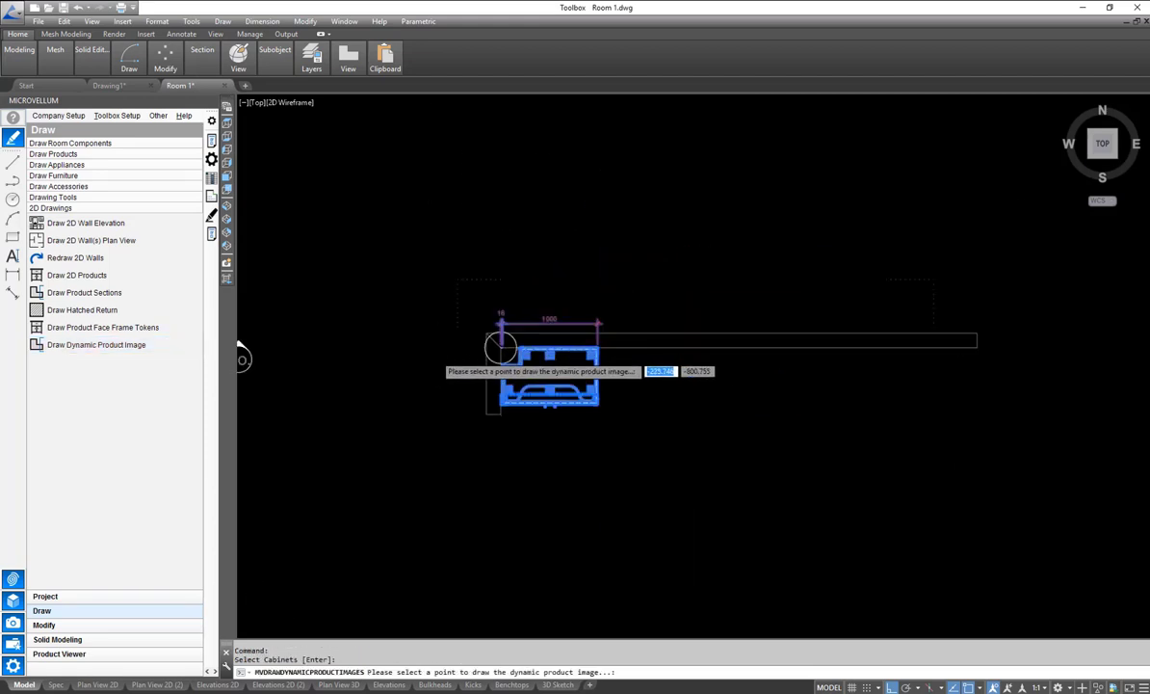
pyautogui.click(1025, 406)
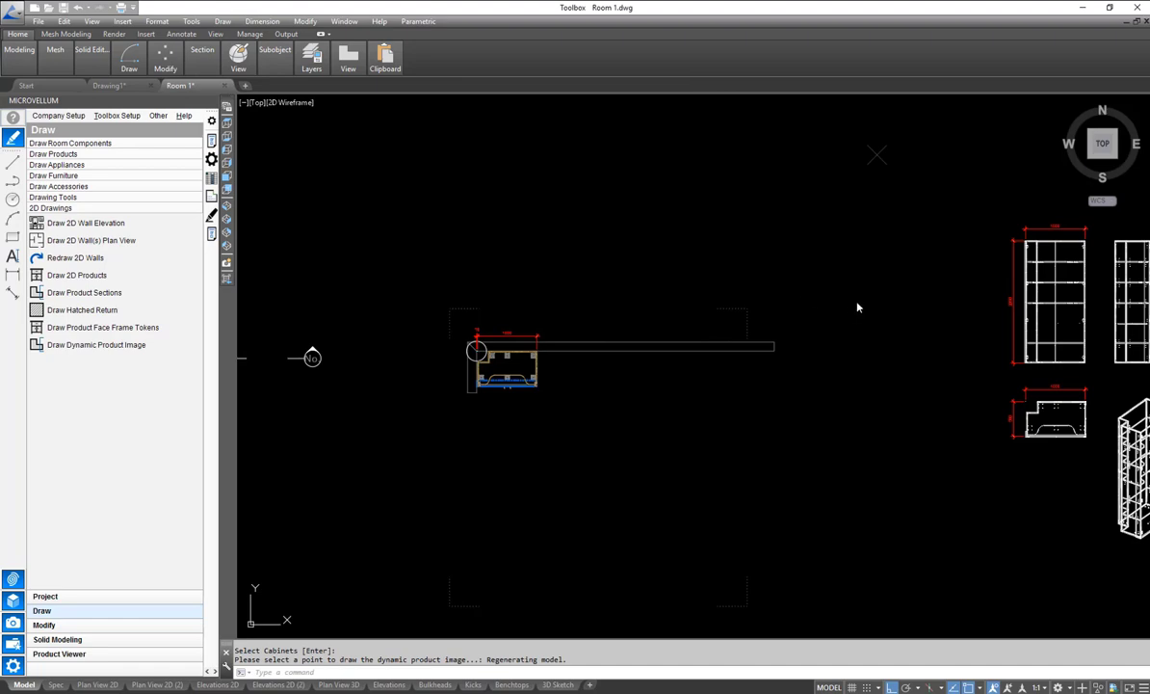
pyautogui.moveTo(944, 324)
pyautogui.mouseDown(button='middle')
pyautogui.moveTo(771, 321)
pyautogui.moveTo(397, 359)
pyautogui.mouseUp(button='middle')
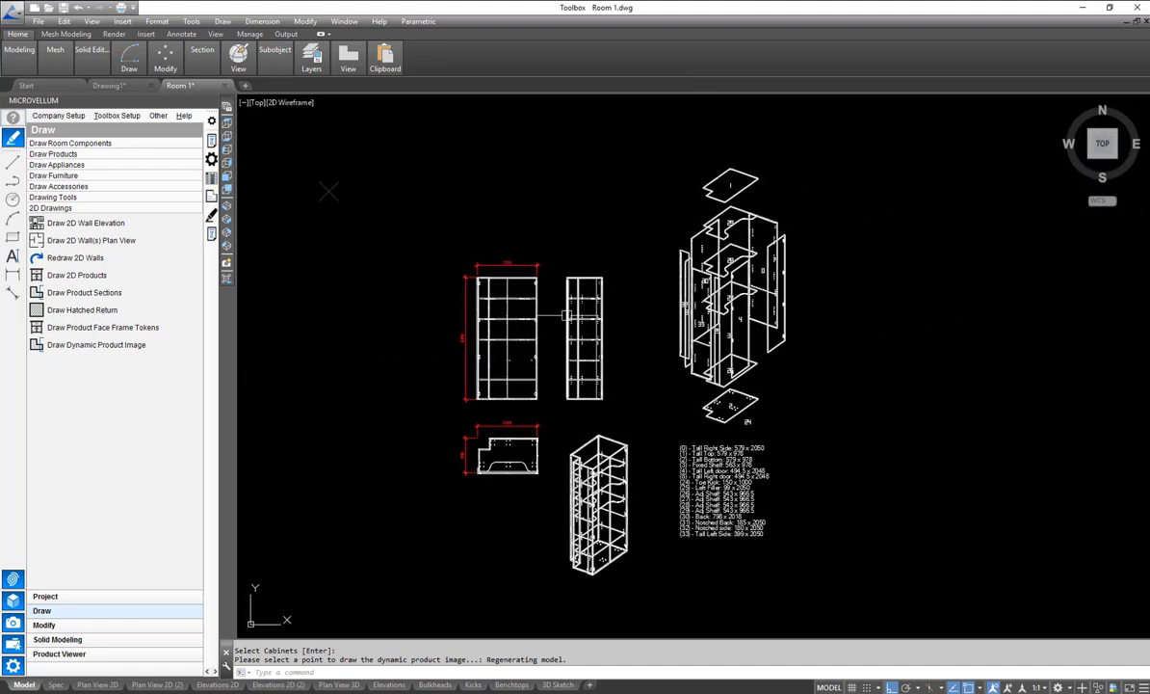
pyautogui.scroll(2, 761, 347)
pyautogui.moveTo(761, 347)
pyautogui.mouseDown(button='middle')
pyautogui.moveTo(699, 241)
pyautogui.moveTo(723, 318)
pyautogui.mouseUp(button='middle')
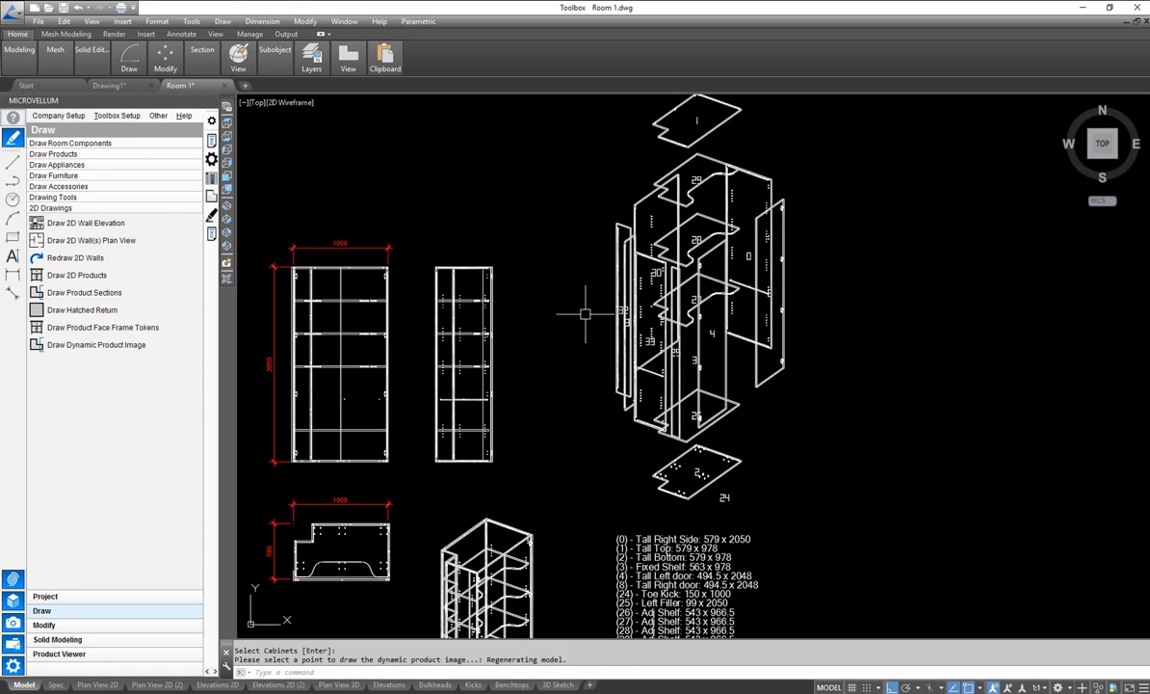
pyautogui.scroll(-2, 322, 506)
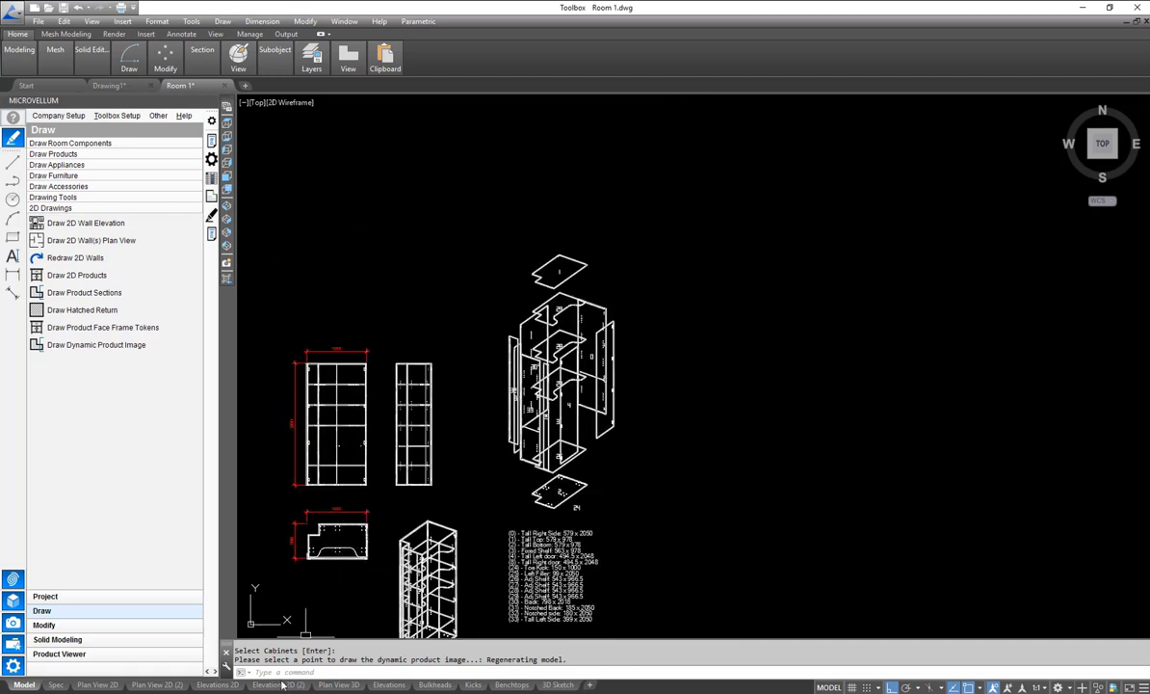
# - Open the Plan View 3D layout and examine the room plan in its viewport
pyautogui.click(330, 686)
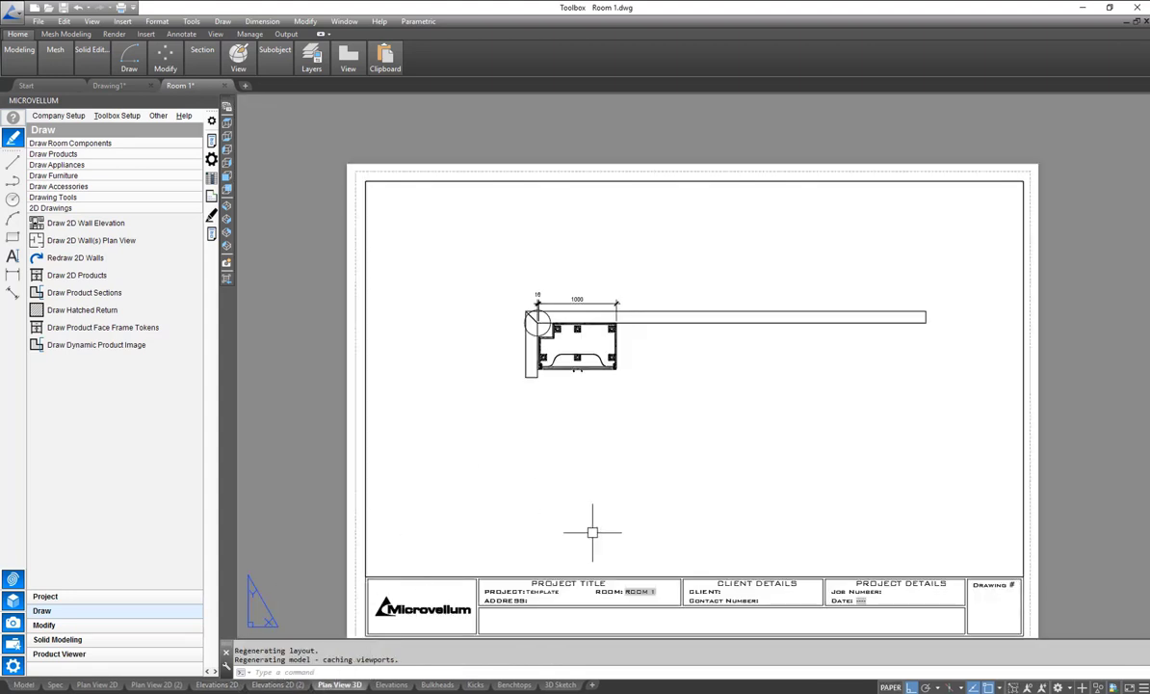
pyautogui.doubleClick(657, 393)
pyautogui.scroll(-4, 675, 376)
pyautogui.moveTo(627, 393); pyautogui.dragTo(513, 436, button='middle')
pyautogui.scroll(3, 616, 410)
pyautogui.moveTo(598, 403); pyautogui.dragTo(535, 405, button='middle')
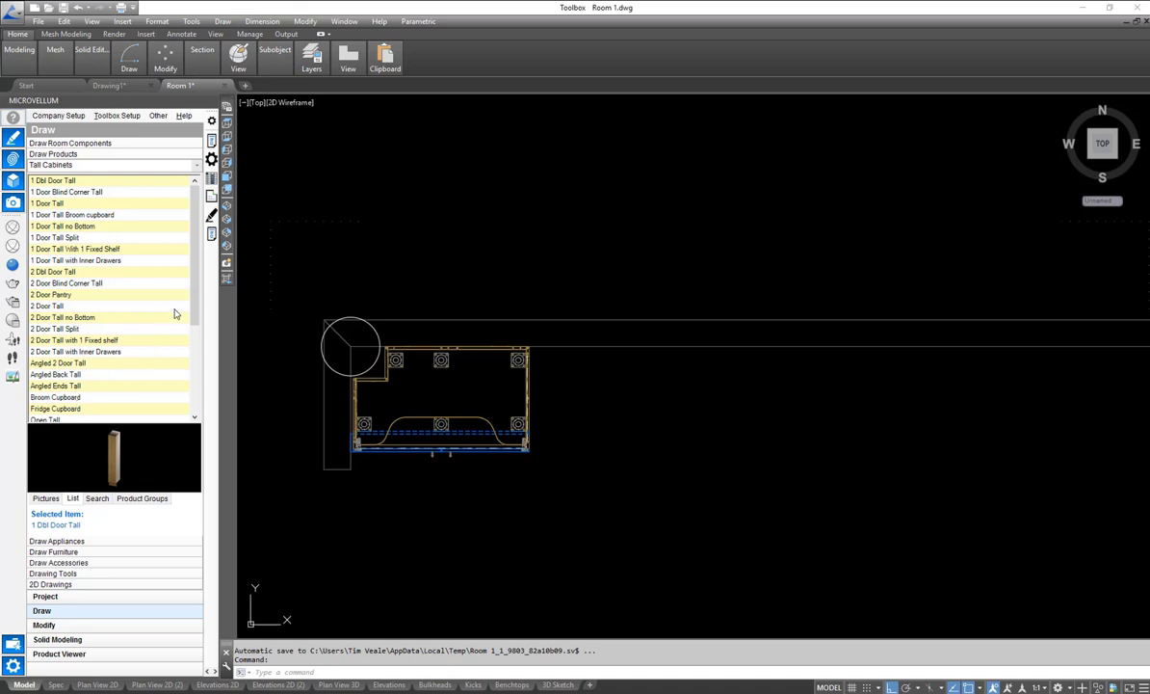
# - Place one Fridge Cupboard from the Tall Cabinets next to the pantry, using the Right Side option
pyautogui.scroll(-3, 175, 313)
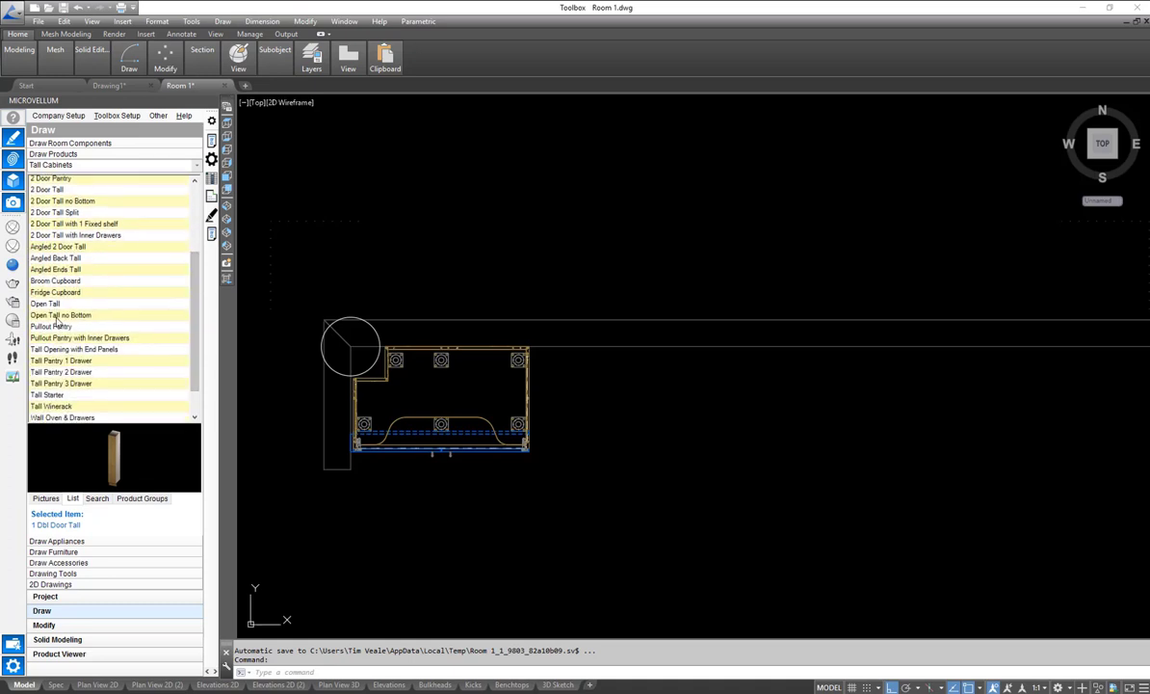
pyautogui.rightClick(56, 291)
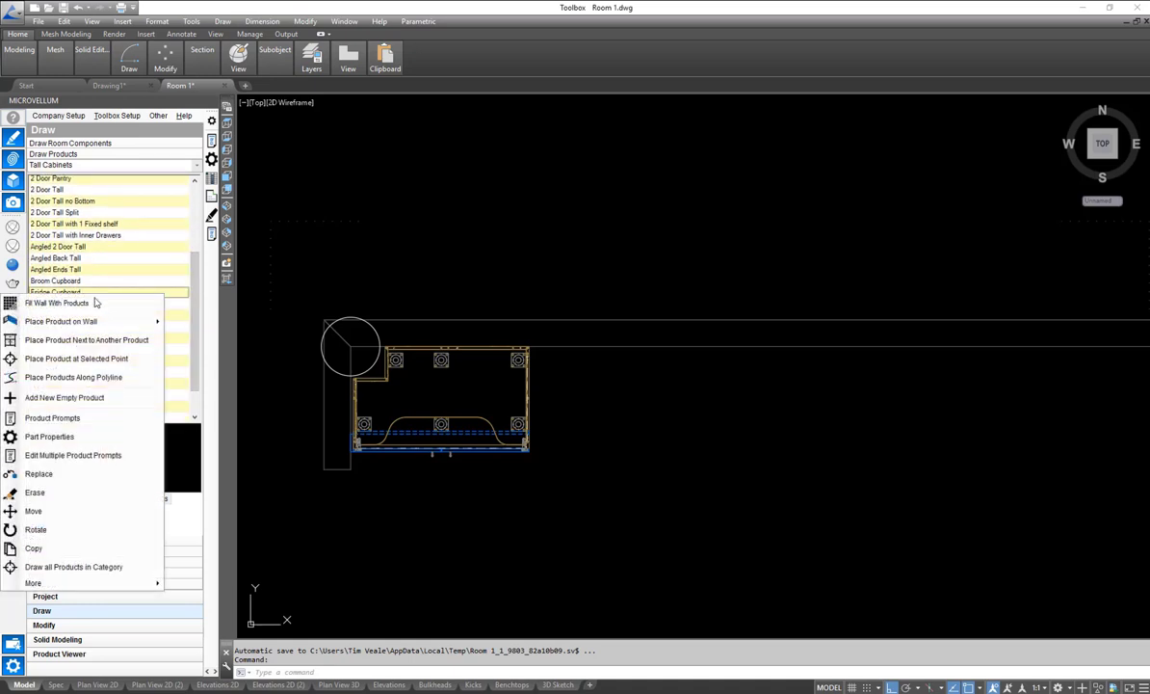
pyautogui.click(120, 342)
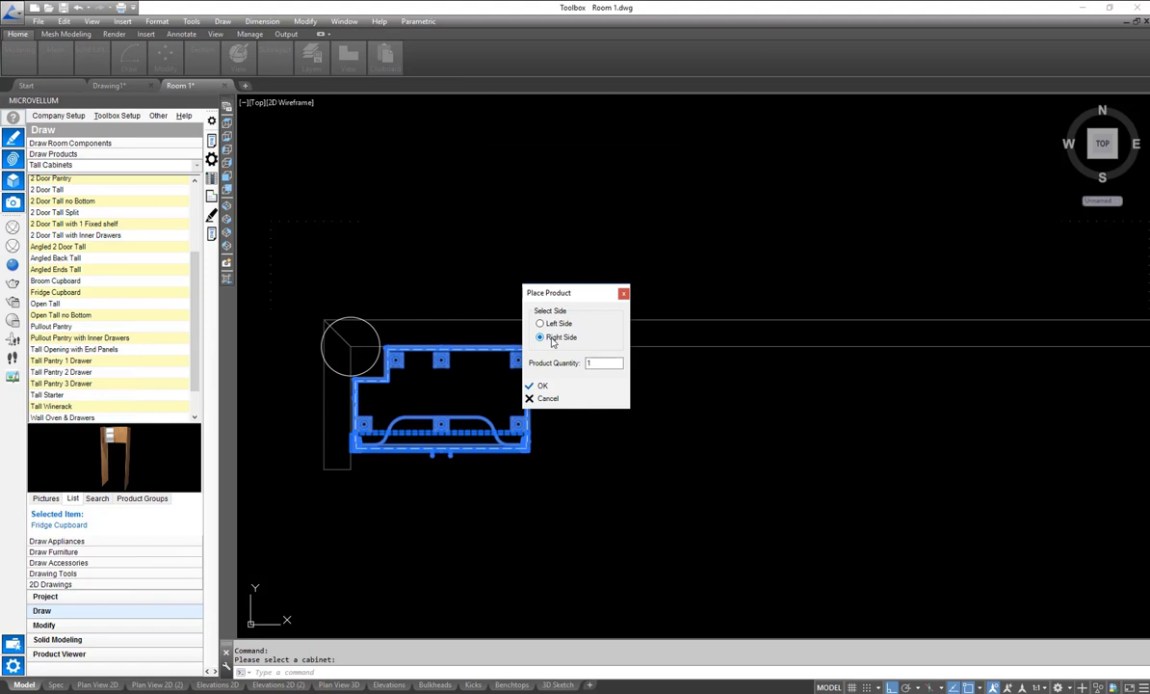
pyautogui.click(540, 385)
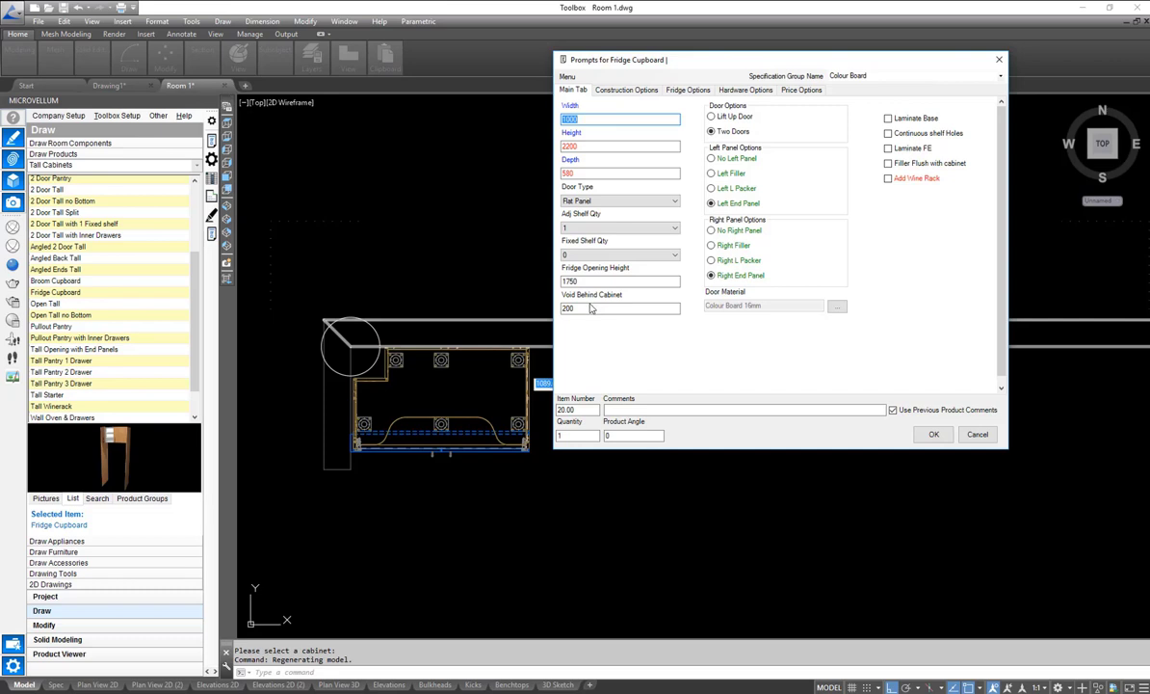
# - Give the Fridge Cupboard a Lift Up Door with a Blum Aventos HK door stay, choose its adjustable shelf quantity and accept its prompts
pyautogui.click(711, 116)
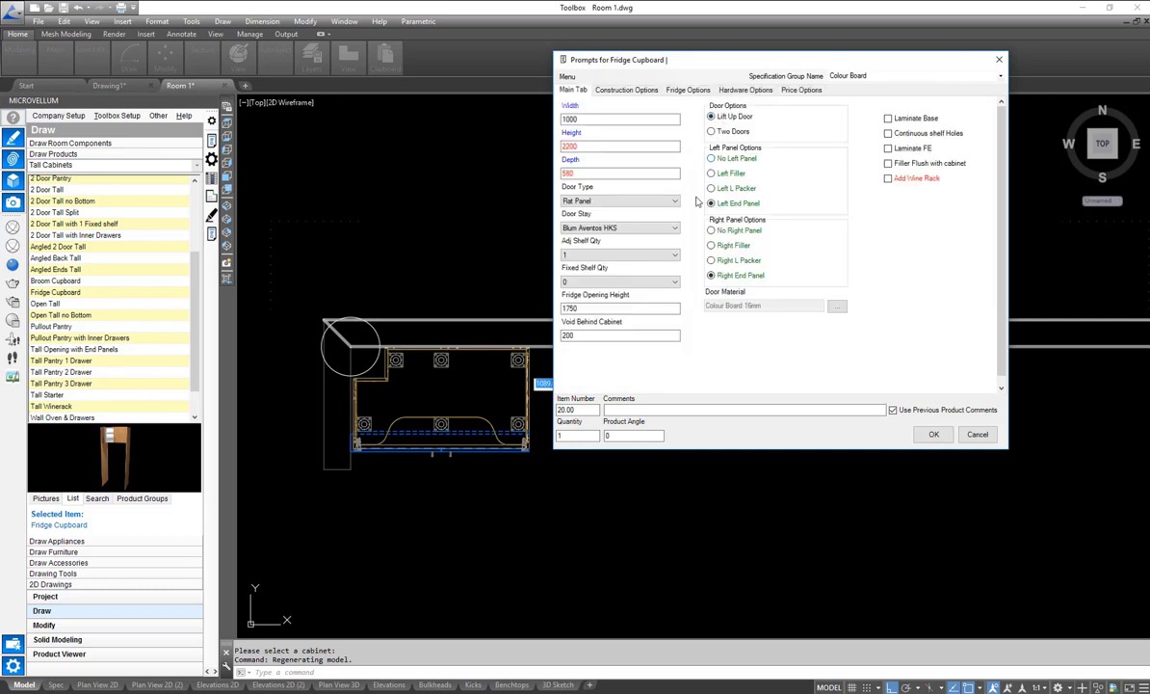
pyautogui.click(633, 228)
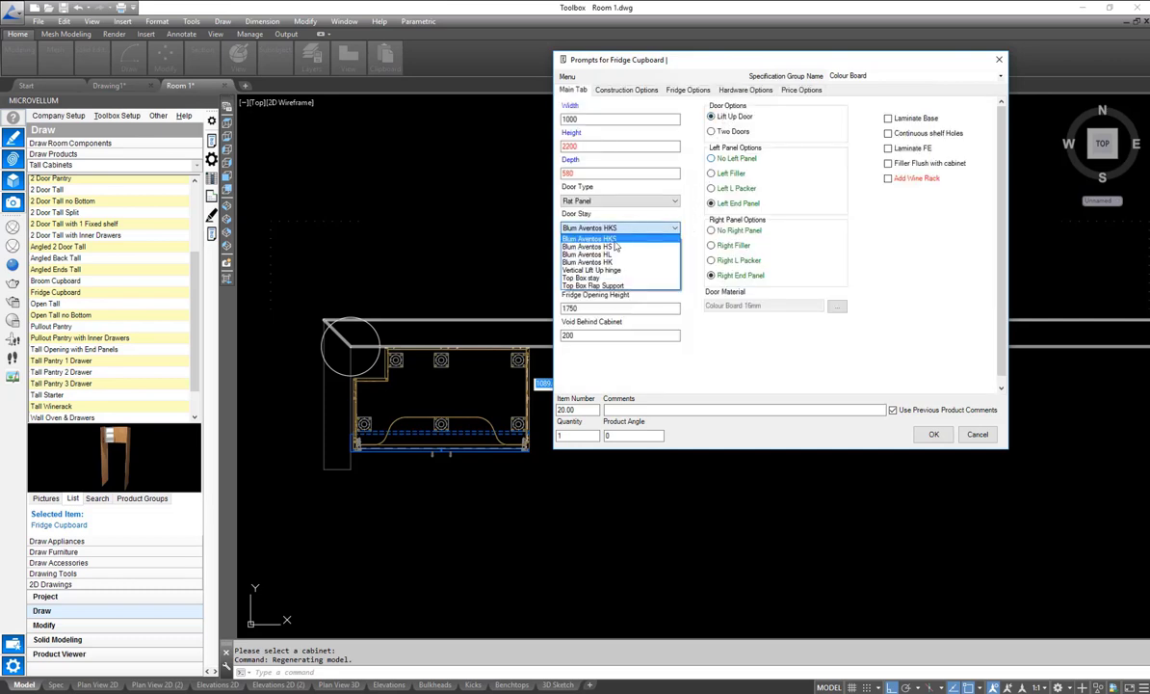
pyautogui.click(610, 261)
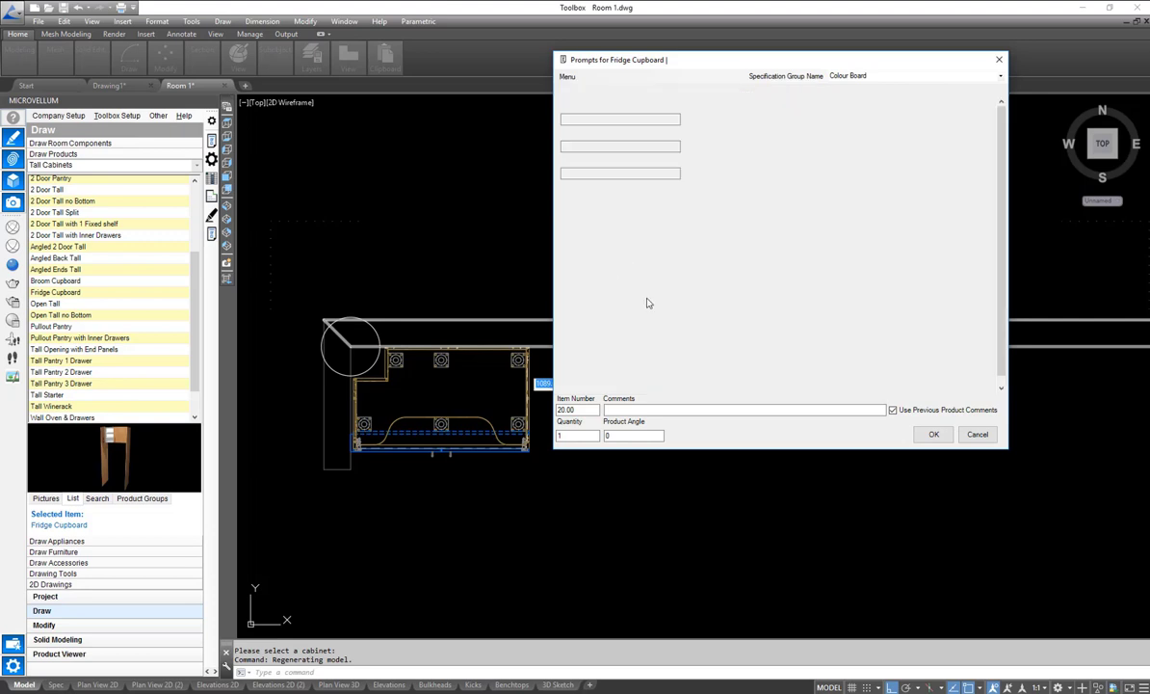
pyautogui.click(584, 255)
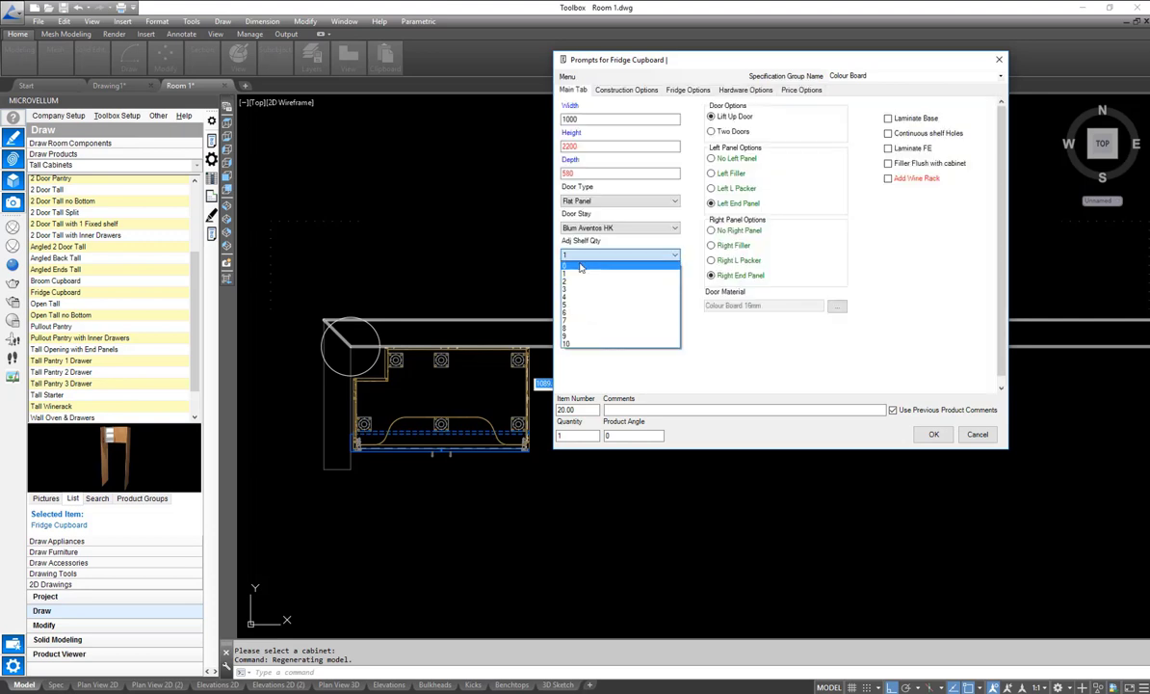
pyautogui.click(580, 271)
pyautogui.press('Return')
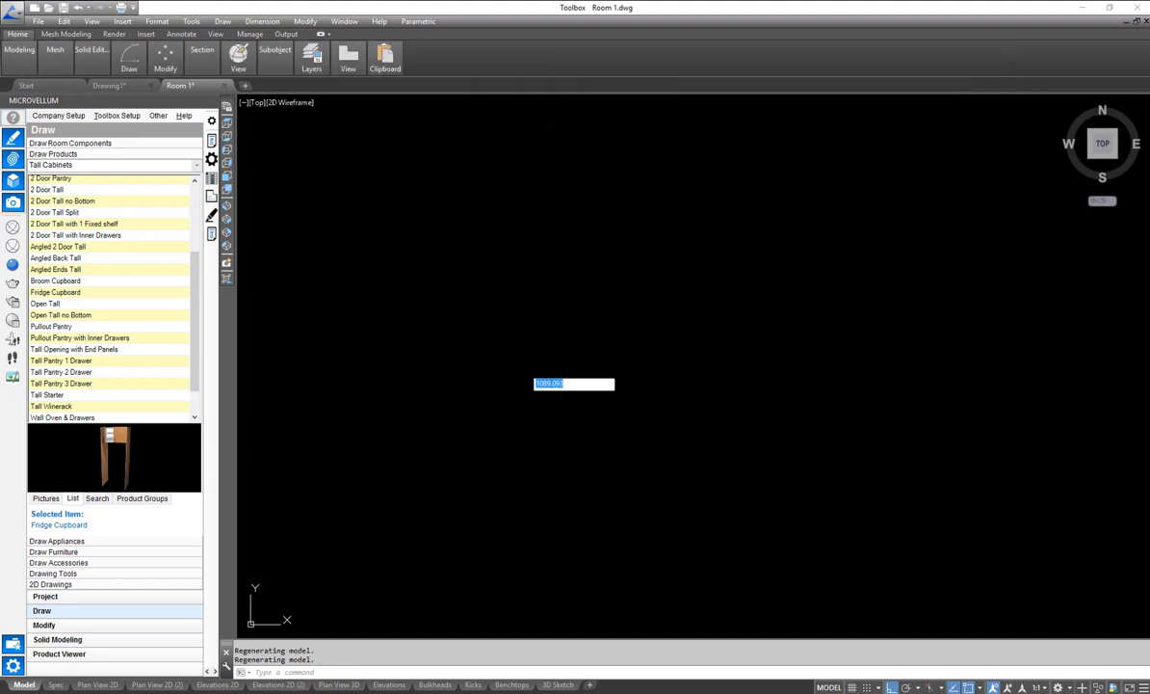
# - Place 3 Drawer Base units from Base Drawer Bank Cabinets next to the Fridge Cupboard, on its Right Side, with a quantity of 3
pyautogui.click(196, 165)
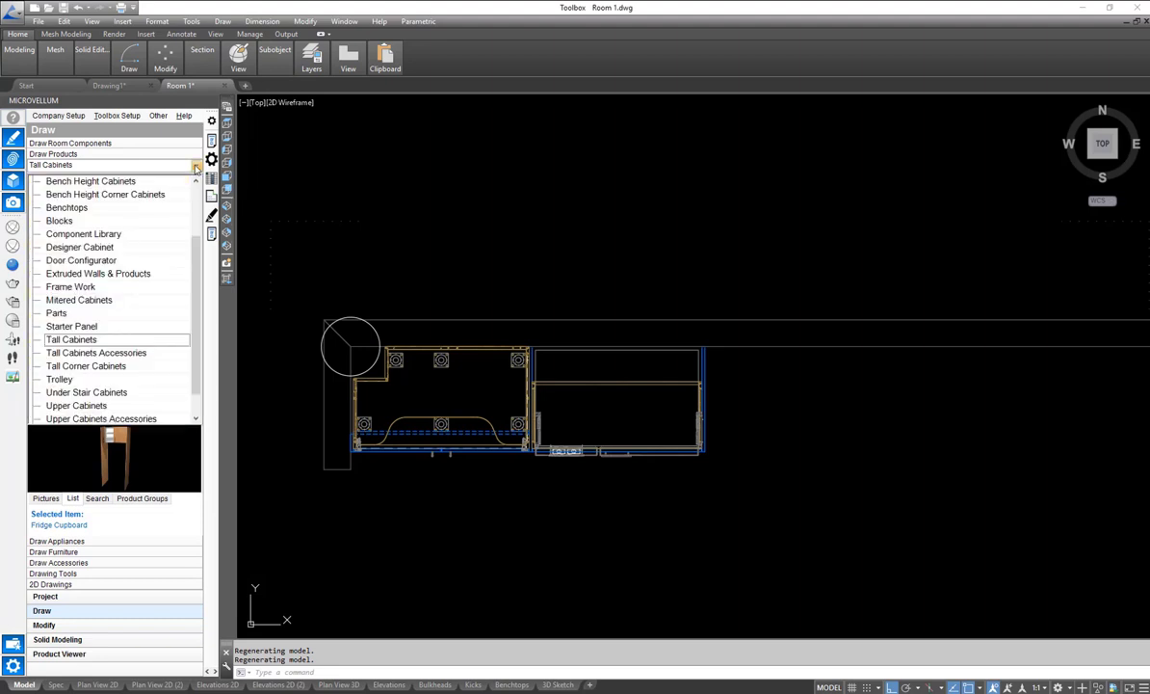
pyautogui.moveTo(188, 253); pyautogui.dragTo(188, 205)
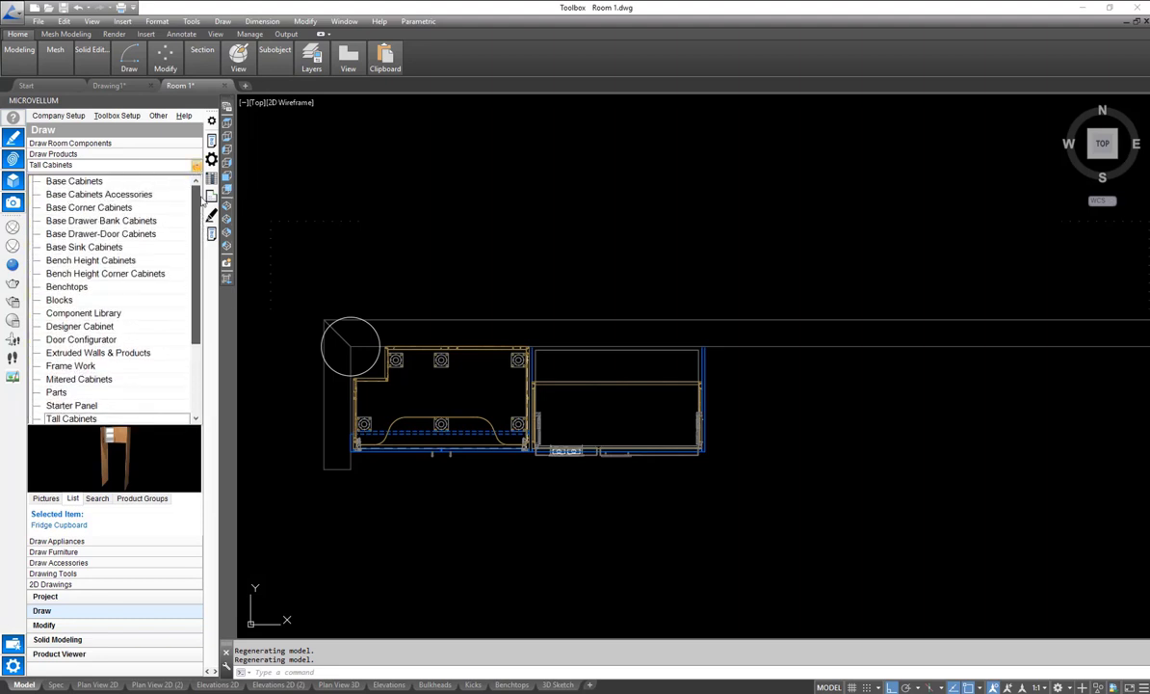
pyautogui.click(121, 221)
pyautogui.click(83, 250)
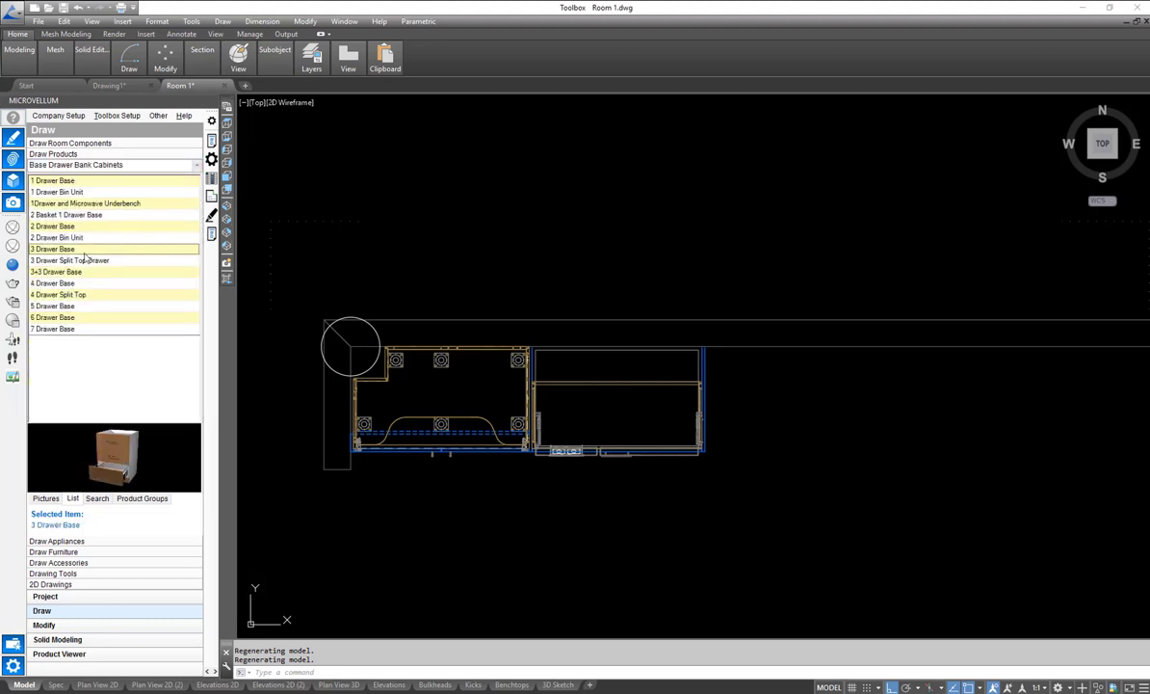
pyautogui.rightClick(103, 256)
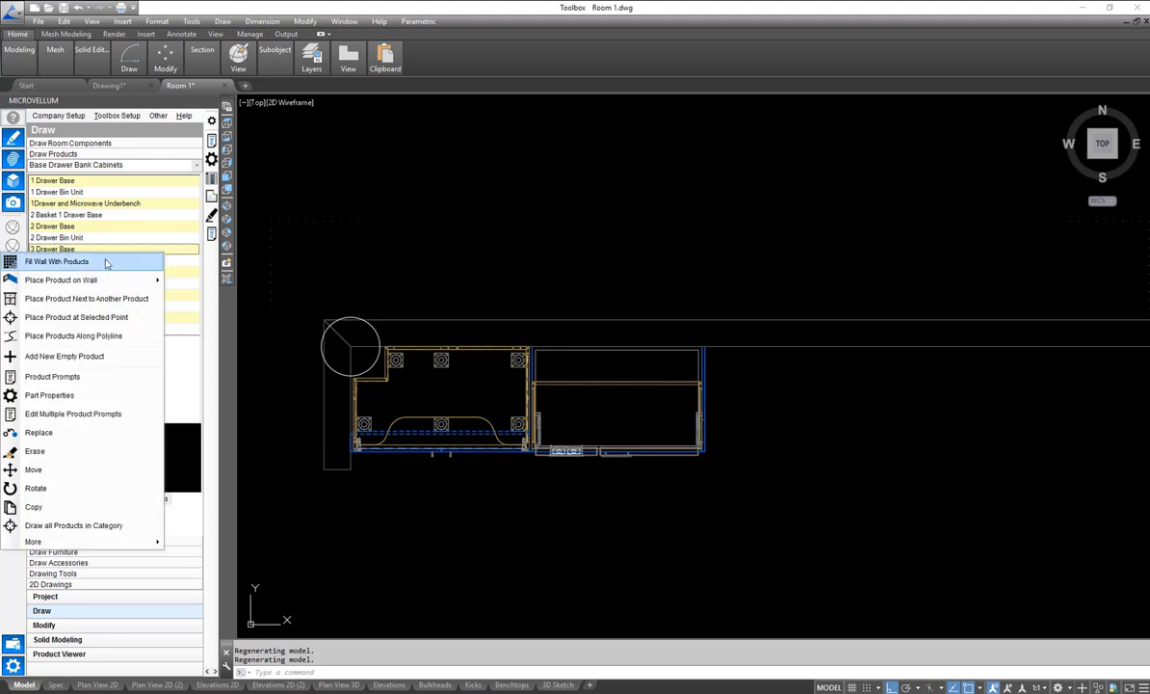
pyautogui.click(85, 301)
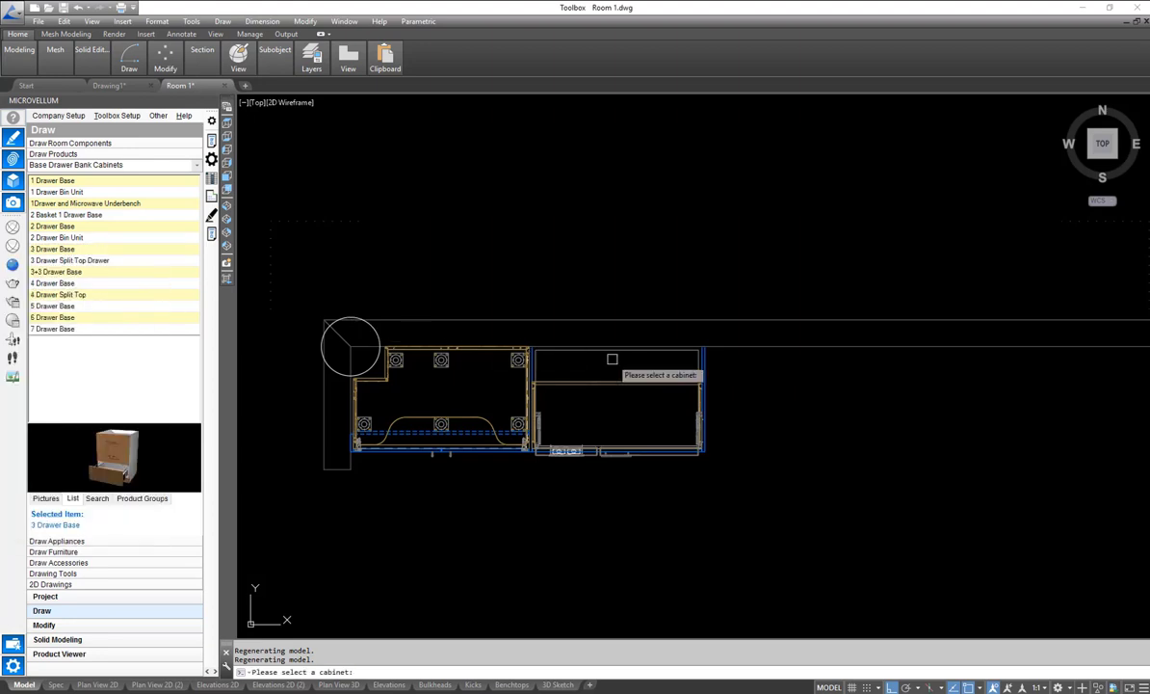
pyautogui.click(702, 358)
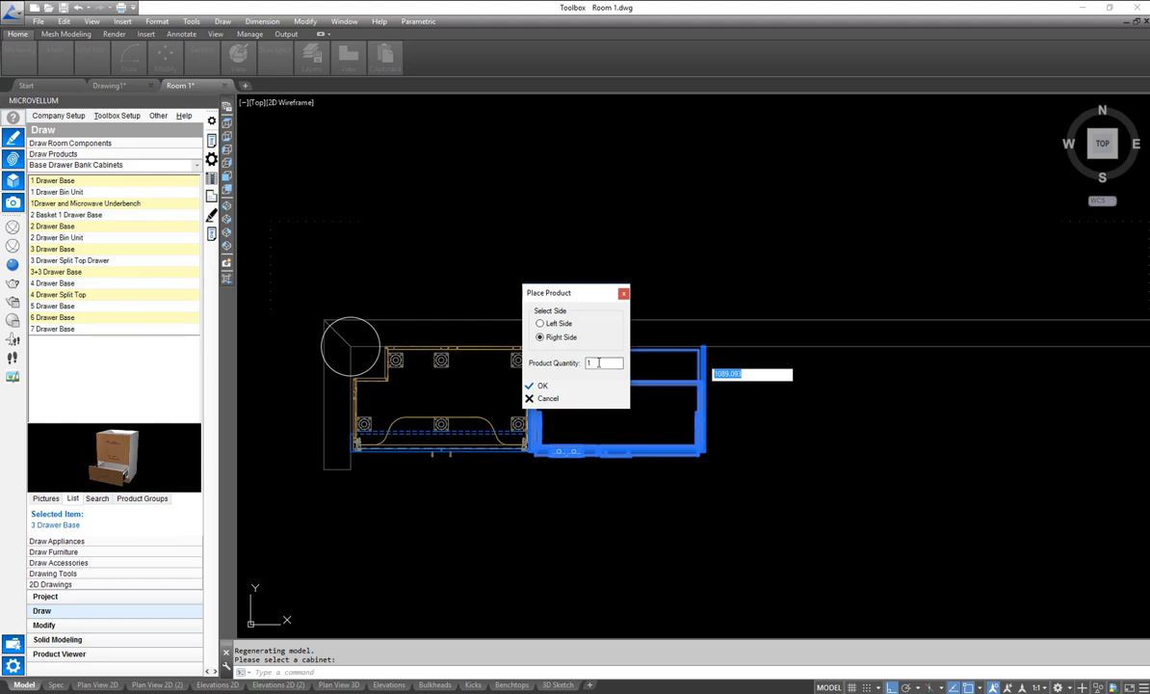
pyautogui.doubleClick(618, 362)
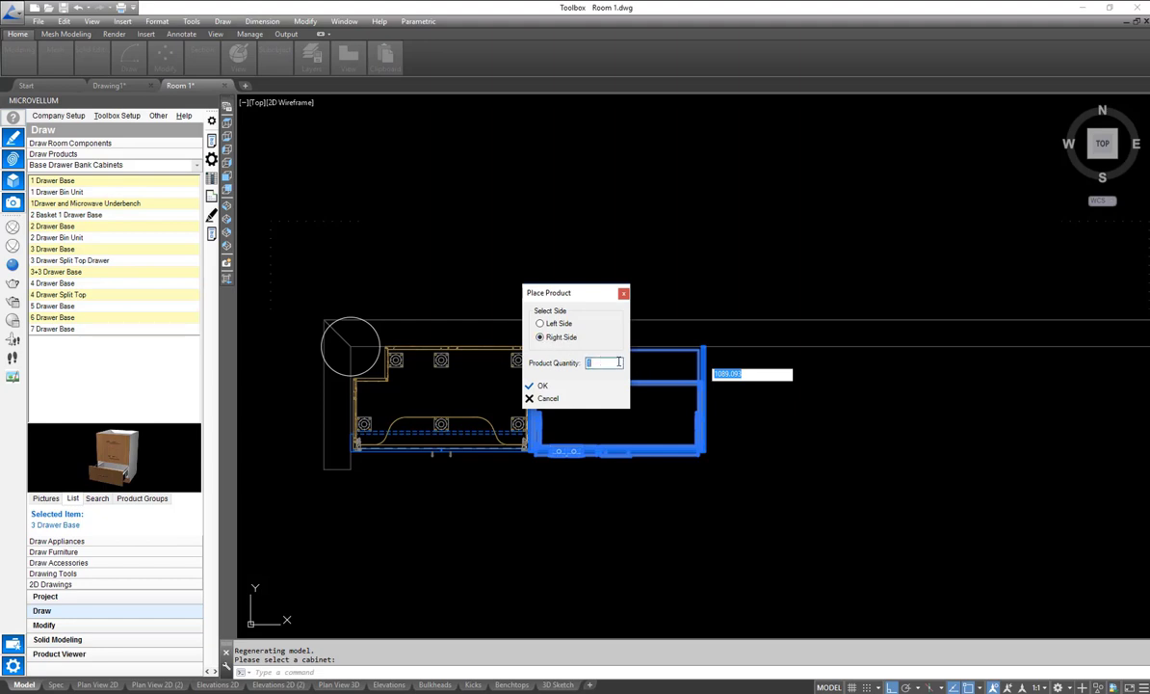
pyautogui.click(539, 385)
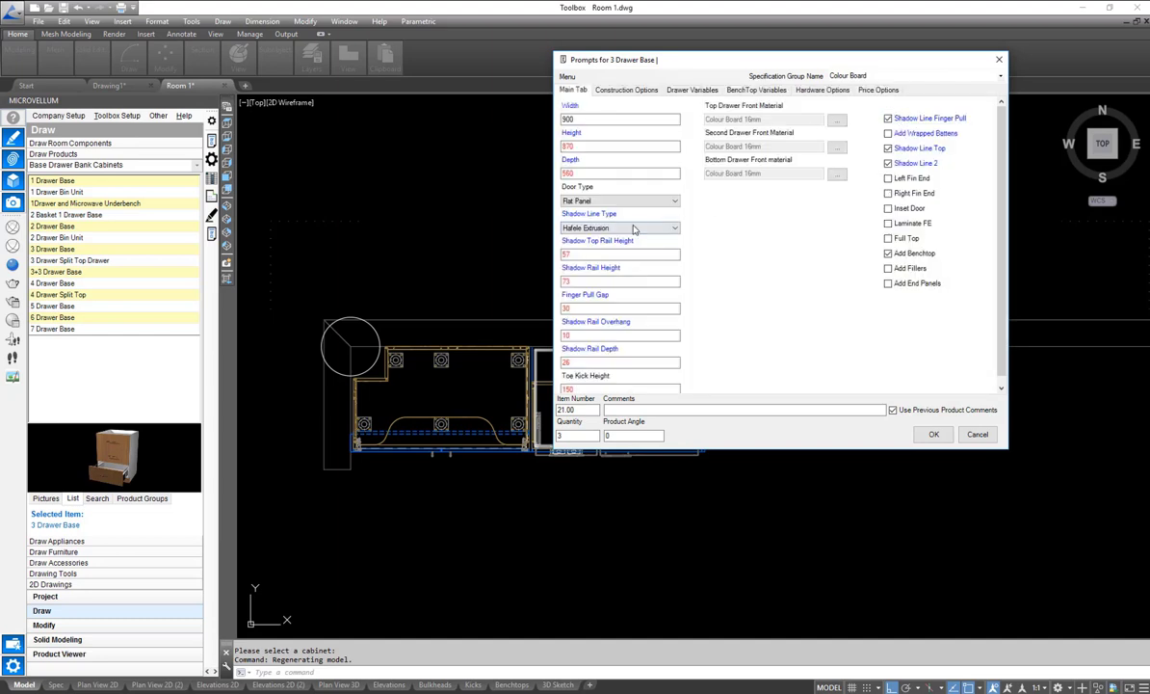
# - Review the shadow line types for the 3 Drawer Base, keep Hafele Extrusion, and turn off Shadow Line 2
pyautogui.click(602, 227)
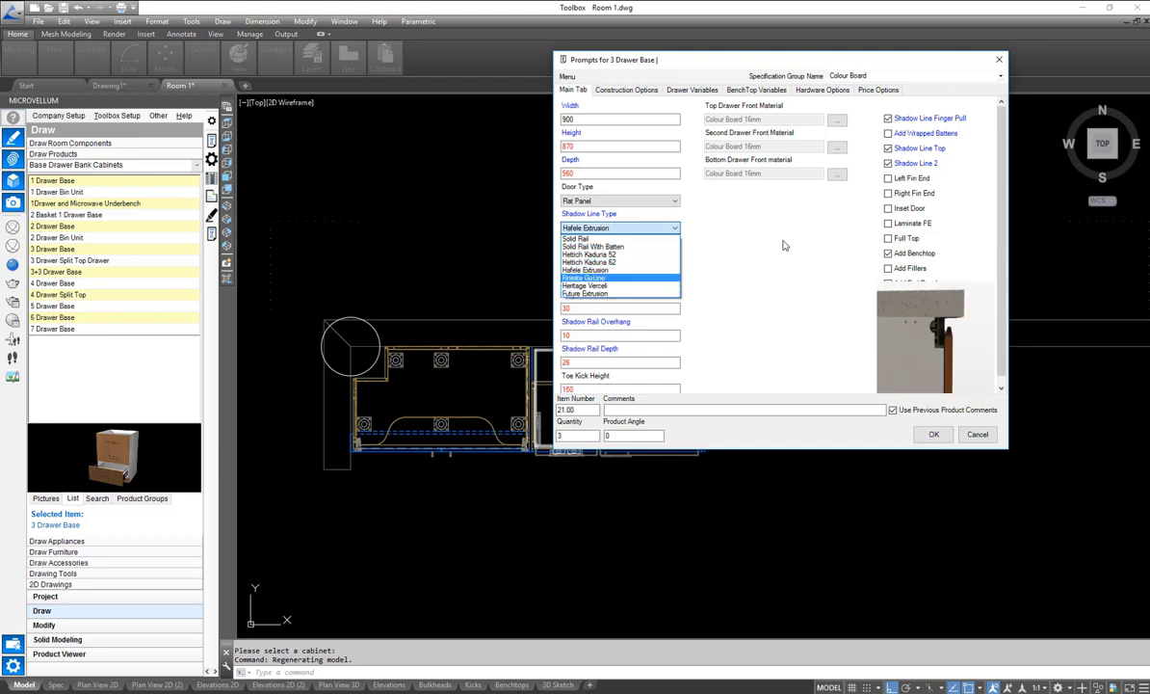
pyautogui.click(732, 233)
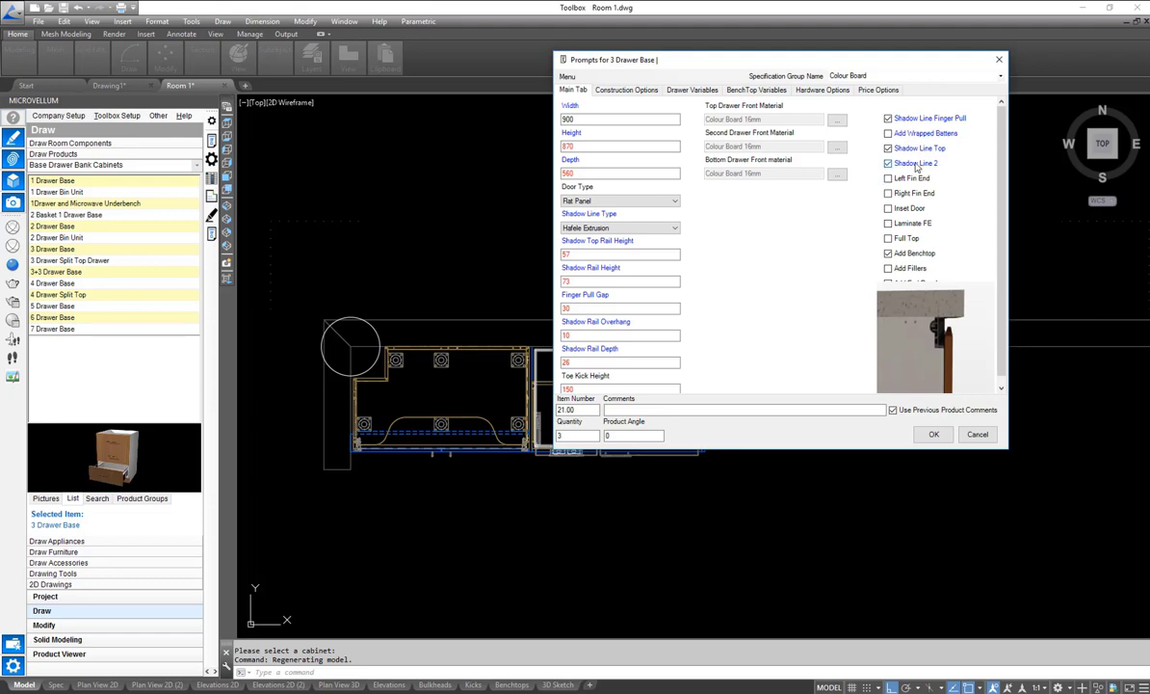
pyautogui.click(914, 164)
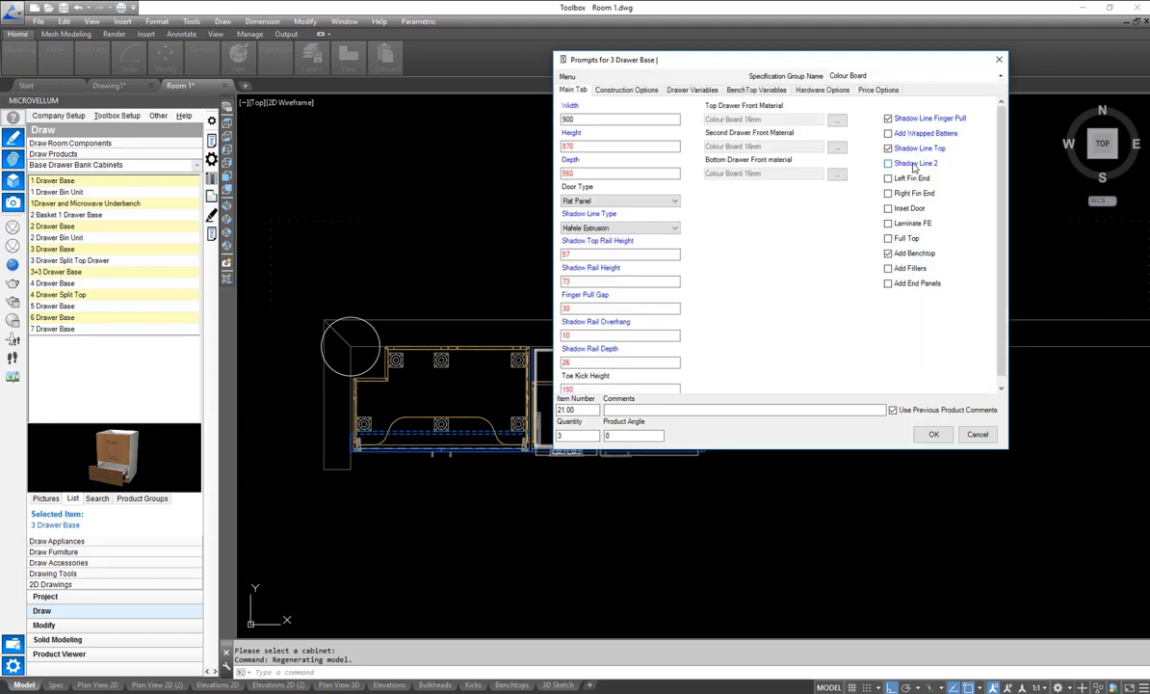
# - Use the Drawer Front Calculator to set the top drawer front height to 170 and make the two lower fronts equal
pyautogui.rightClick(651, 213)
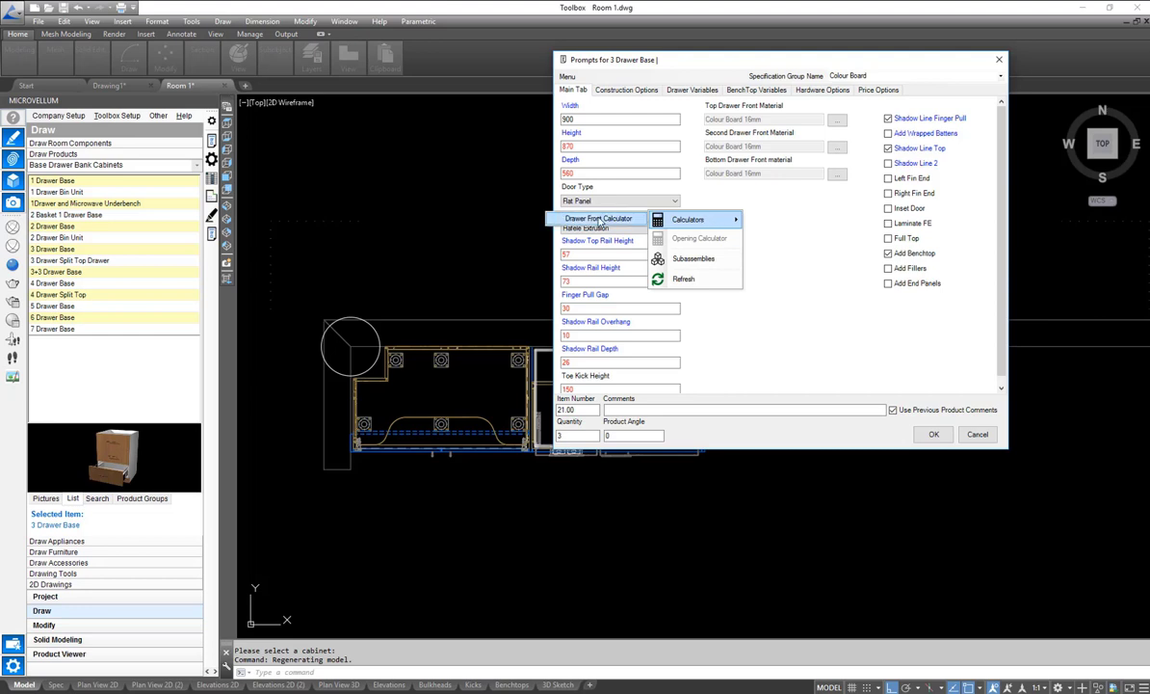
pyautogui.click(617, 219)
pyautogui.doubleClick(511, 261)
pyautogui.write('1700')
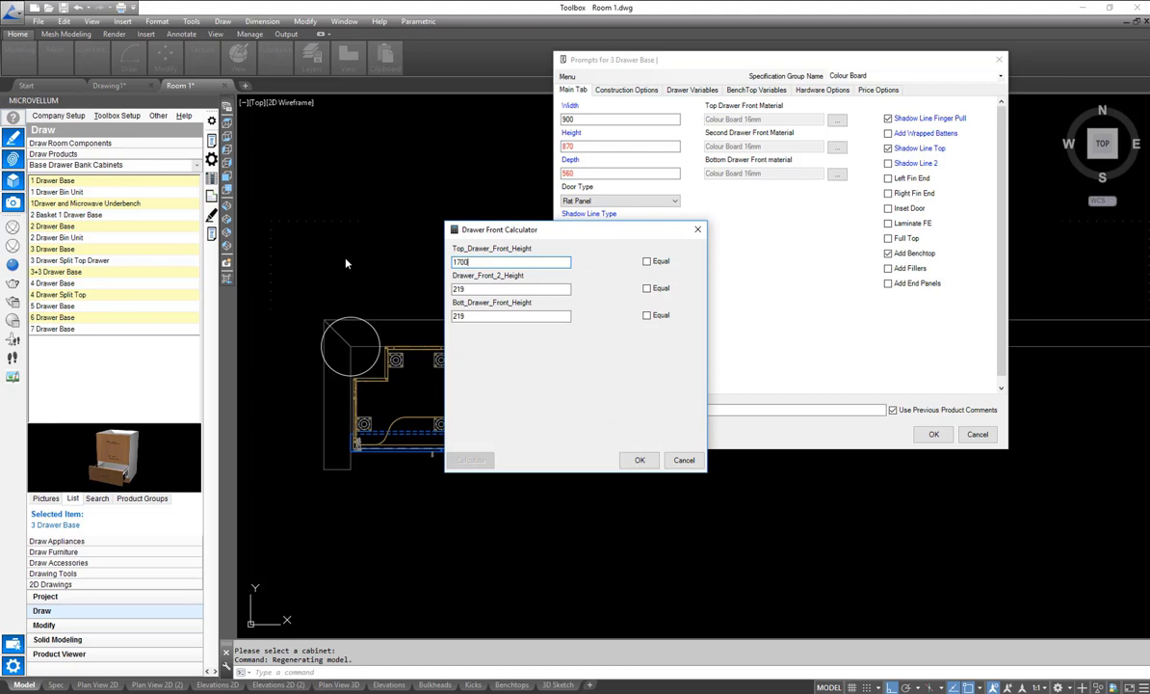
pyautogui.press('BackSpace')
pyautogui.click(647, 288)
pyautogui.click(648, 315)
pyautogui.click(469, 460)
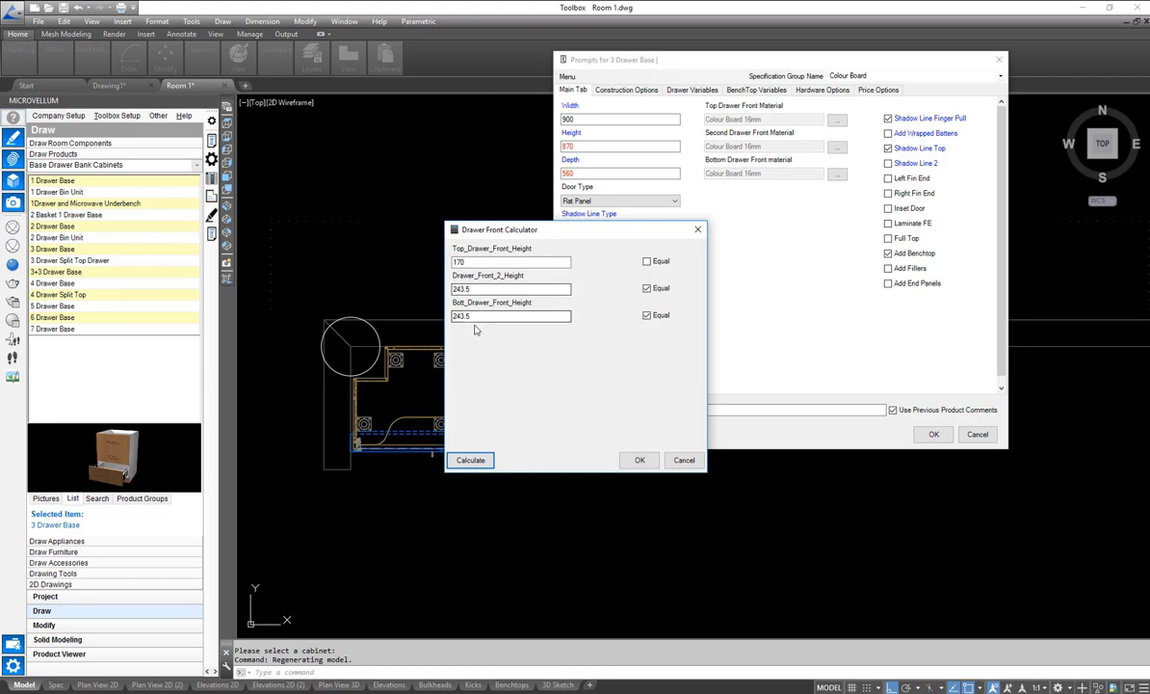
pyautogui.click(638, 461)
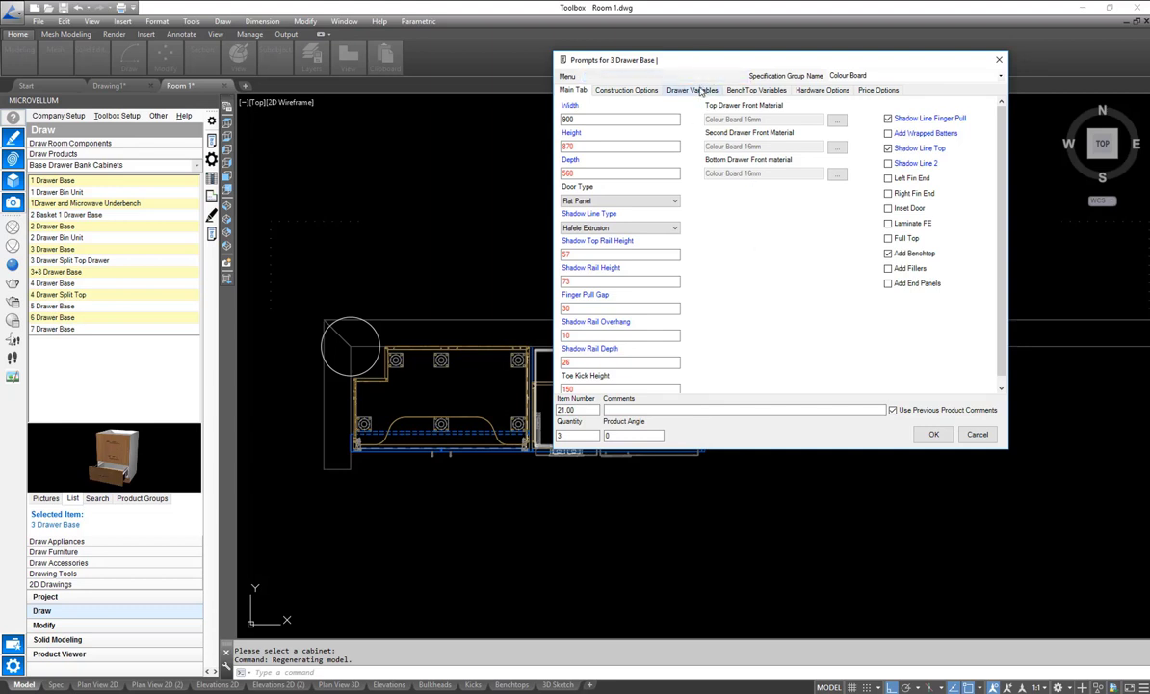
# - Review the drawer variables, keep Blum LegraBox as the drawer type, and accept the prompts to draw the drawer cabinets
pyautogui.click(698, 89)
pyautogui.click(675, 120)
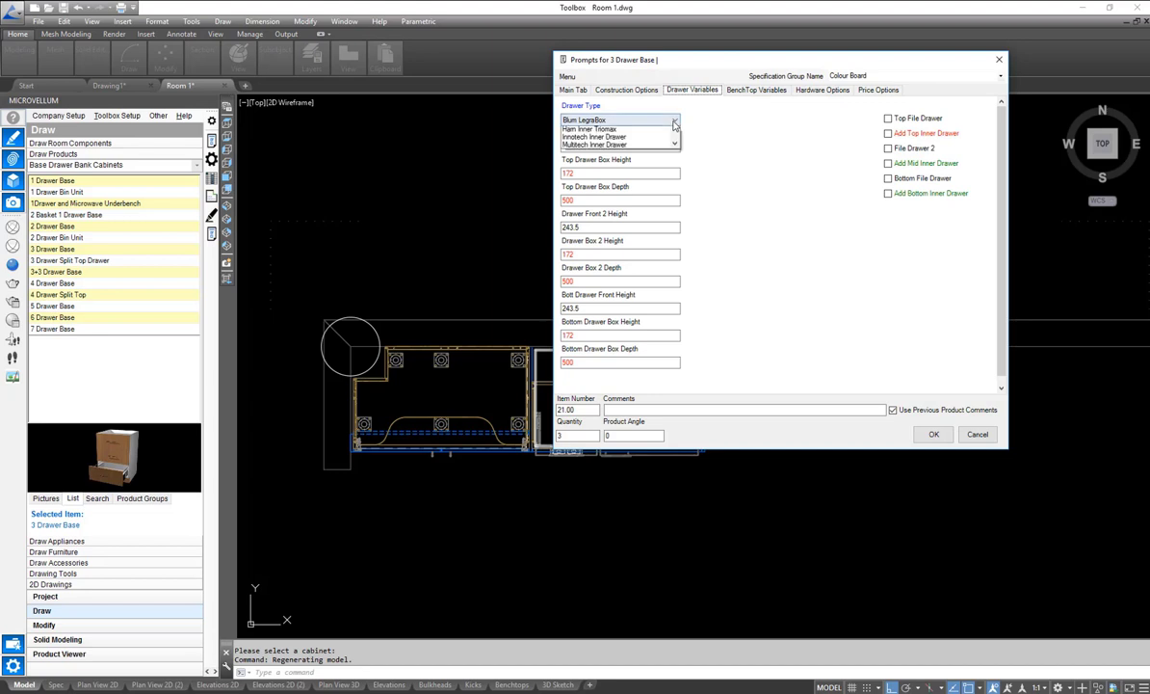
pyautogui.moveTo(677, 149); pyautogui.dragTo(780, 167)
pyautogui.click(796, 174)
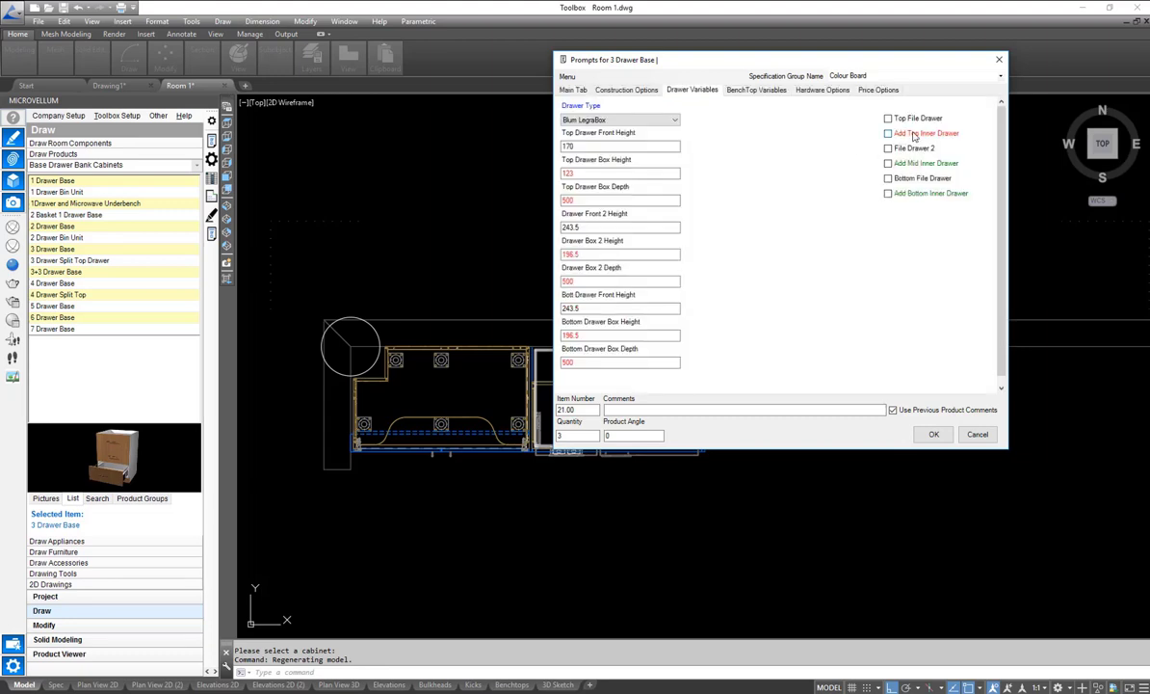
pyautogui.click(931, 435)
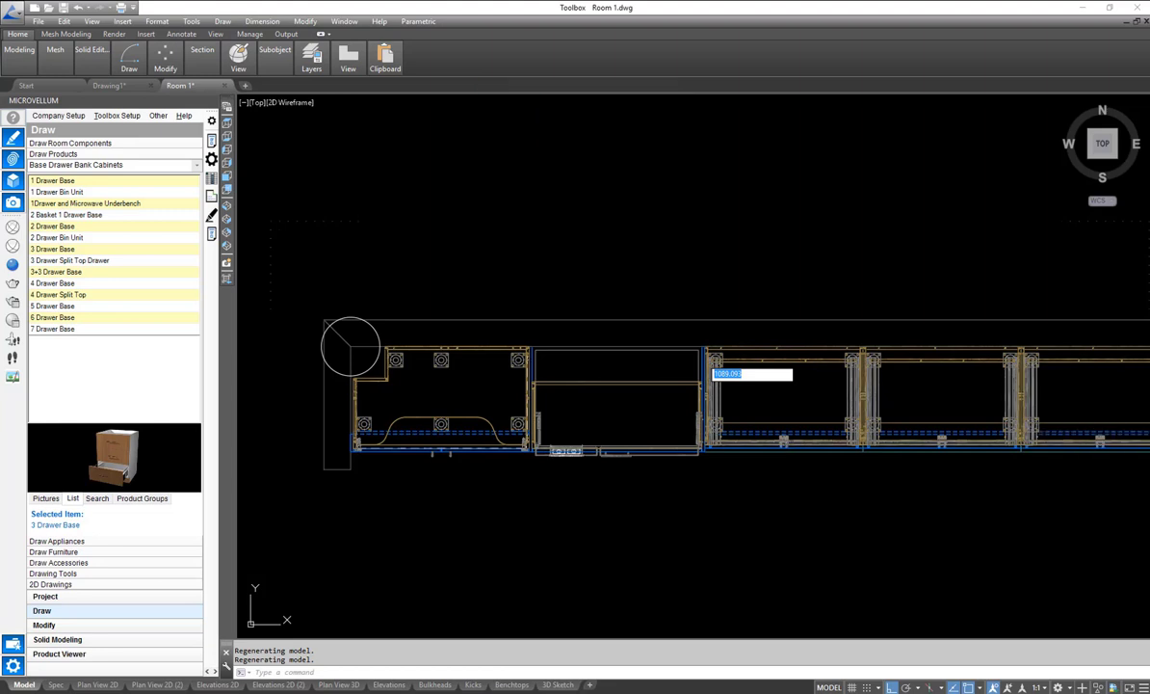
# - Place Lift Up Double Door Cabinets from Upper Cabinets next to the Fridge Cupboard, on its Right Side, with a quantity of 3
pyautogui.moveTo(893, 508)
pyautogui.mouseDown(button='middle')
pyautogui.moveTo(744, 510)
pyautogui.moveTo(896, 503)
pyautogui.moveTo(820, 498)
pyautogui.mouseUp(button='middle')
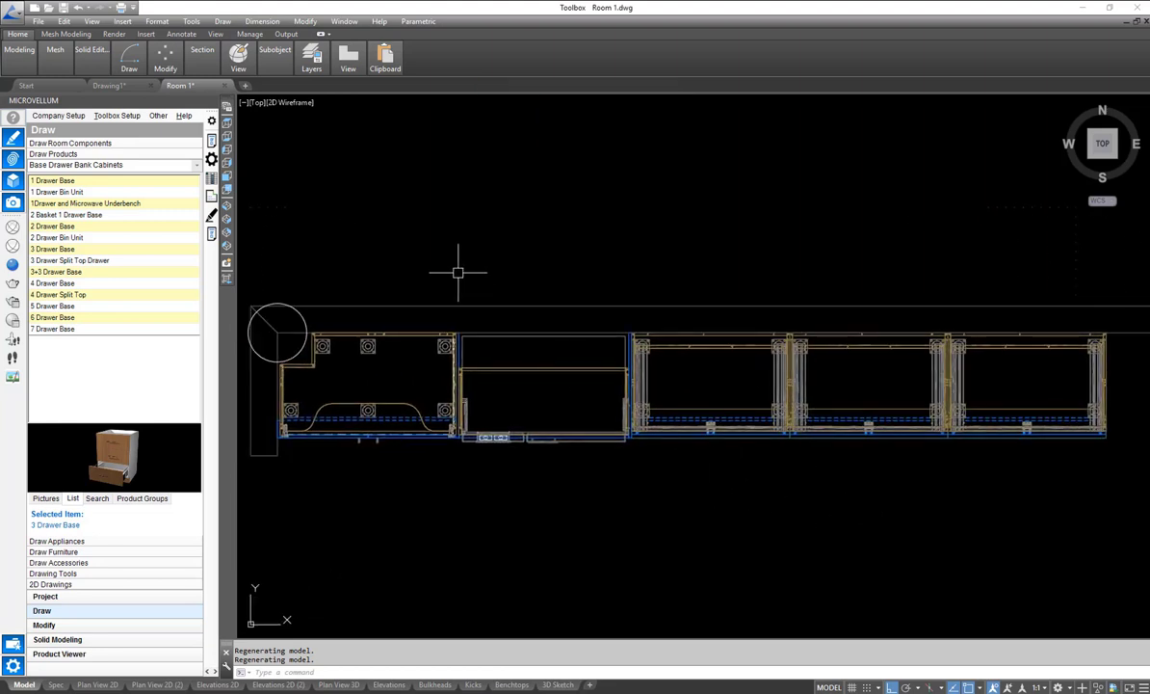
pyautogui.click(197, 165)
pyautogui.scroll(-3, 98, 289)
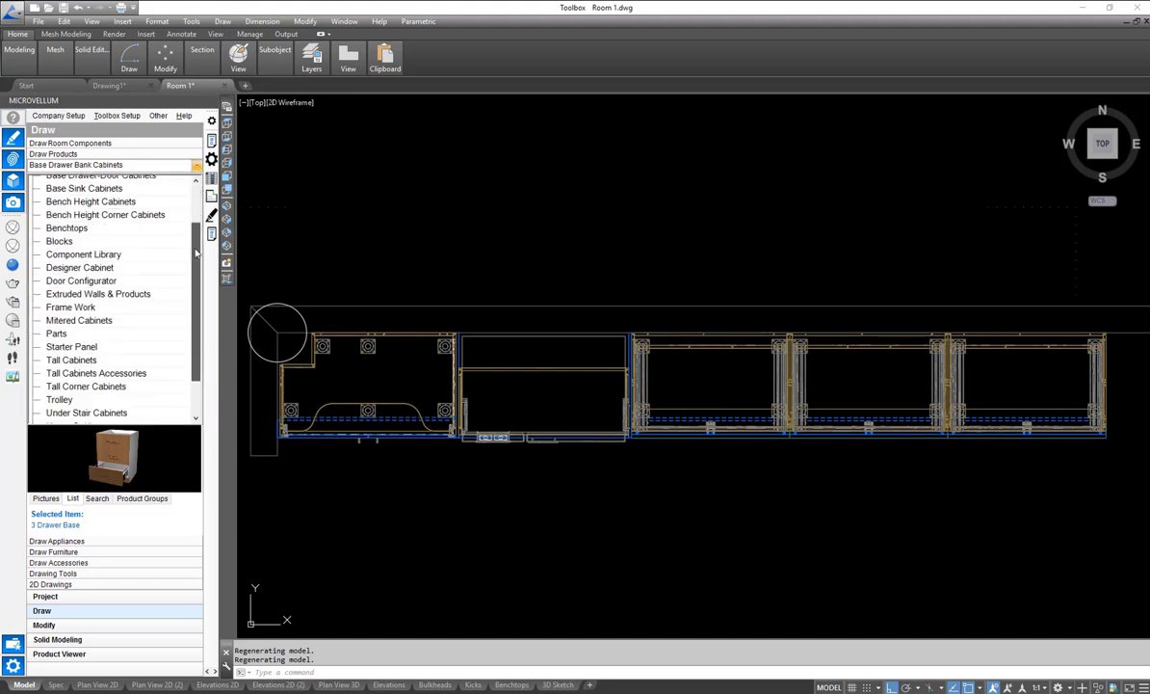
pyautogui.press('Escape')
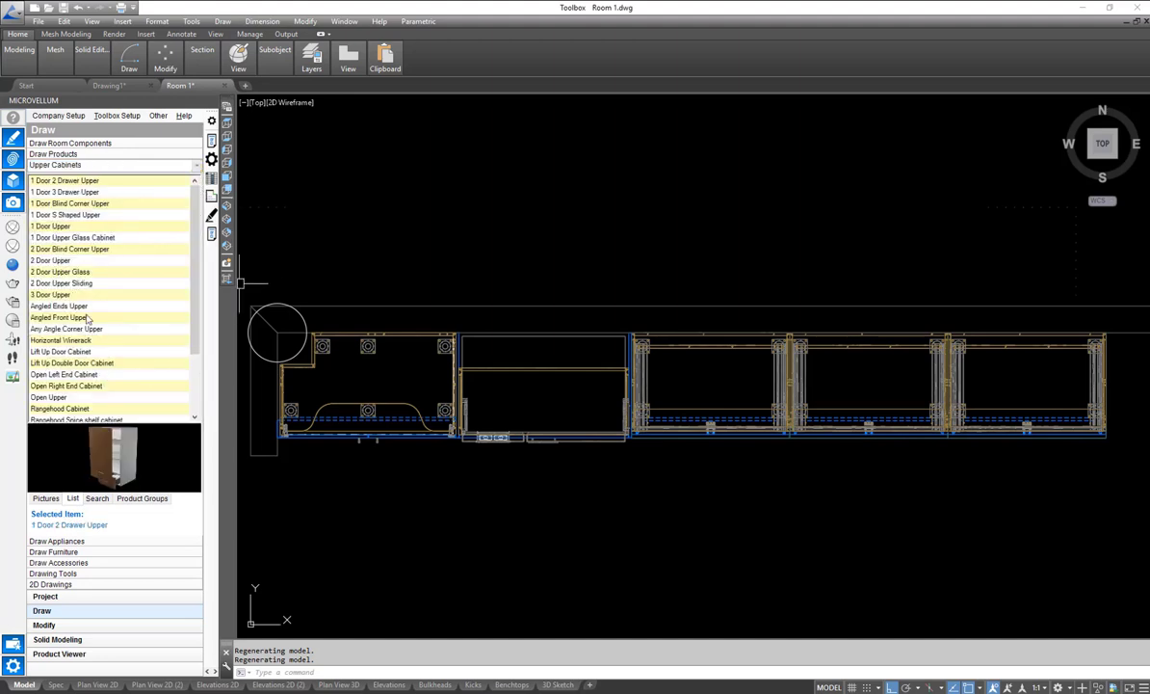
pyautogui.click(82, 294)
pyautogui.scroll(-2, 196, 291)
pyautogui.click(73, 303)
pyautogui.rightClick(76, 304)
pyautogui.click(84, 351)
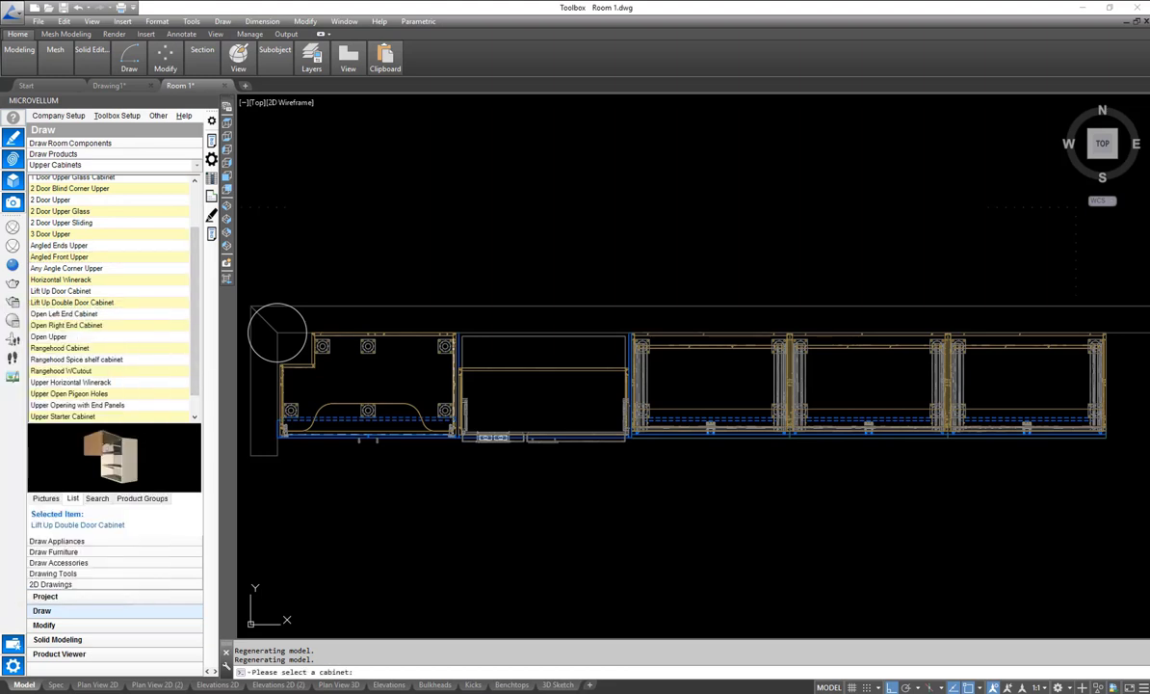
pyautogui.click(592, 437)
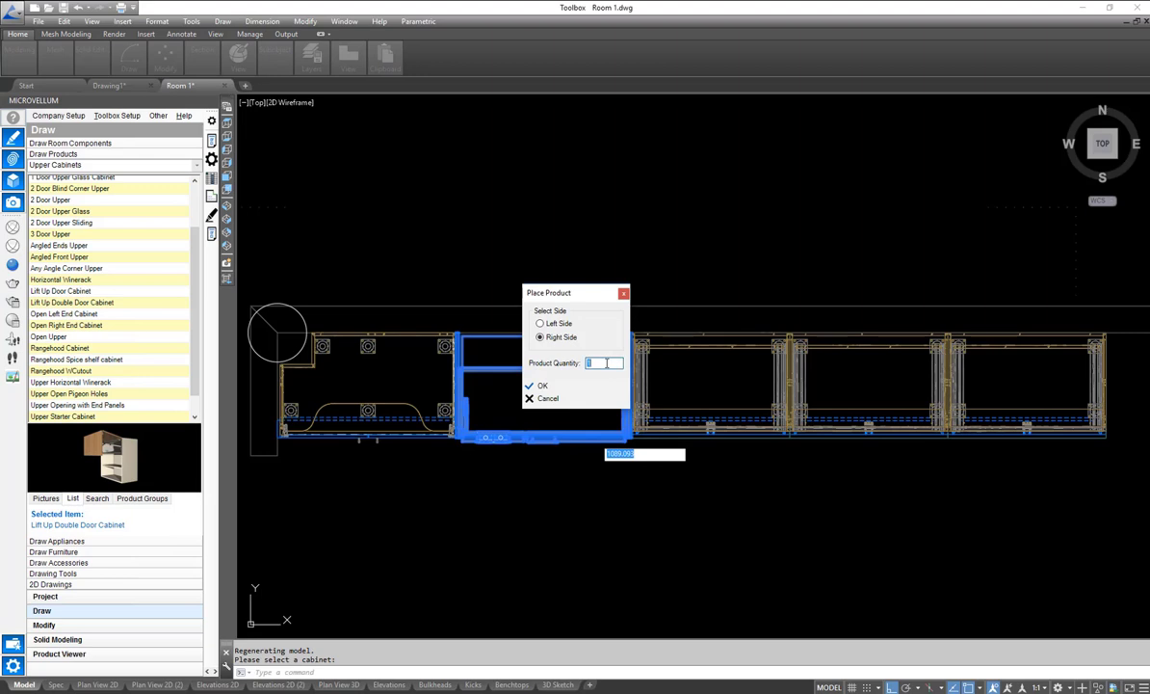
pyautogui.click(556, 385)
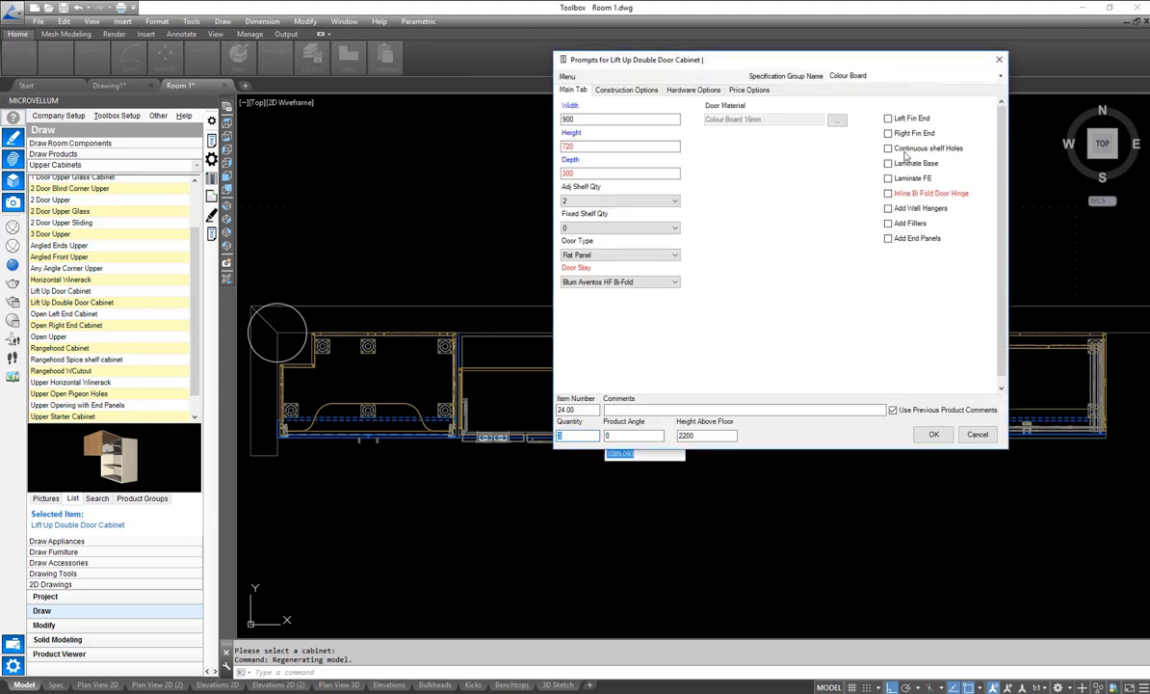
# - Assign the WoodGrain specification group to the three Lift Up Double Door Cabinets and accept the prompts to draw them
pyautogui.click(916, 76)
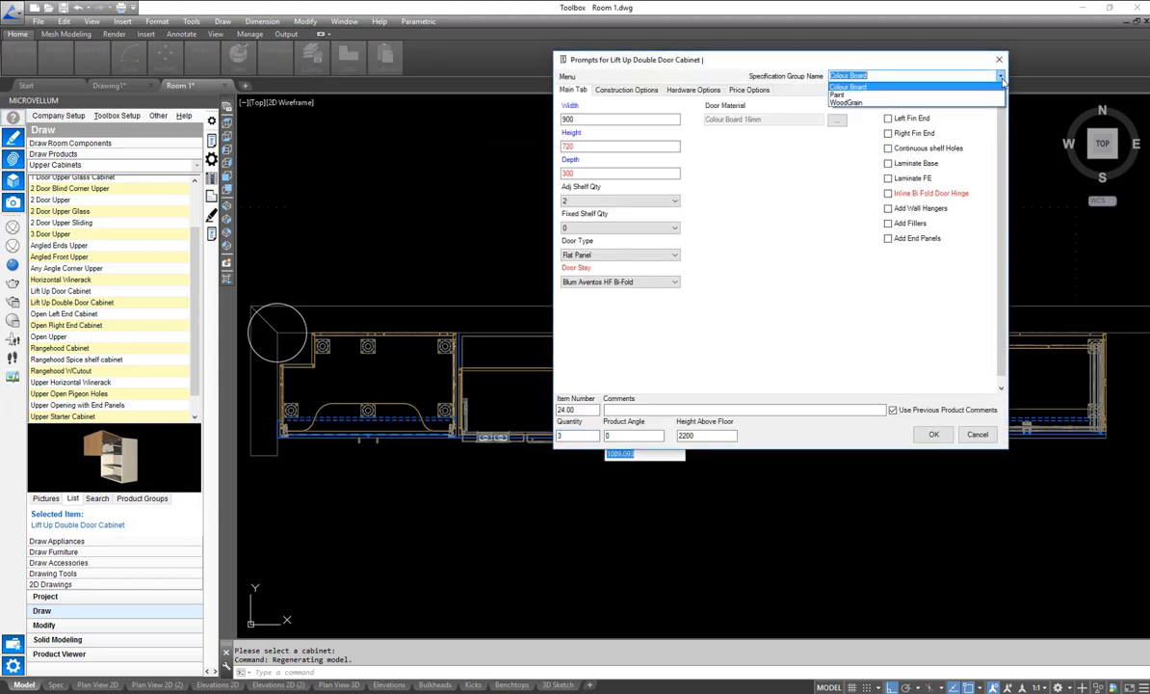
pyautogui.click(910, 102)
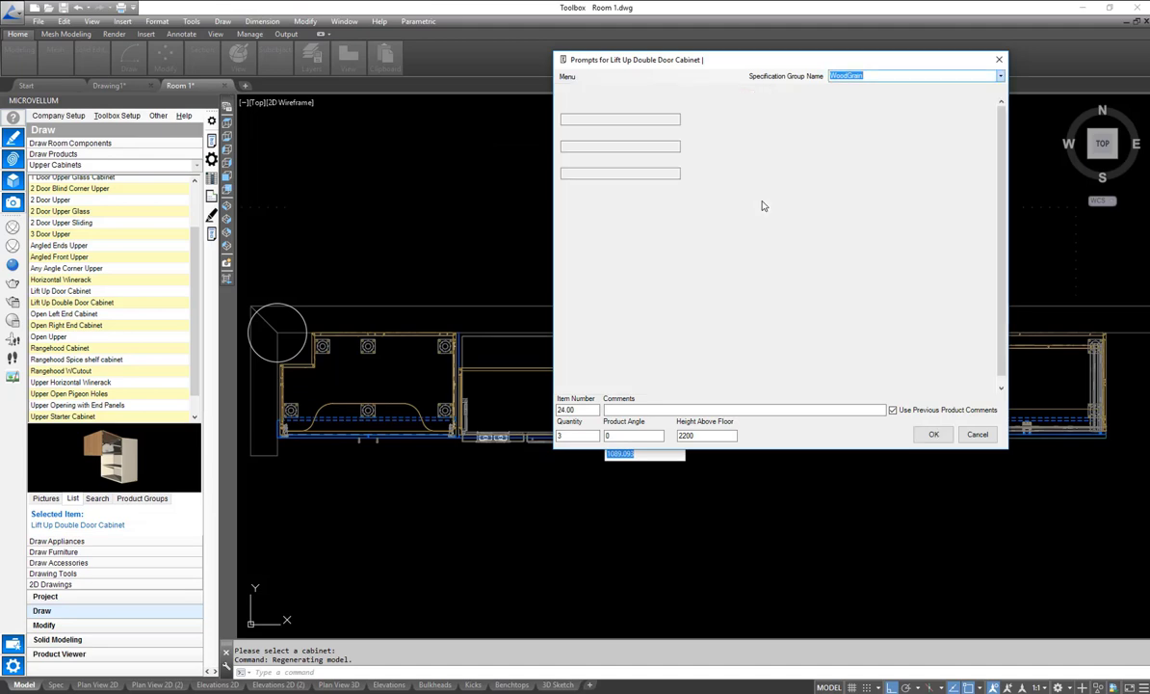
pyautogui.click(930, 434)
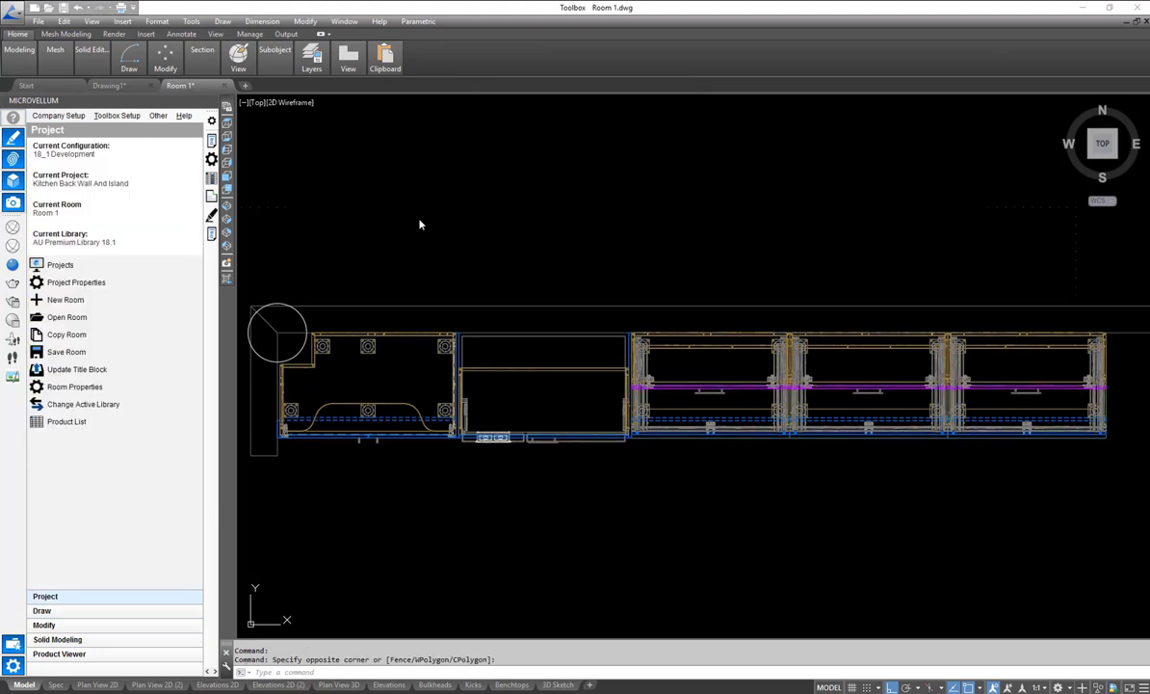
# - Open the Blum LegraBox subassembly prompts for the middle base's top drawer and enable Rear Cutout, keeping drawer height M
pyautogui.click(230, 207)
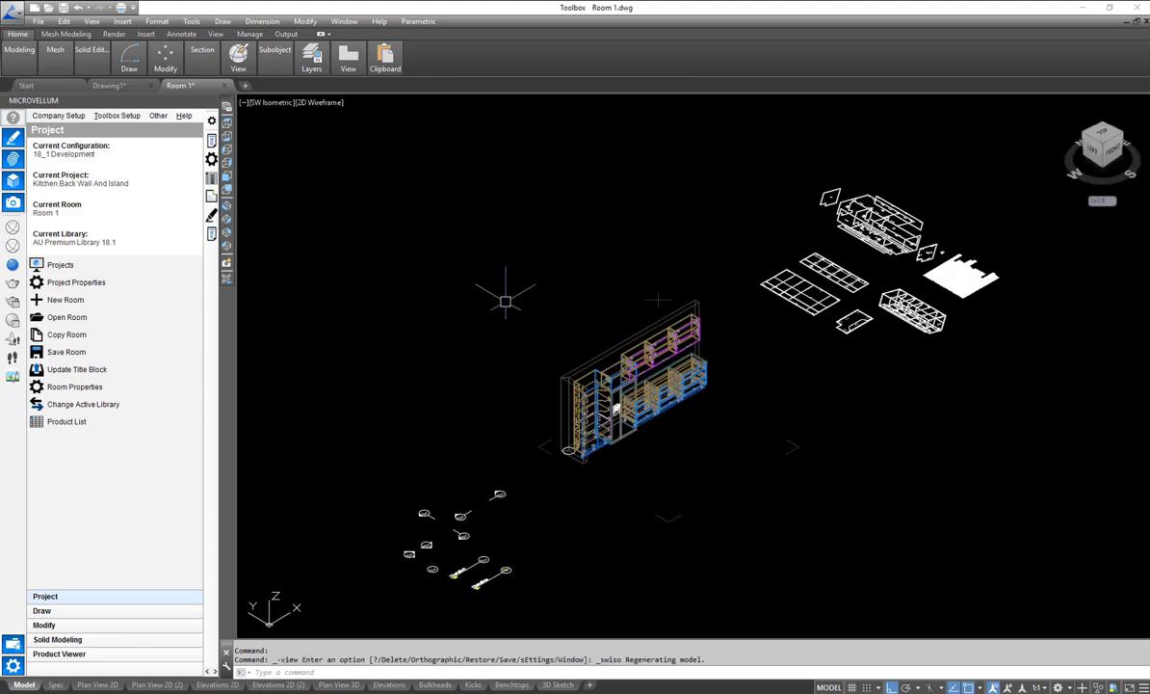
pyautogui.scroll(4, 673, 381)
pyautogui.scroll(4, 626, 308)
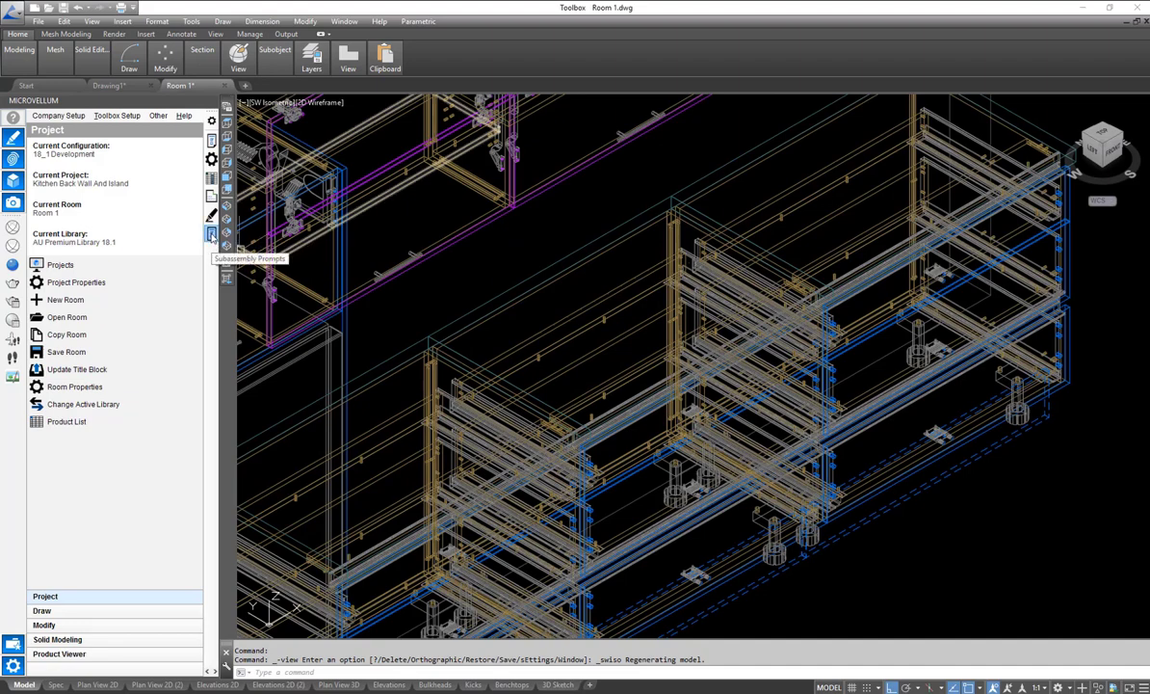
pyautogui.click(212, 235)
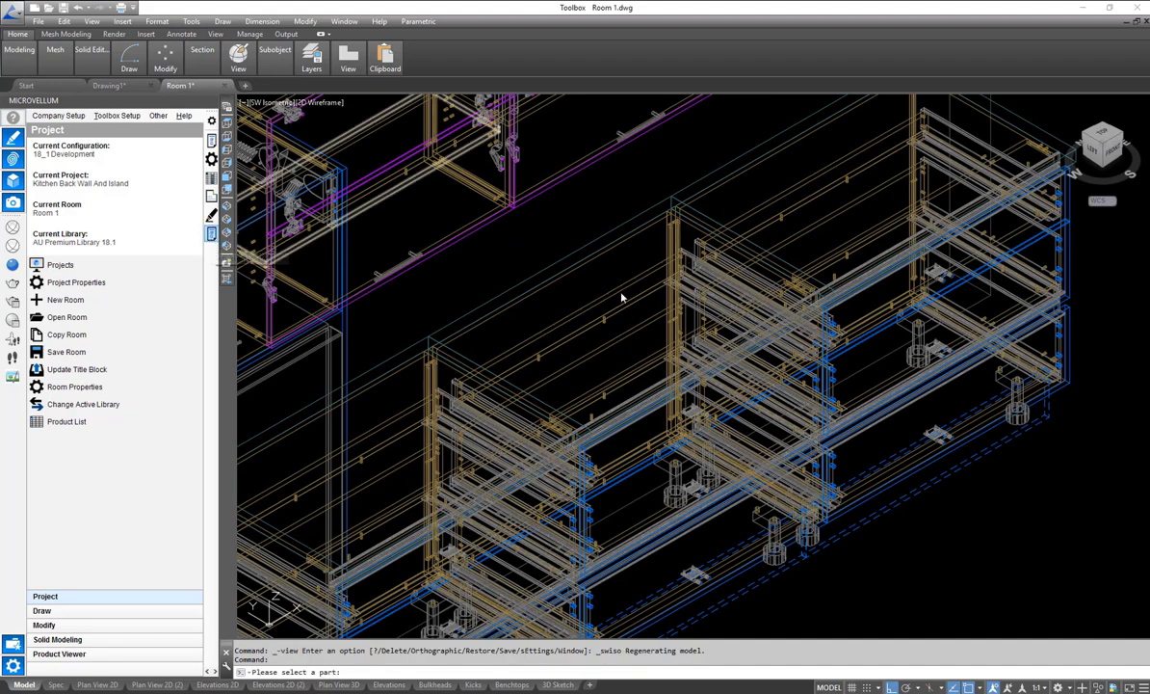
pyautogui.click(568, 317)
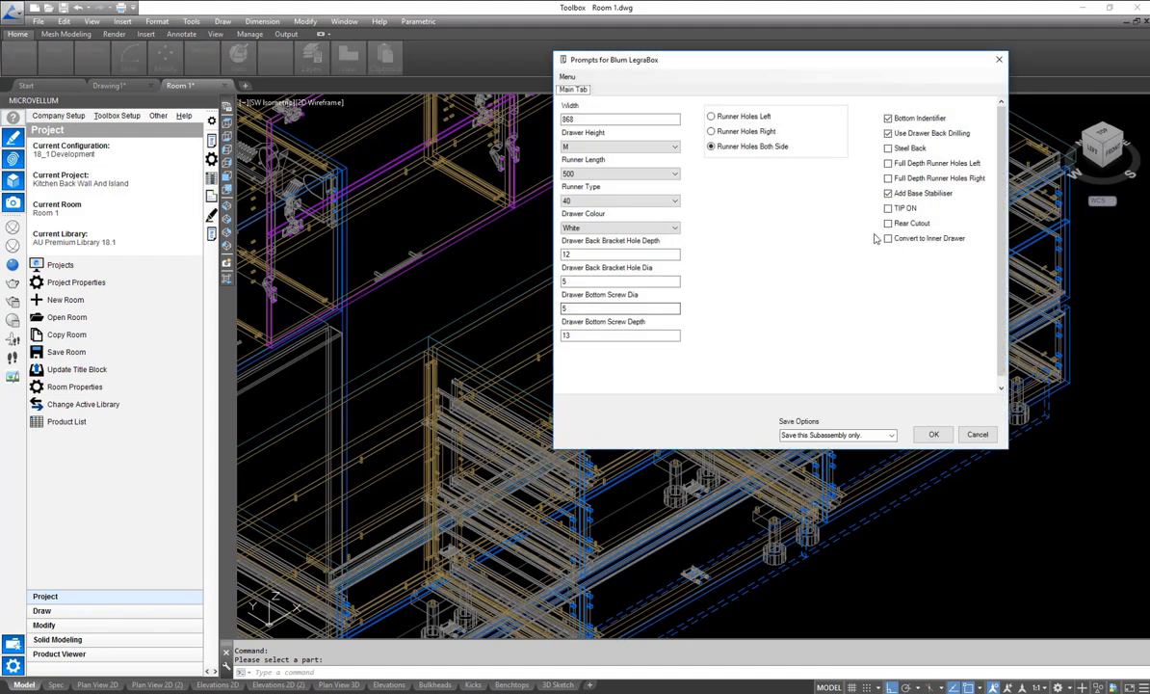
pyautogui.click(912, 223)
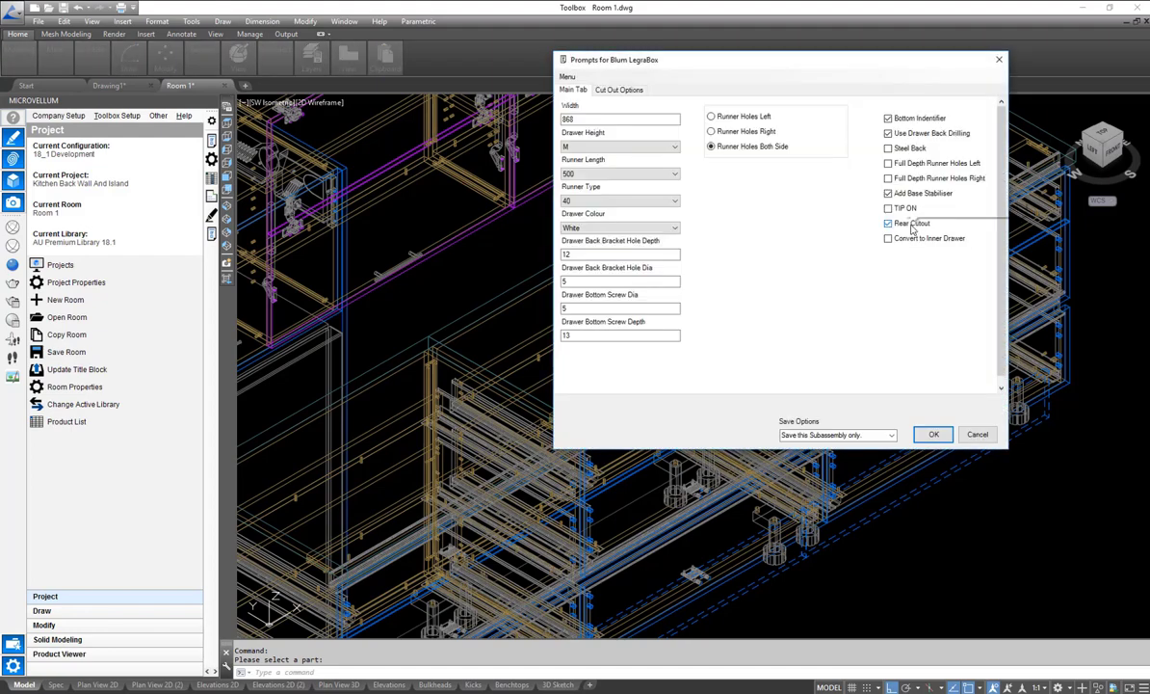
pyautogui.click(675, 146)
pyautogui.click(620, 164)
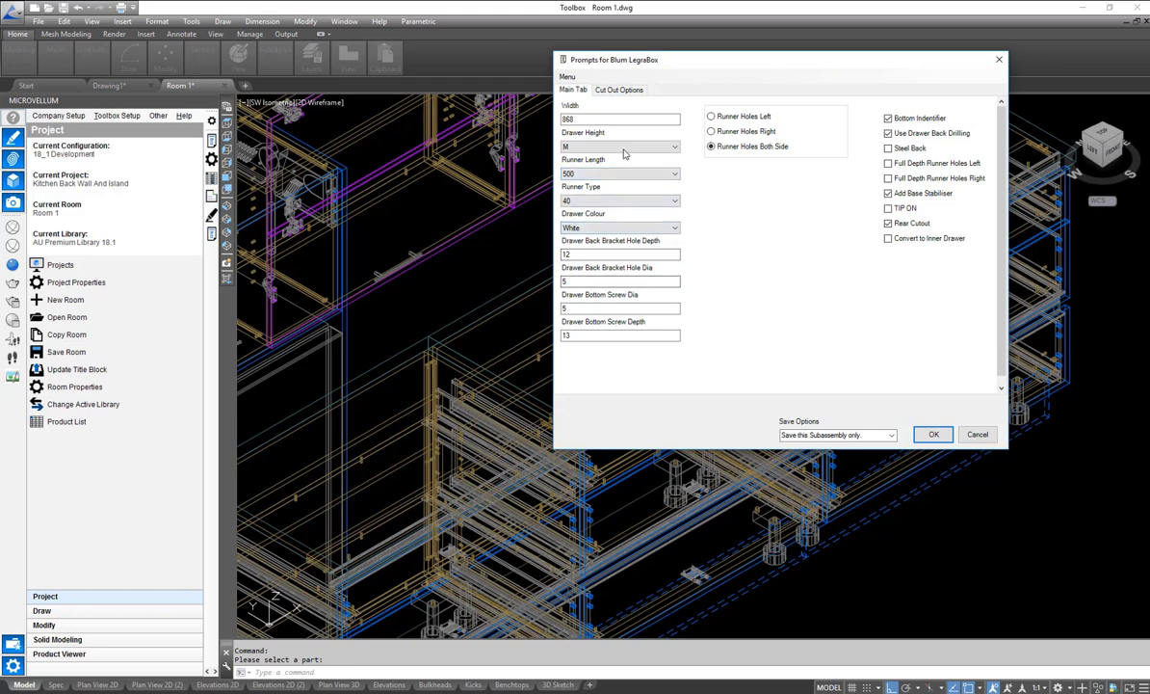
# - Set the Rear Cutout Width to 300 and save the change to this subassembly only
pyautogui.click(618, 90)
pyautogui.doubleClick(600, 174)
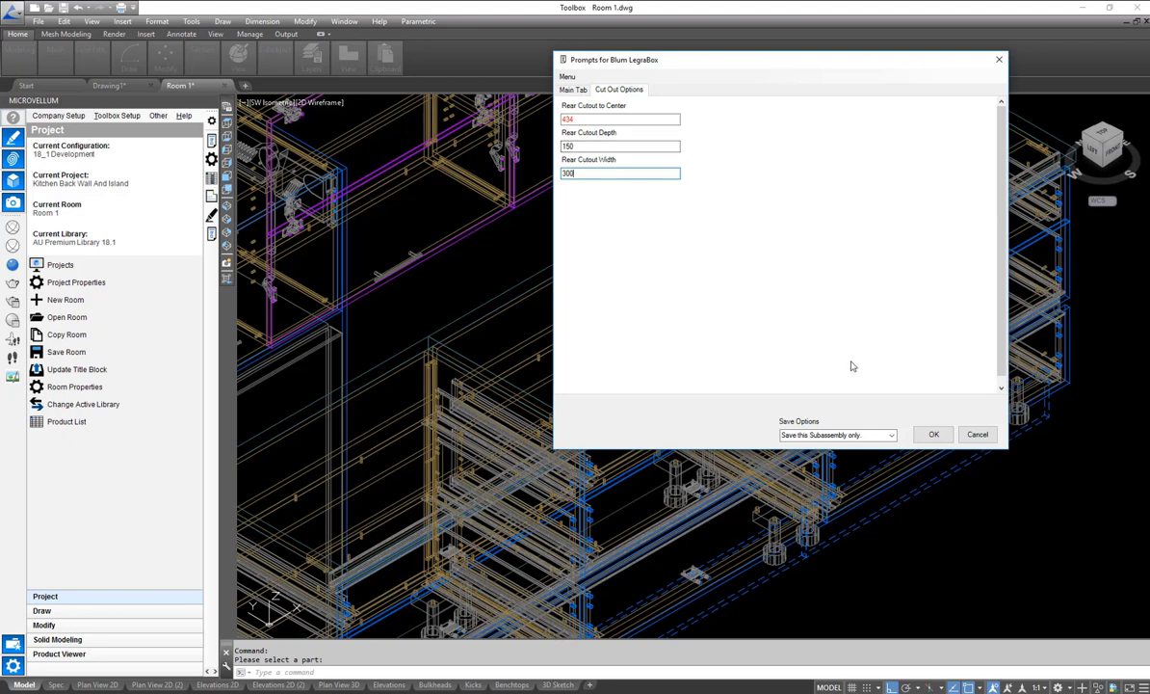
pyautogui.click(891, 436)
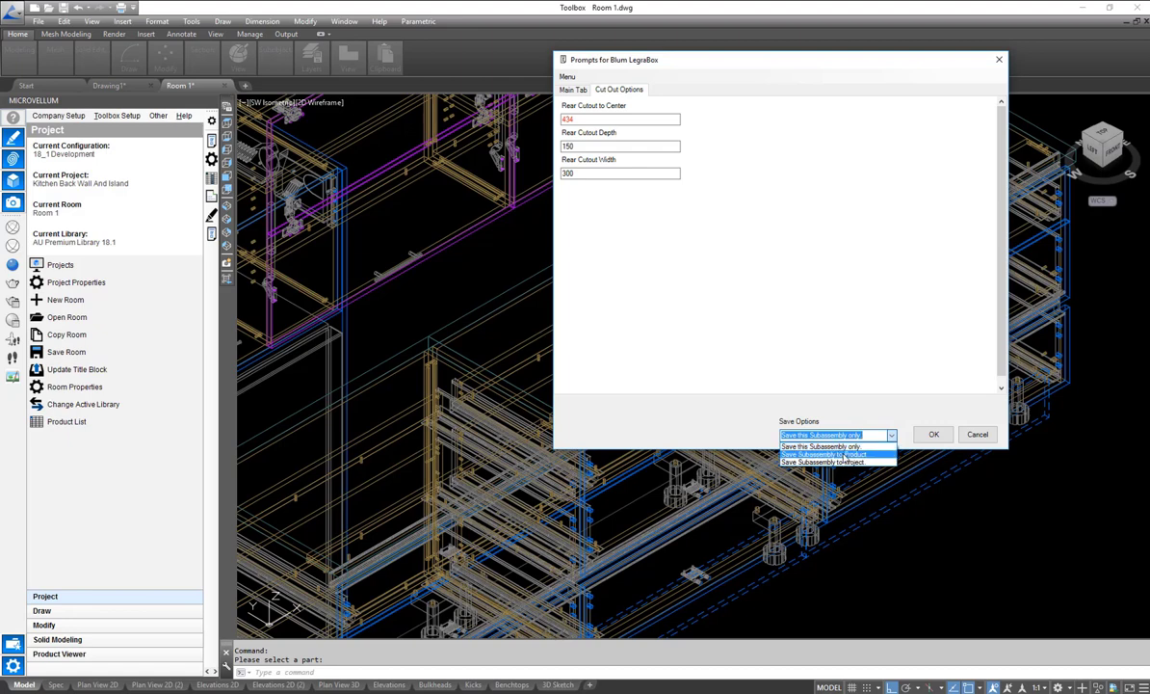
pyautogui.click(832, 345)
pyautogui.click(933, 434)
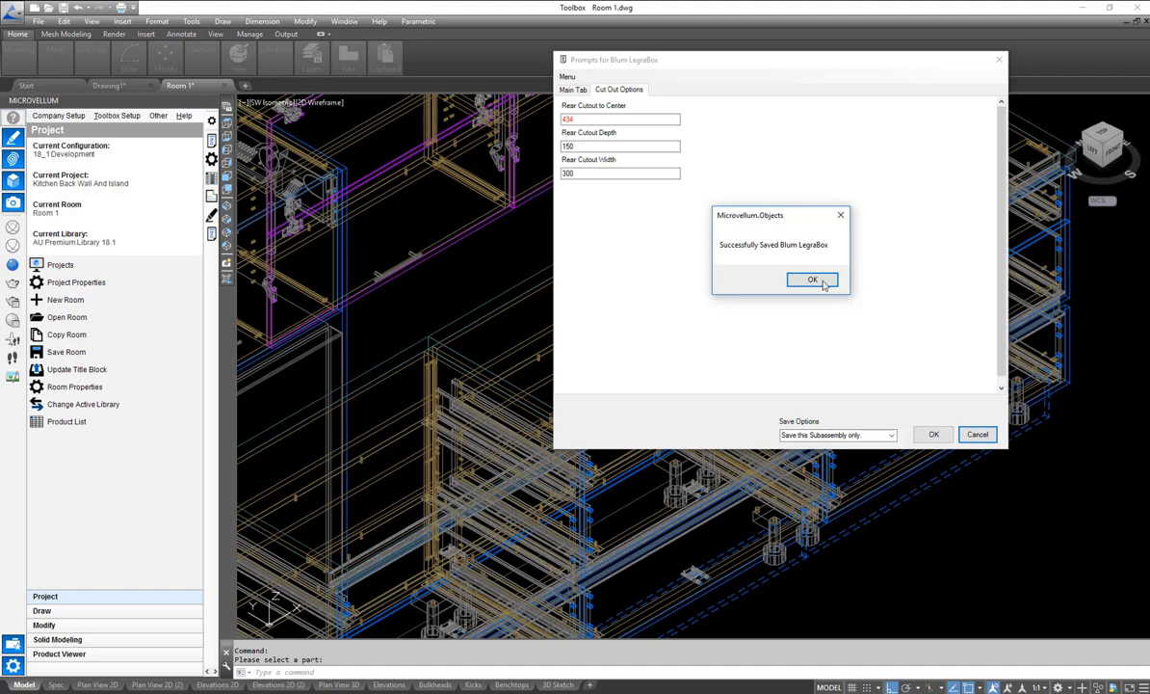
pyautogui.click(762, 263)
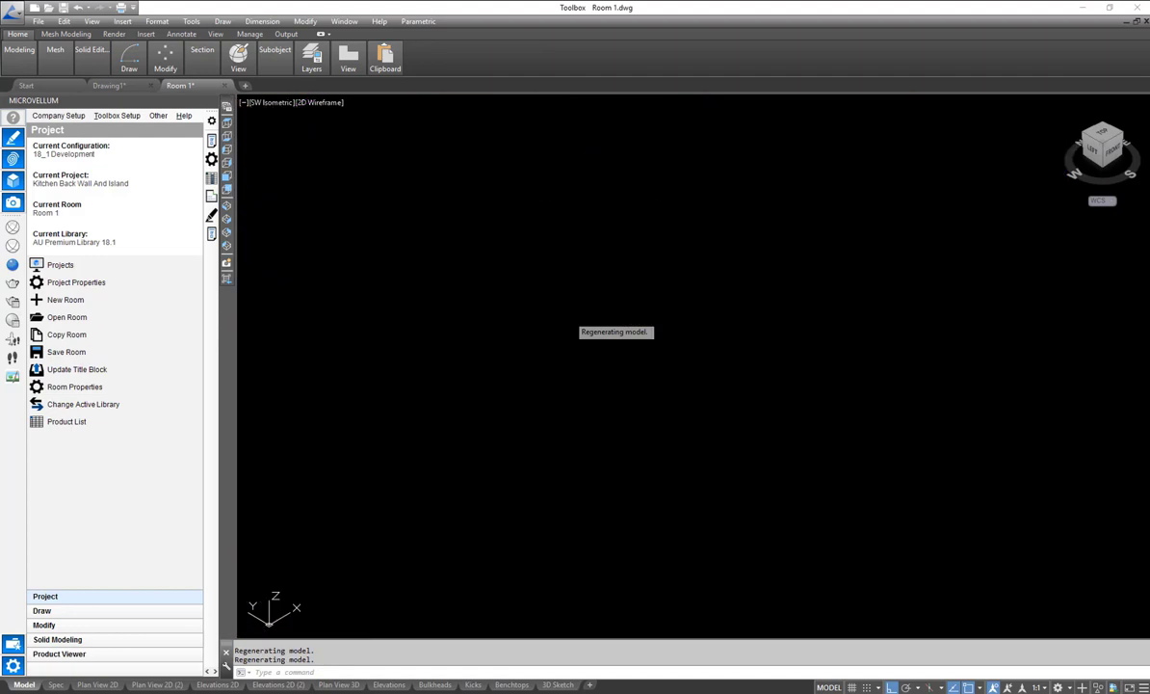
pyautogui.click(77, 7)
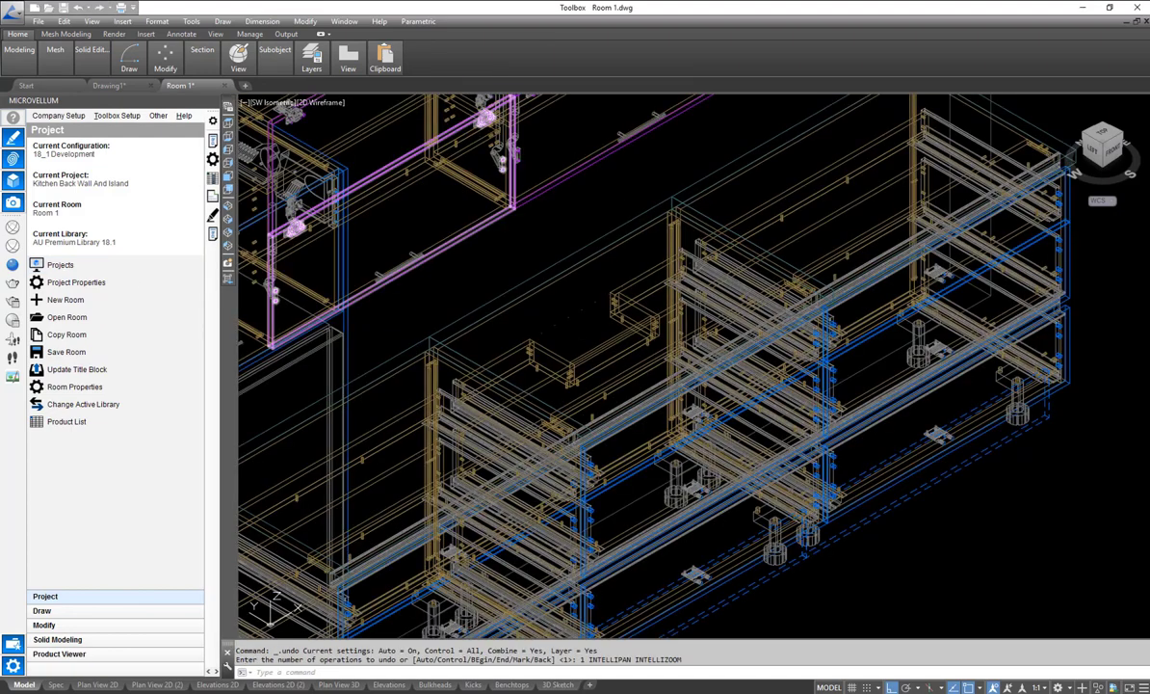
# - Add the product group 3M Base Island With Shadowline to the project in front of the back wall, rotated 180 degrees
pyautogui.scroll(-3, 434, 294)
pyautogui.moveTo(630, 361); pyautogui.dragTo(637, 316, button='middle')
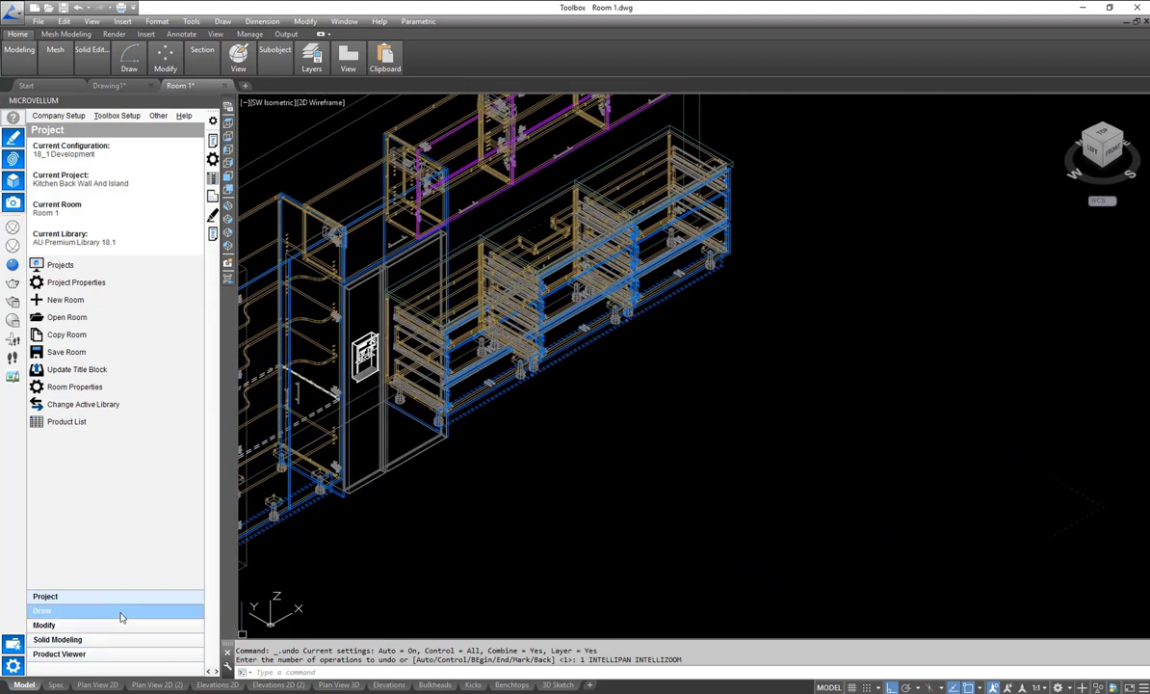
pyautogui.click(106, 611)
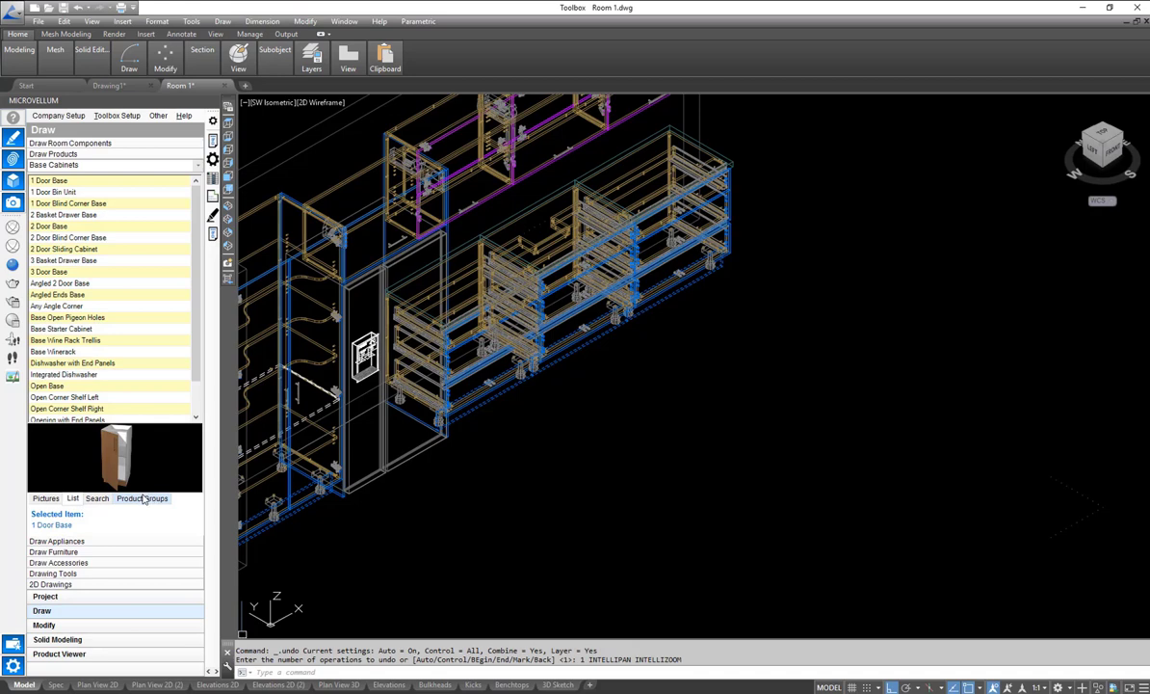
pyautogui.click(143, 498)
pyautogui.click(67, 169)
pyautogui.rightClick(68, 170)
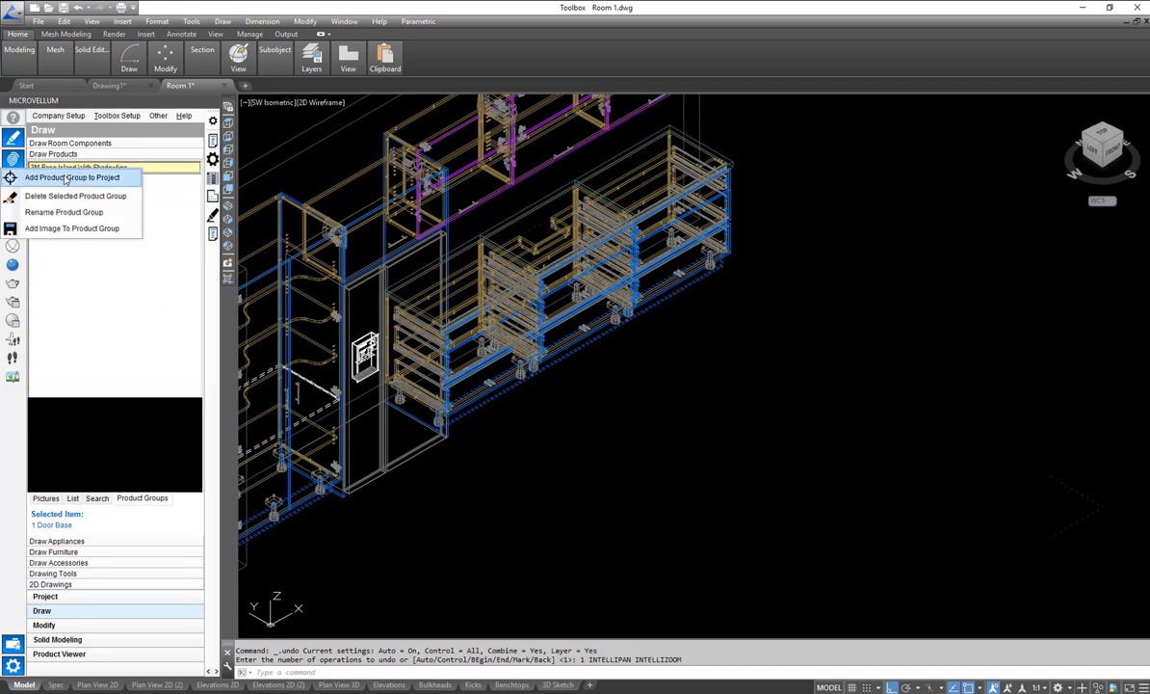
pyautogui.click(98, 178)
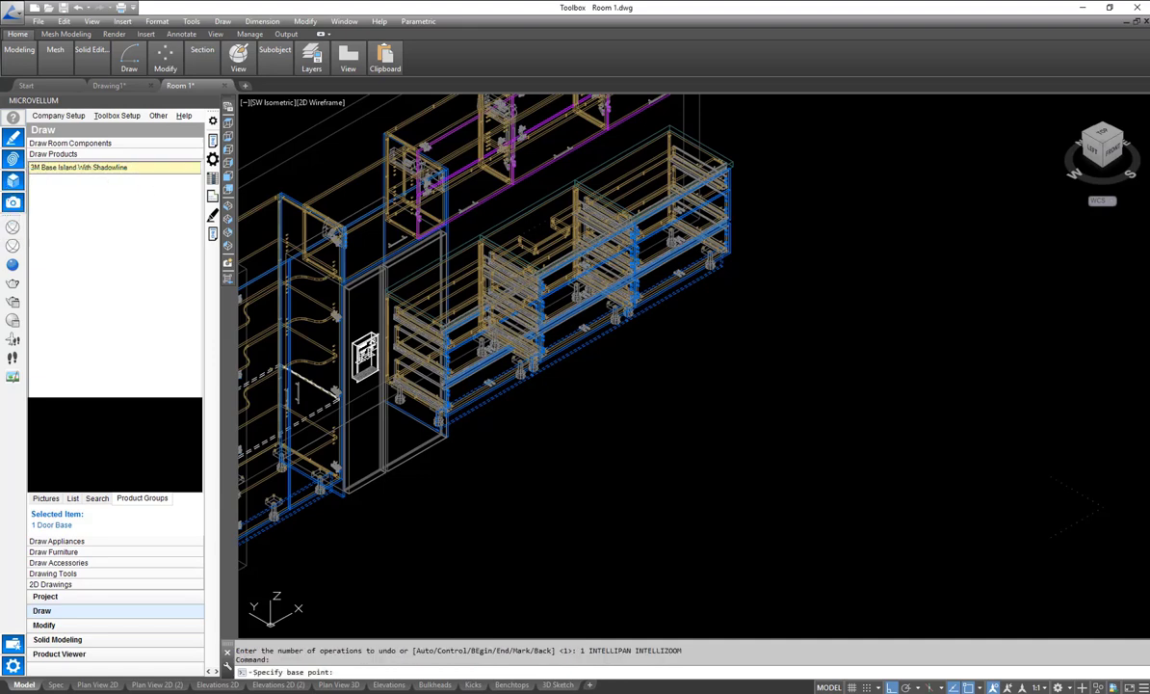
pyautogui.click(860, 313)
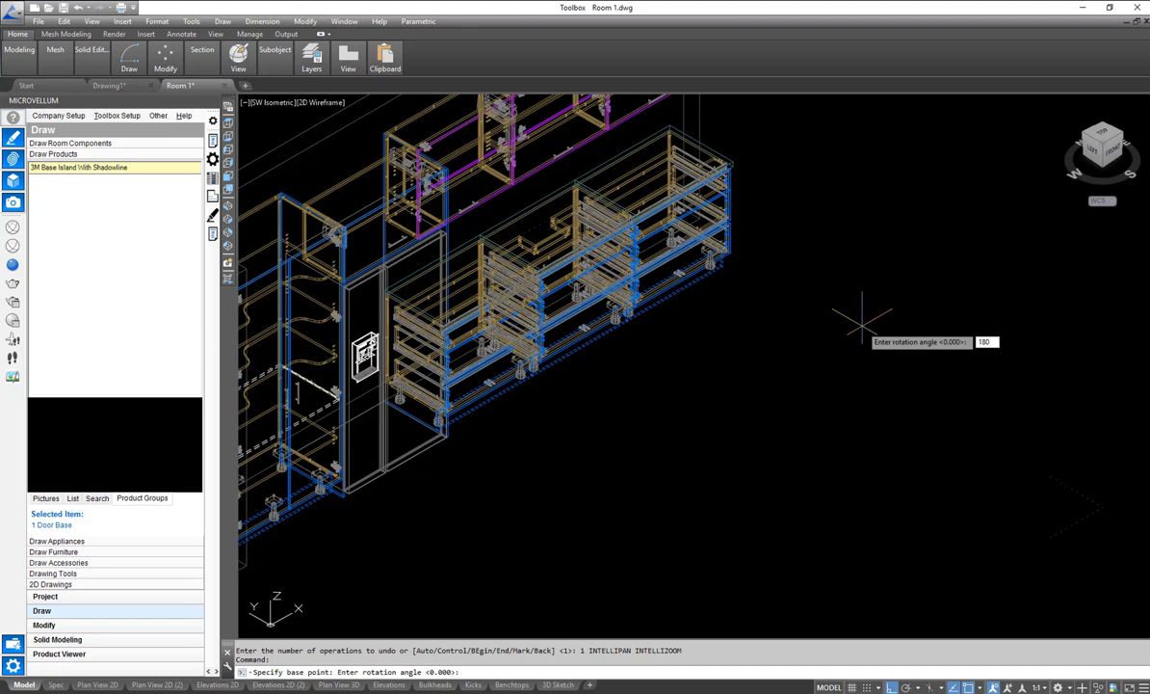
pyautogui.press('Return')
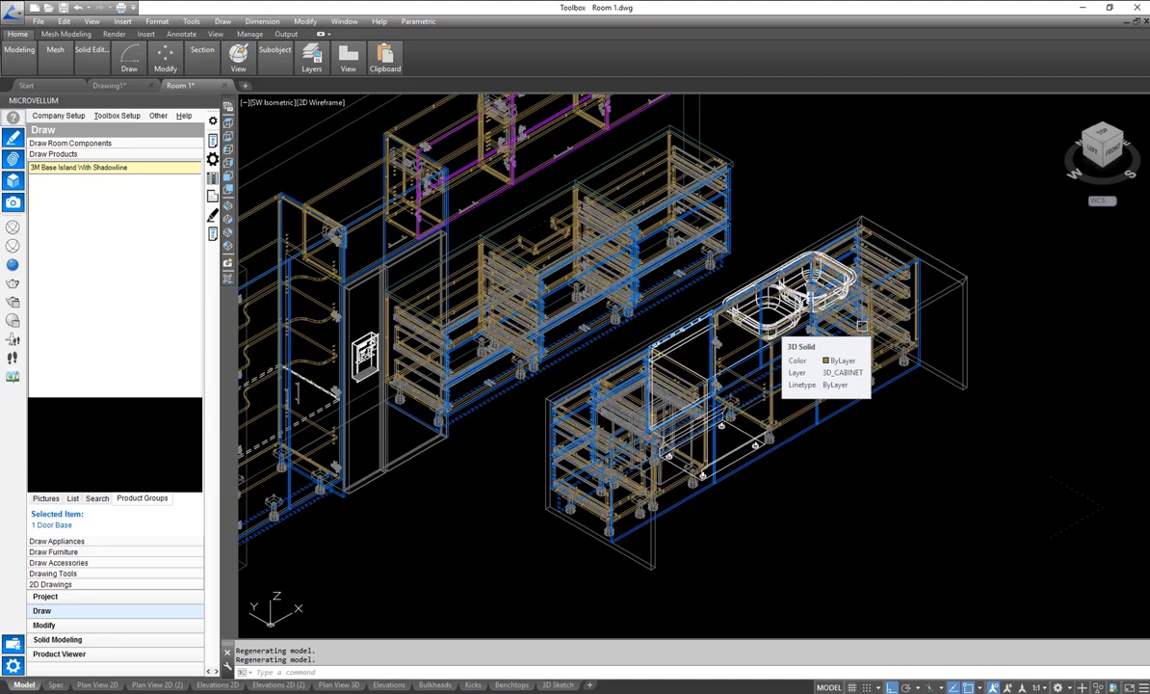
# - Examine the wood grain on the upper cabinet fronts and the shadow lines of the drawer bases in the Realistic visual style
pyautogui.moveTo(978, 227); pyautogui.dragTo(947, 297, button='middle')
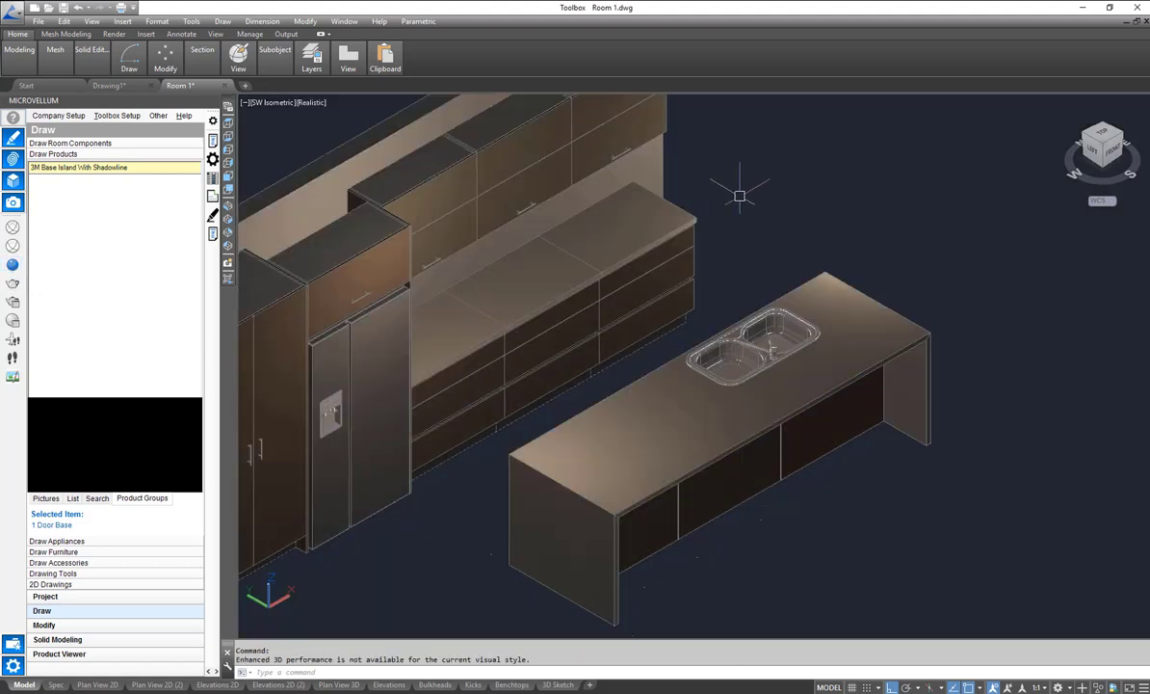
pyautogui.moveTo(748, 199); pyautogui.dragTo(796, 290, button='middle')
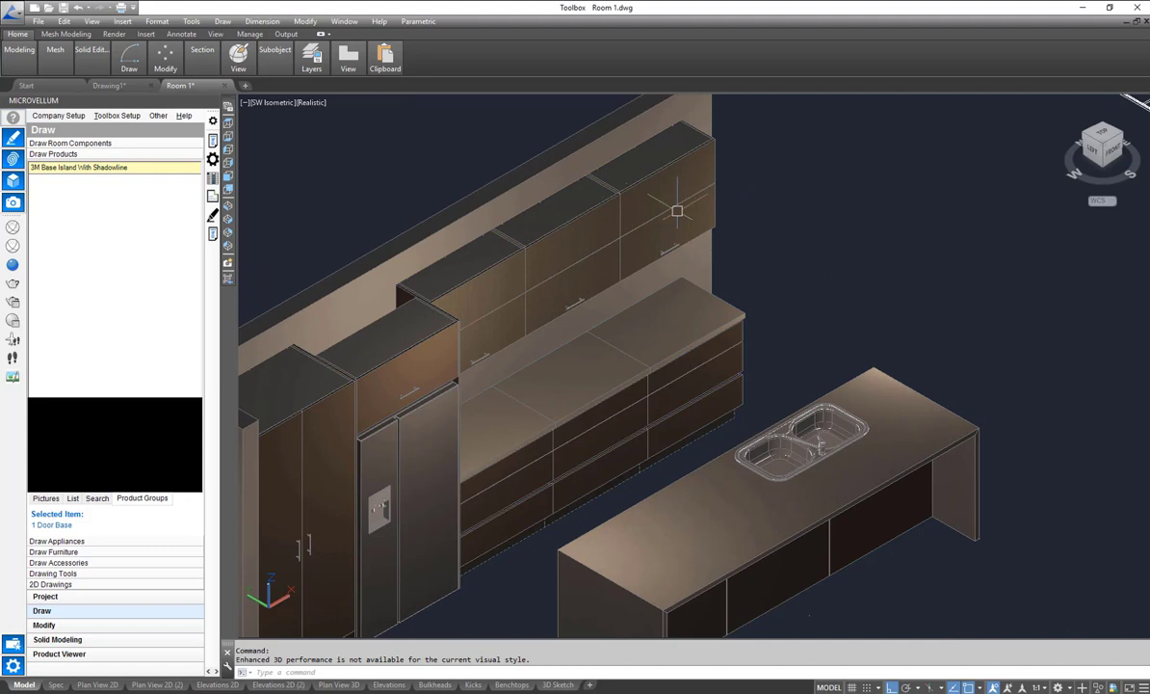
pyautogui.scroll(3, 710, 159)
pyautogui.scroll(3, 744, 301)
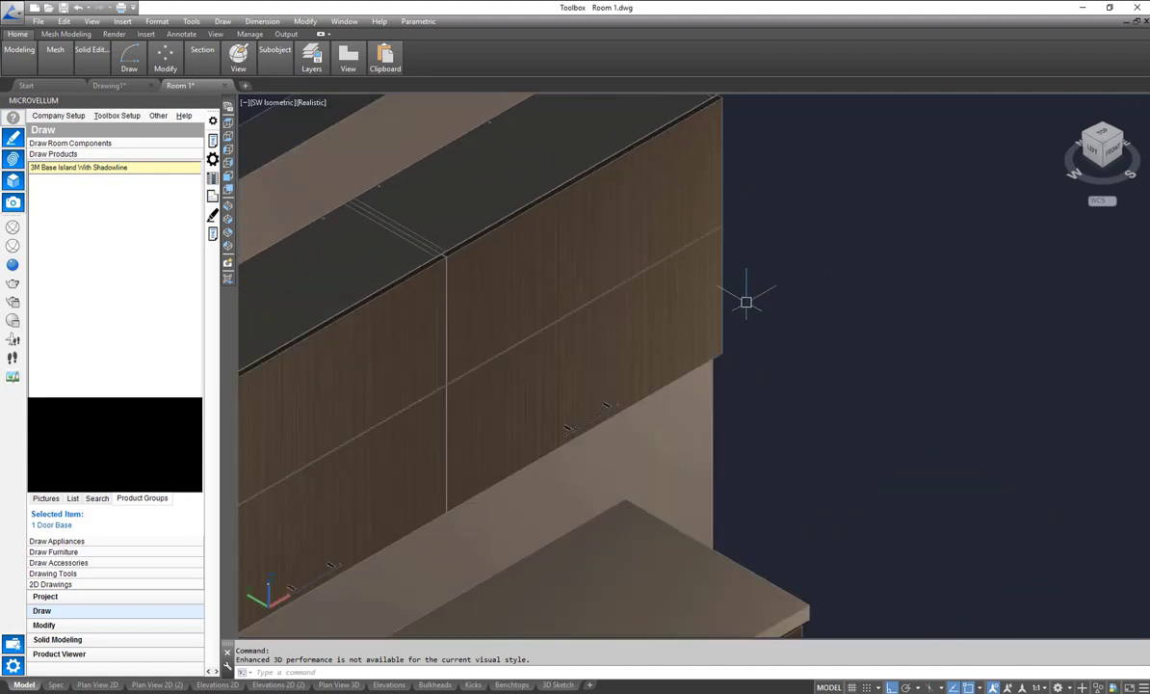
pyautogui.scroll(-2, 746, 246)
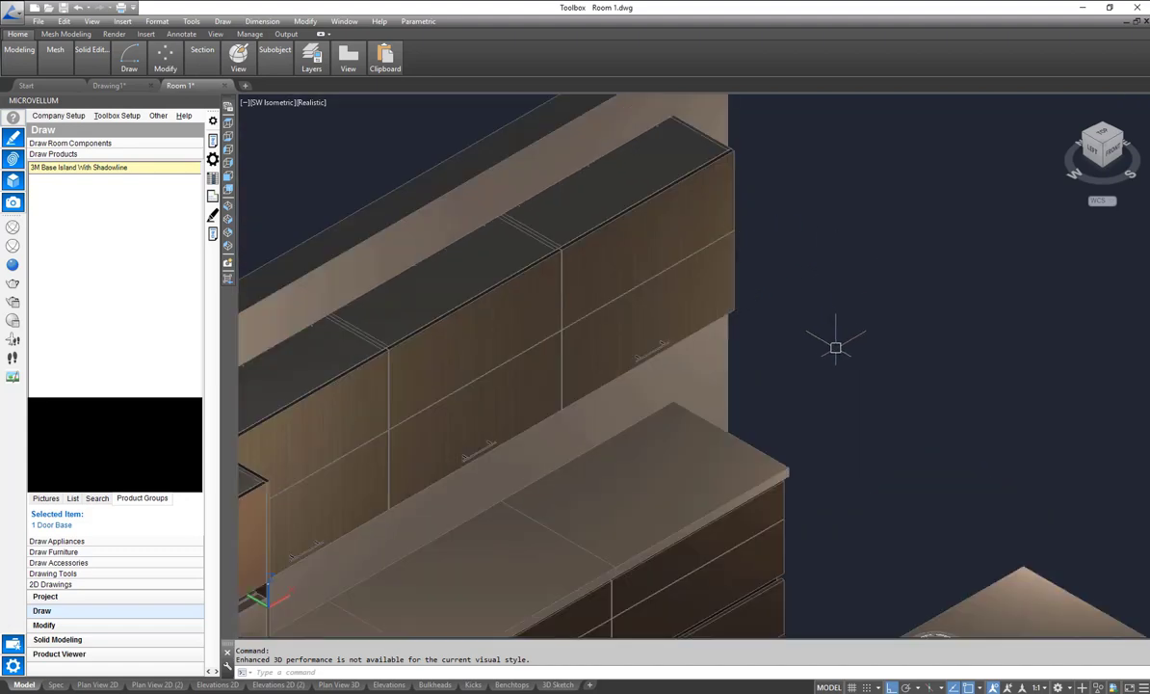
pyautogui.keyDown('shift'); pyautogui.moveTo(868, 475); pyautogui.dragTo(649, 464, button='middle'); pyautogui.keyUp('shift')
pyautogui.scroll(-5, 649, 465)
pyautogui.scroll(5, 630, 566)
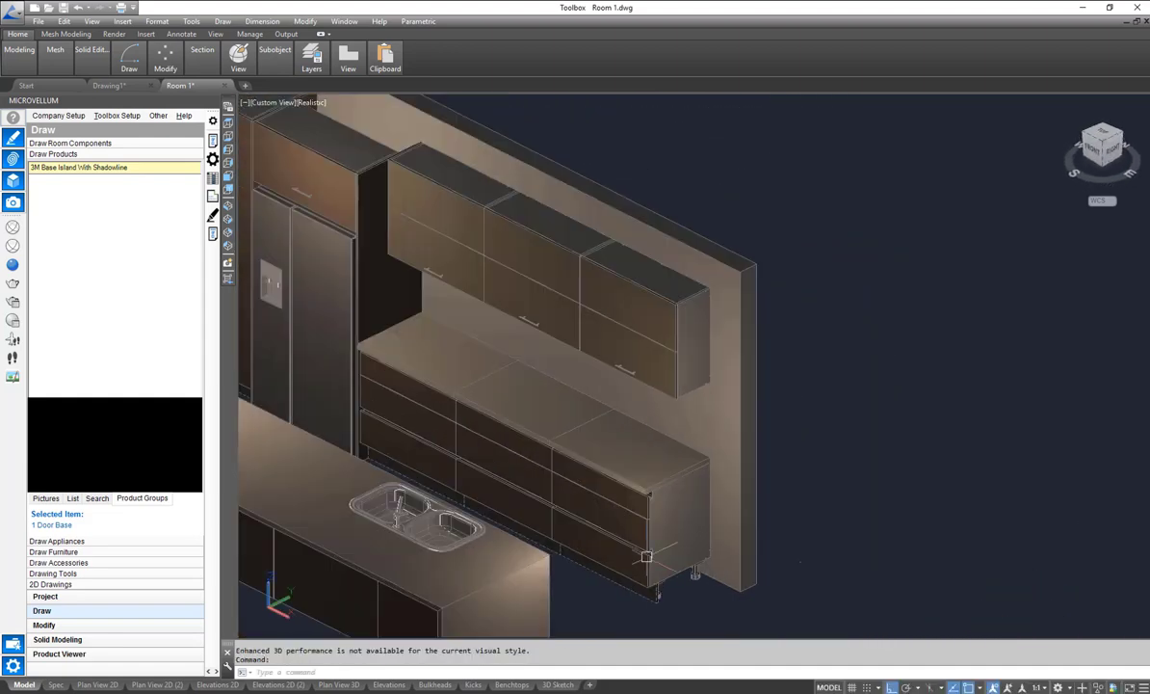
pyautogui.scroll(3, 650, 458)
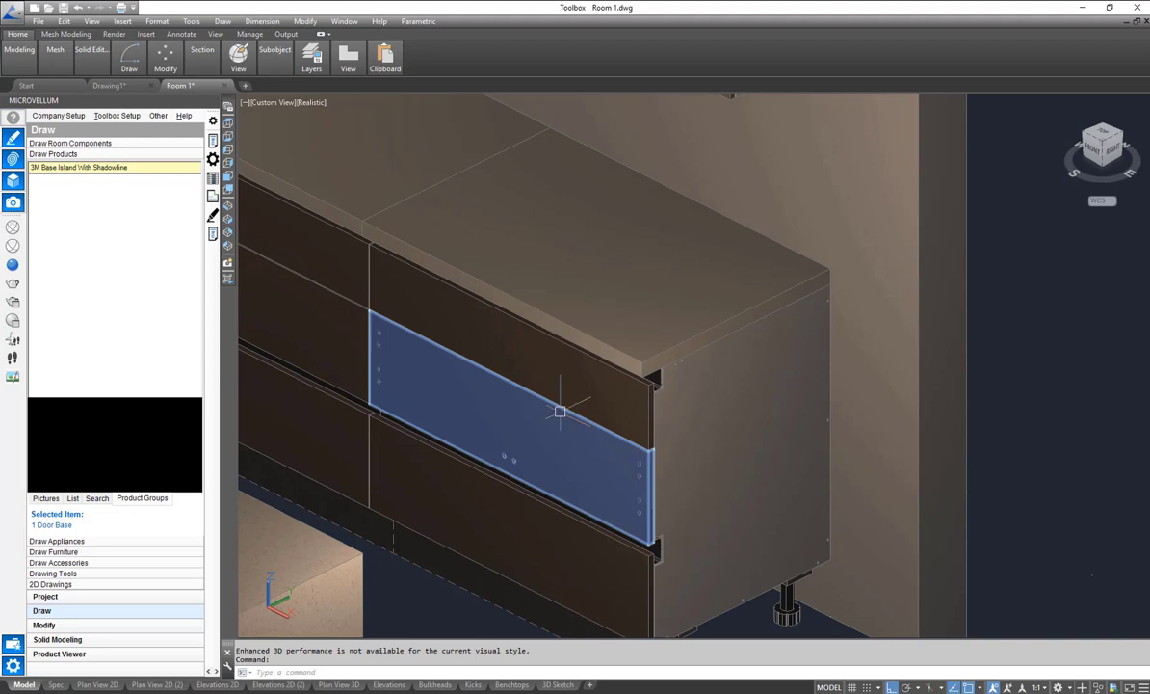
pyautogui.scroll(-3, 507, 400)
# - Inspect the island's drawer and door fronts, its sink and its end panel on the side facing the back wall
pyautogui.keyDown('shift'); pyautogui.moveTo(488, 561); pyautogui.dragTo(360, 572, button='middle'); pyautogui.keyUp('shift')
pyautogui.moveTo(300, 334); pyautogui.dragTo(632, 379, button='middle')
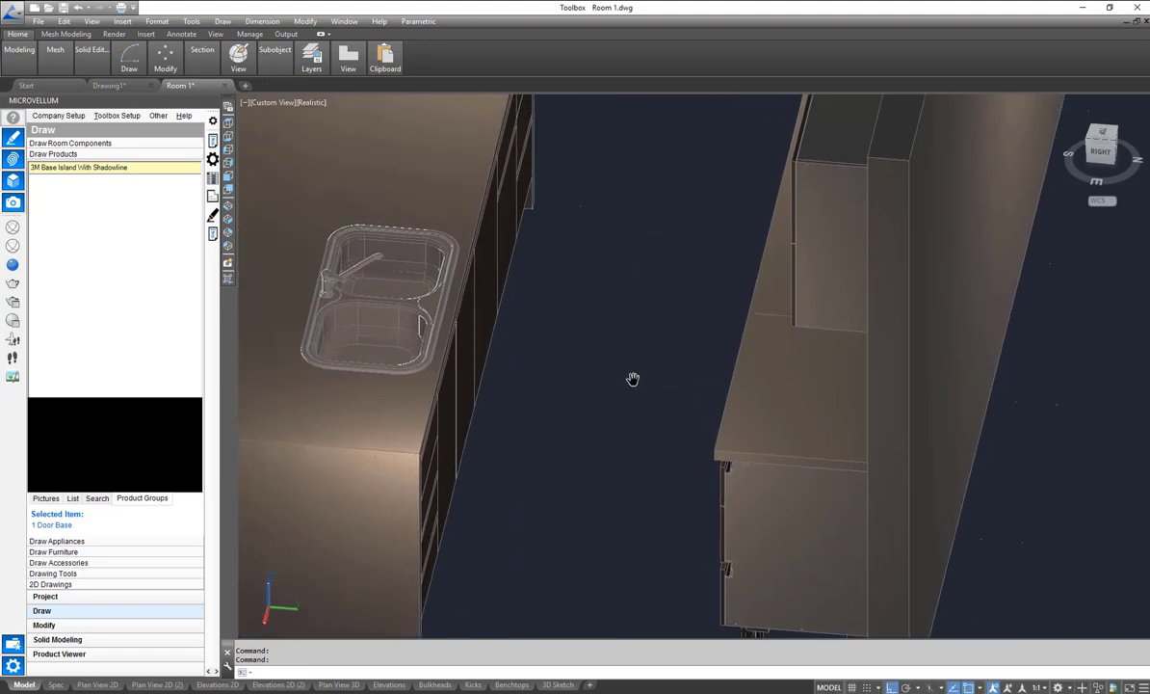
pyautogui.keyDown('shift'); pyautogui.moveTo(563, 462); pyautogui.dragTo(532, 442, button='middle'); pyautogui.keyUp('shift')
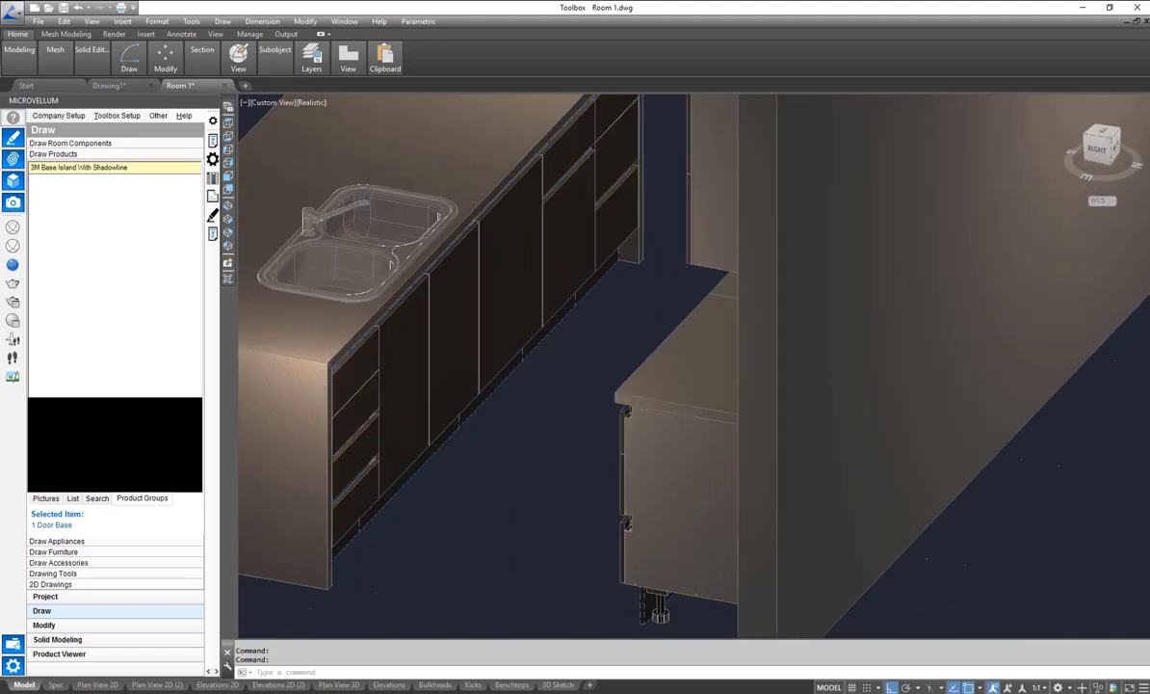
pyautogui.scroll(2, 380, 405)
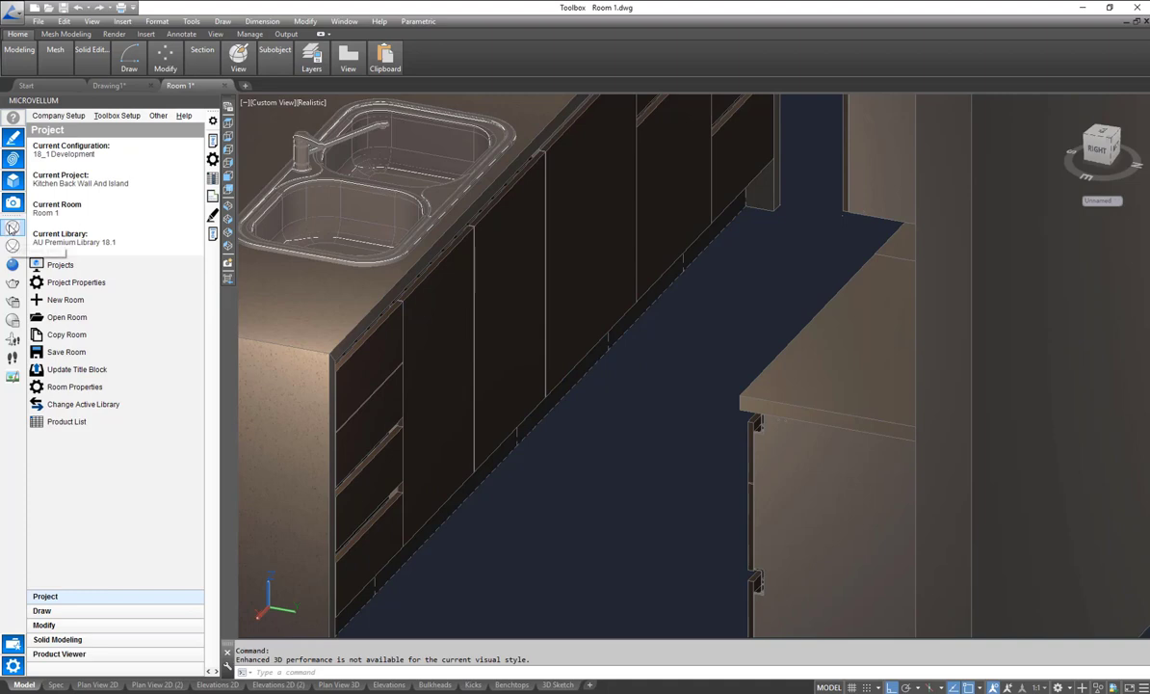
# - Return the model to the 2D Wireframe visual style in top view, showing the back wall and island
pyautogui.click(13, 229)
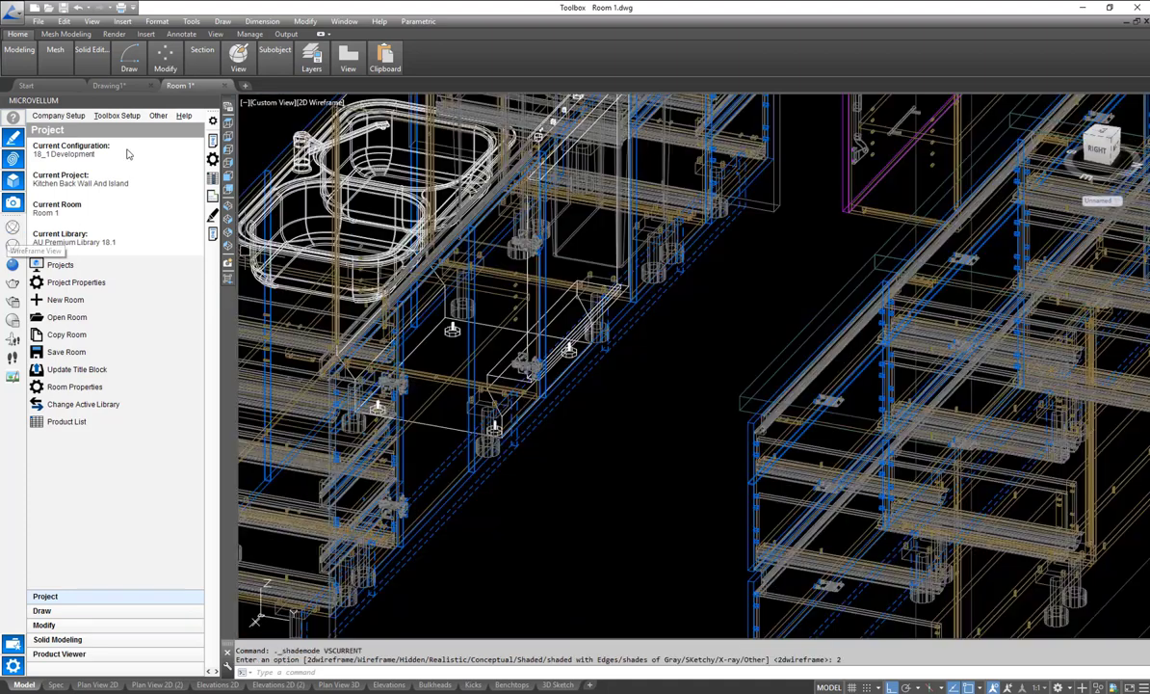
pyautogui.click(228, 134)
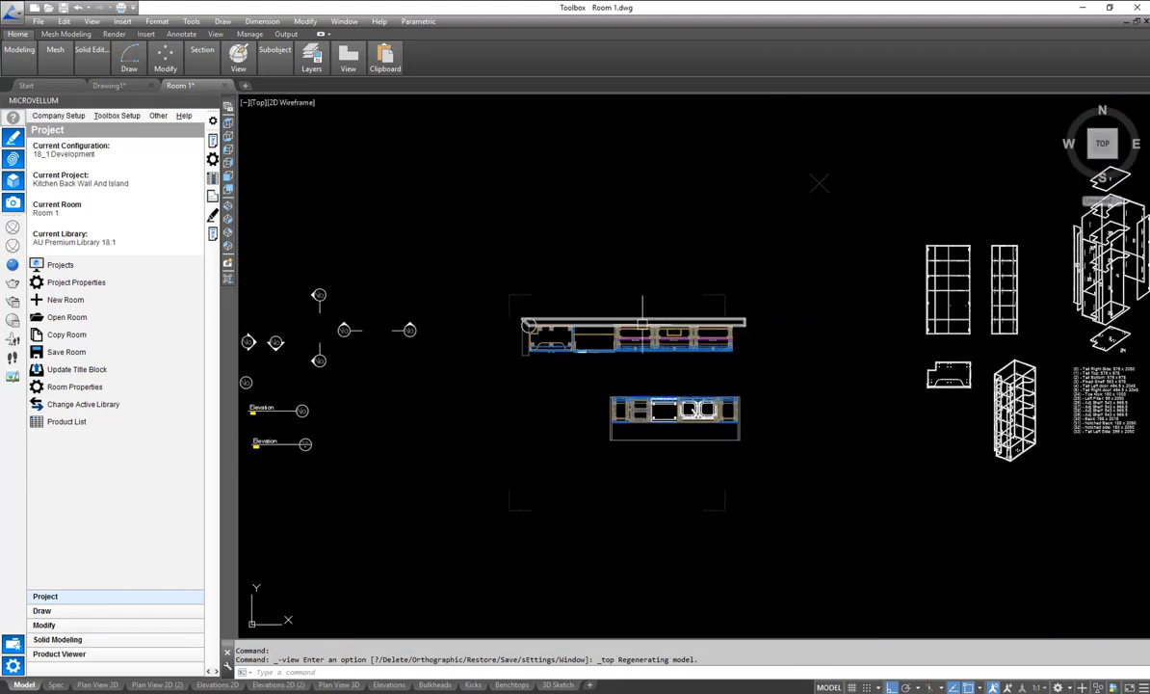
pyautogui.scroll(2, 663, 333)
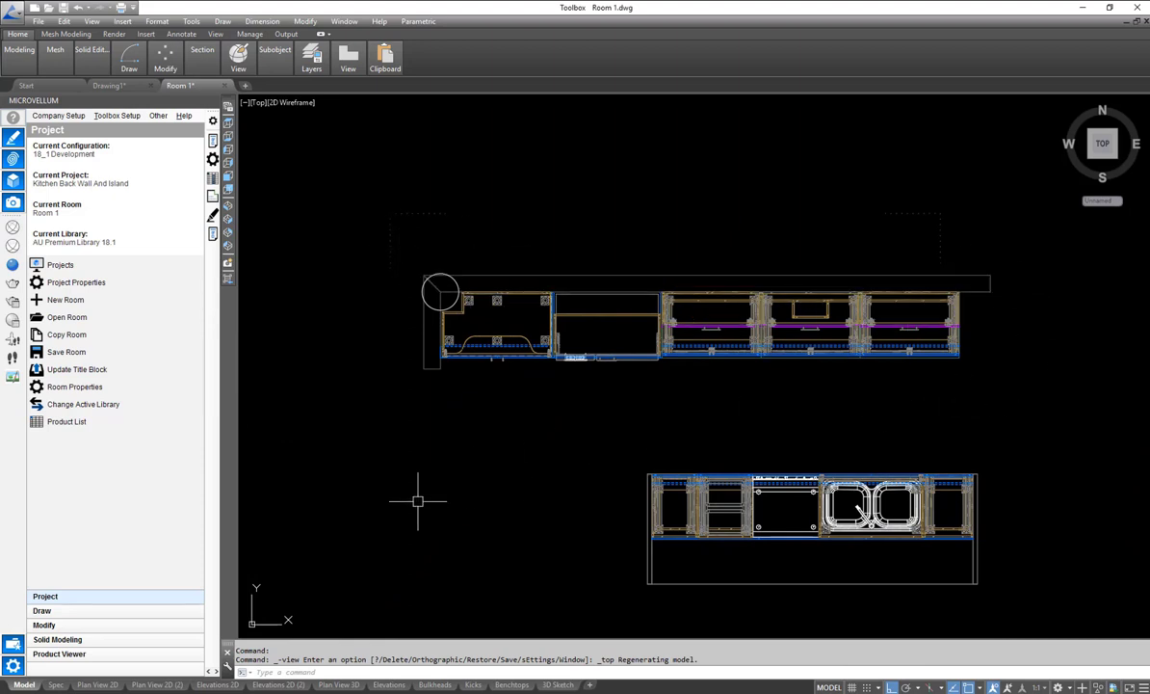
# - Create a base view of the back wall and its cabinets from model space, placed in the upper-left area of the Elevations 2D sheet
pyautogui.click(221, 685)
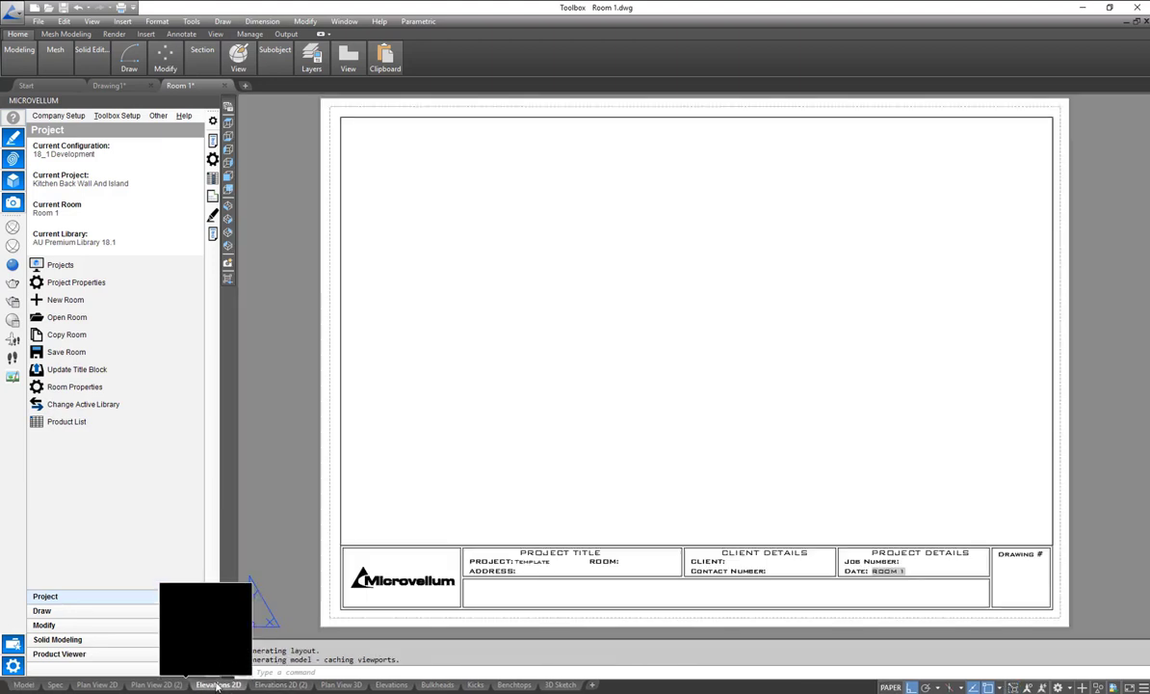
pyautogui.click(24, 684)
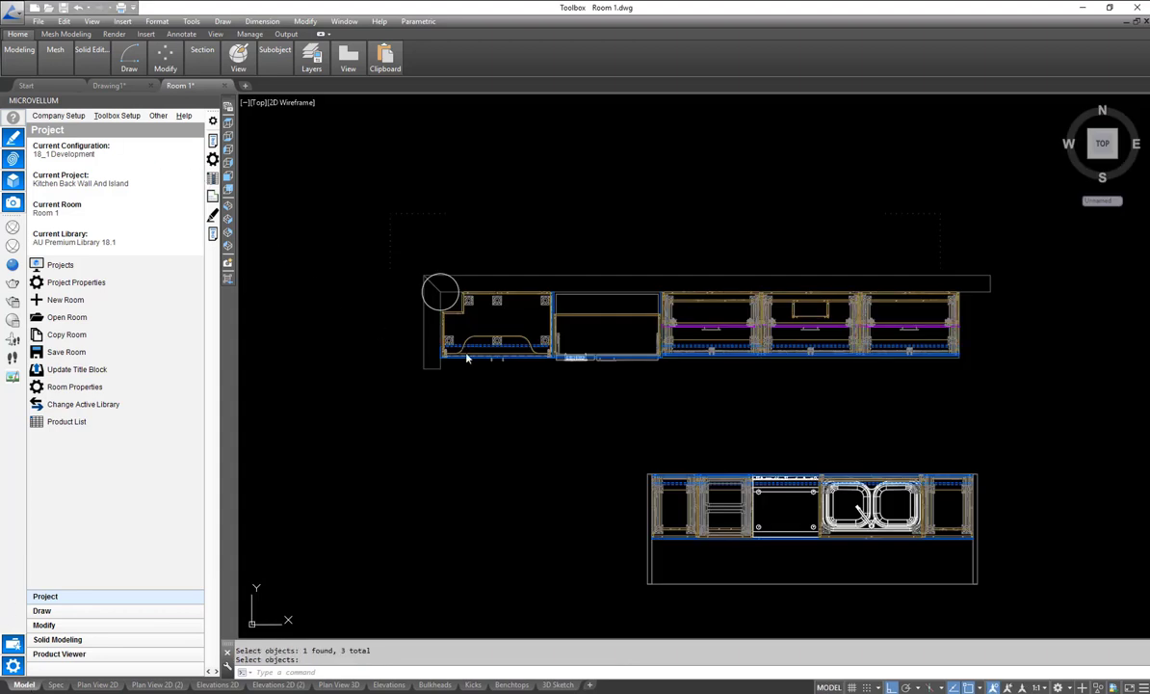
pyautogui.write('viewbase')
pyautogui.press('Return')
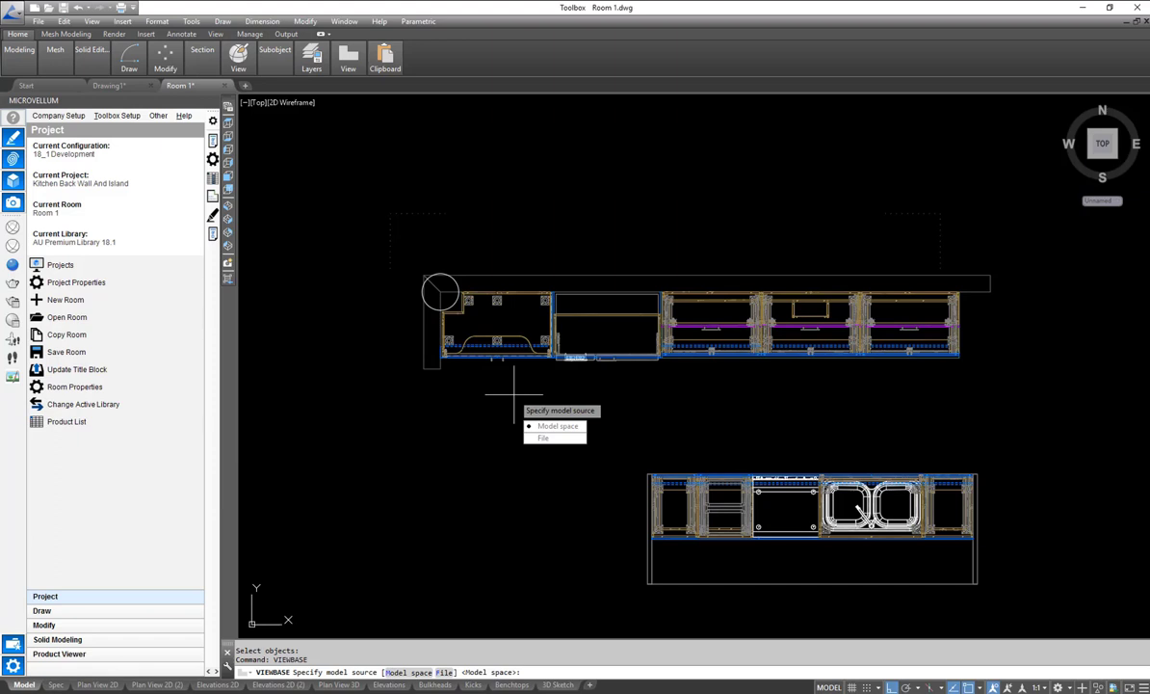
pyautogui.click(564, 425)
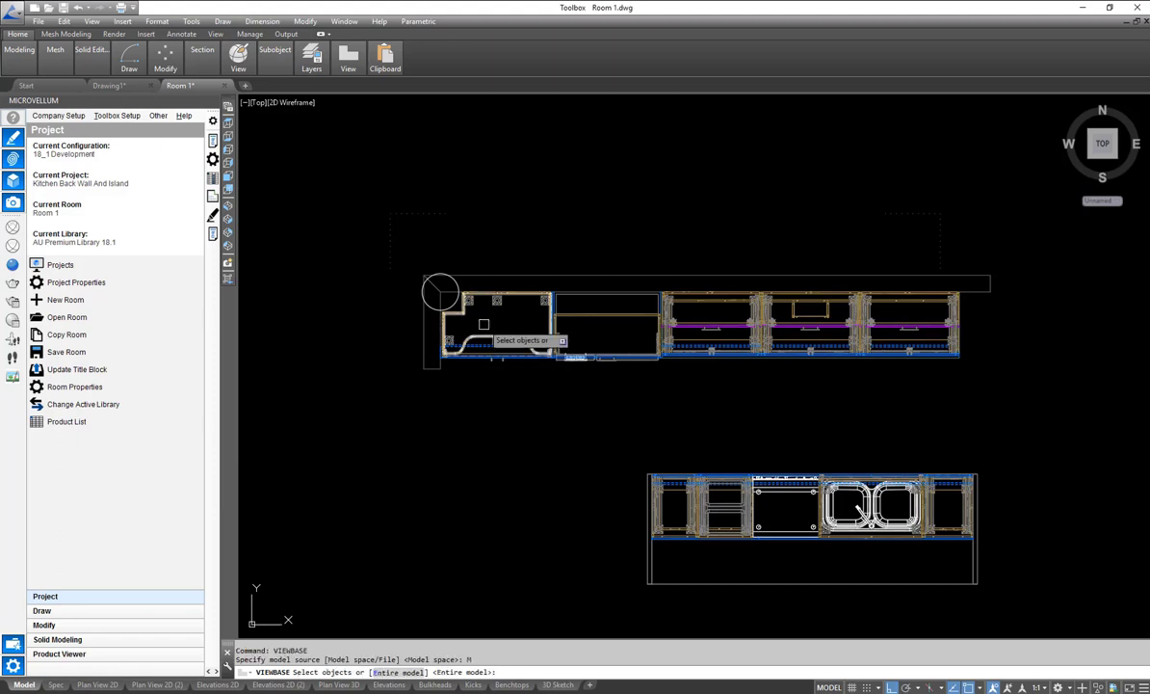
pyautogui.click(412, 235)
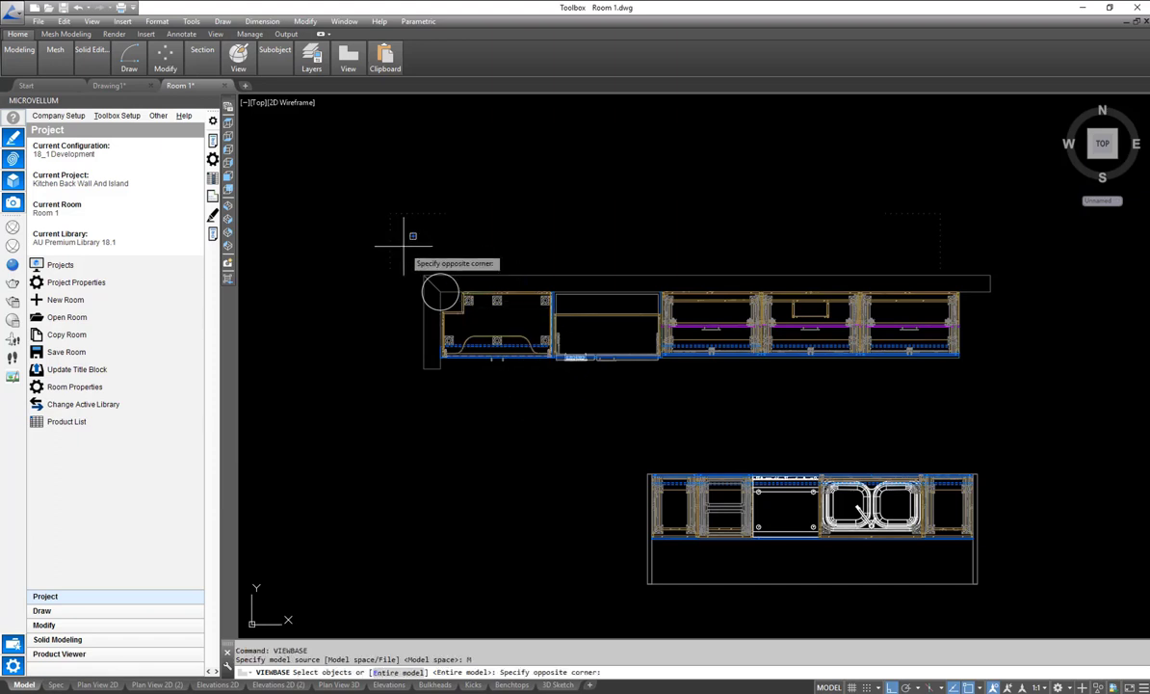
pyautogui.click(1028, 379)
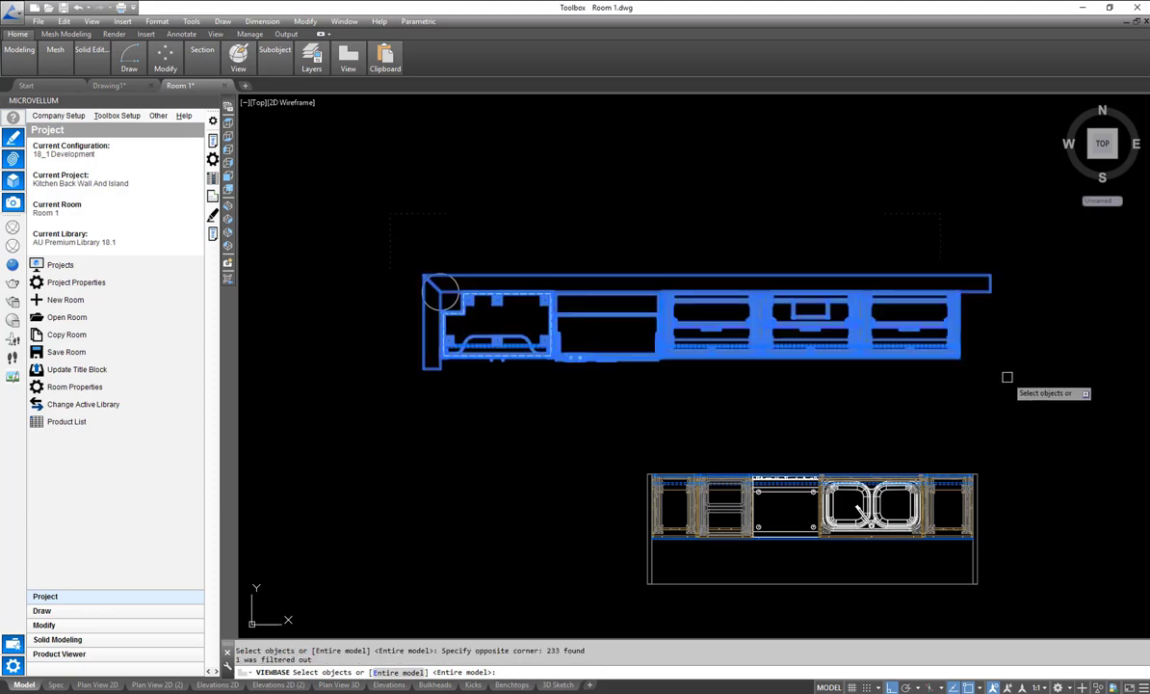
pyautogui.press('Return')
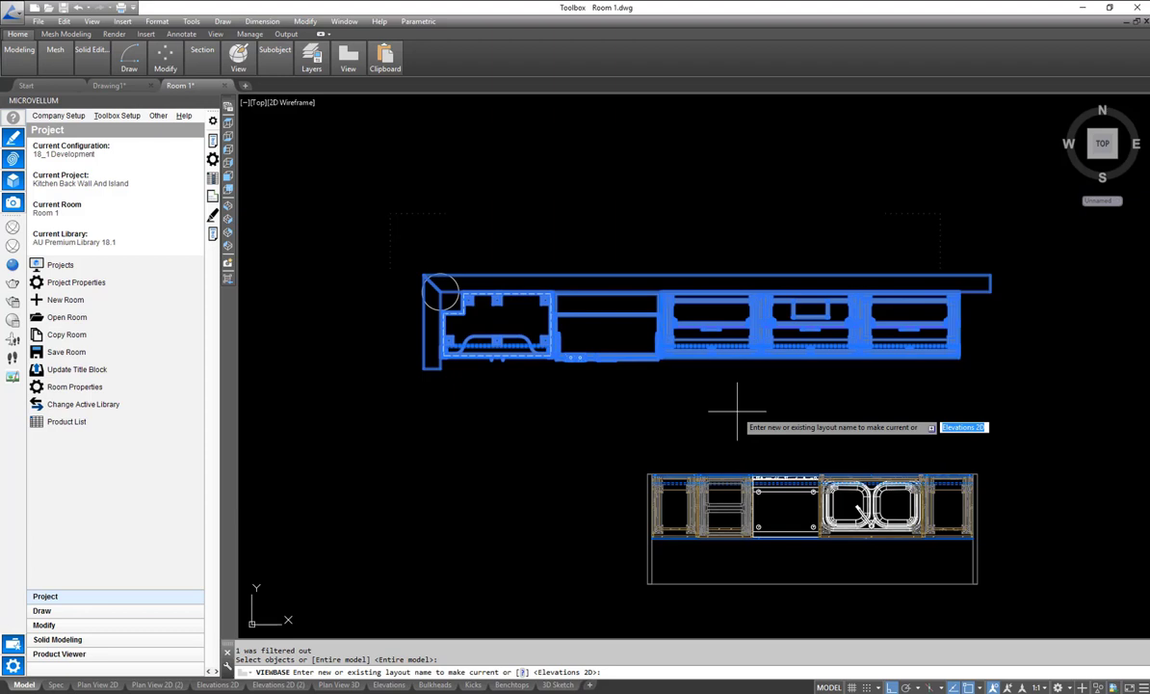
pyautogui.press('Return')
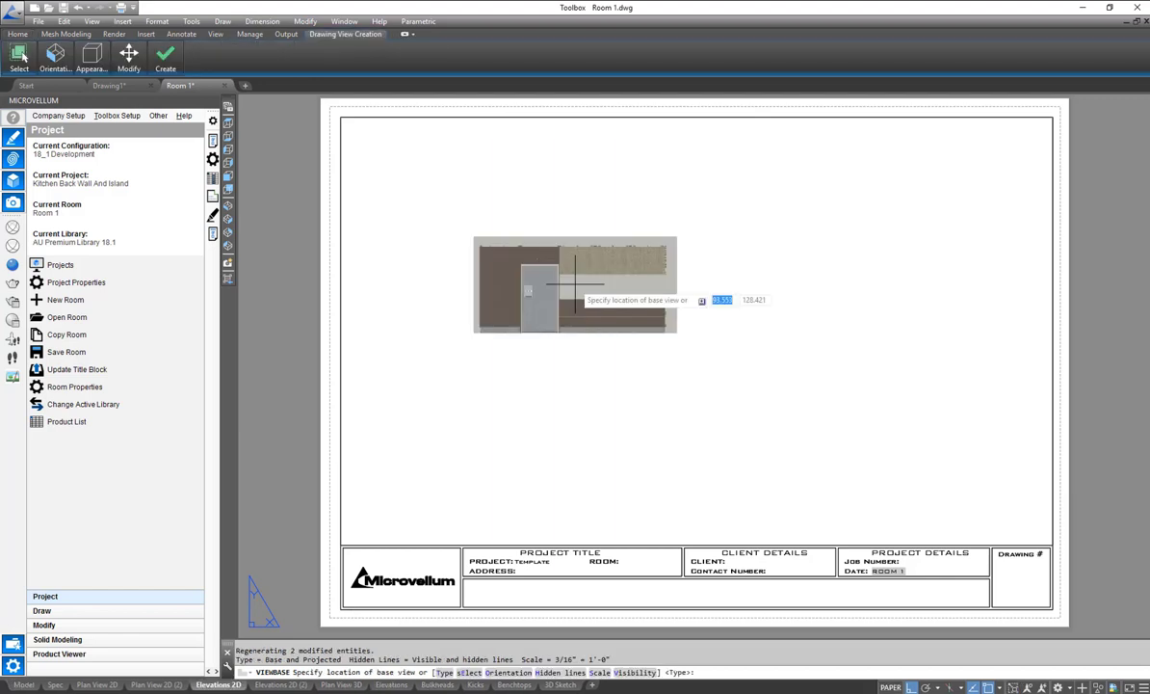
pyautogui.click(516, 232)
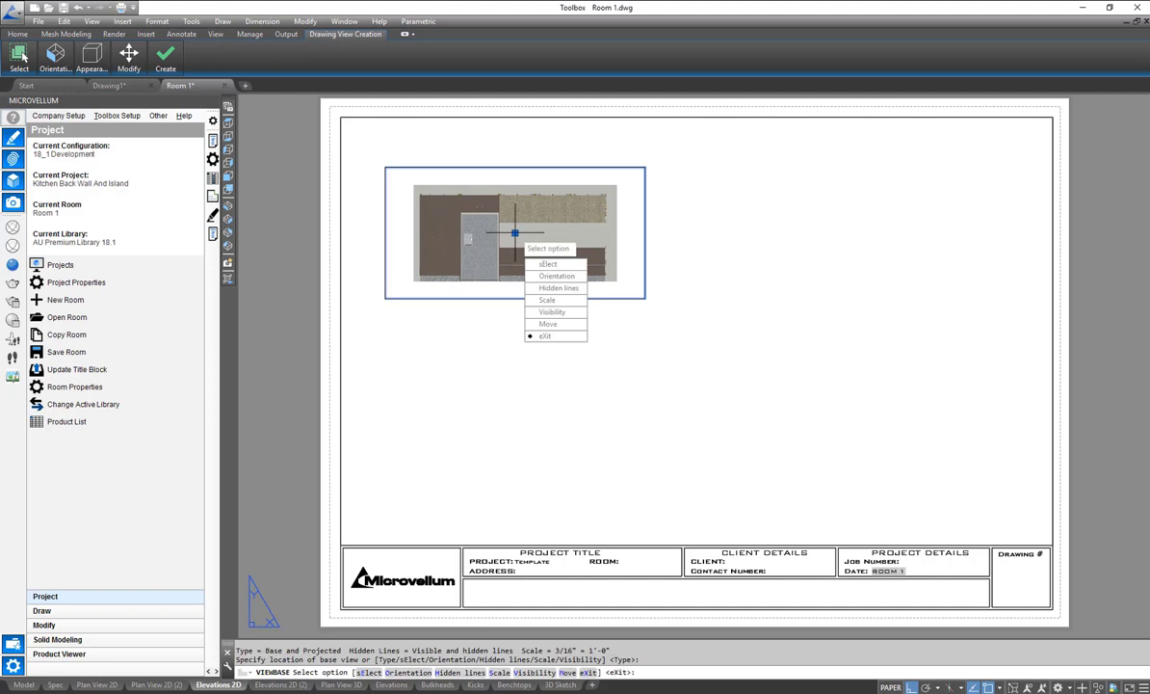
# - Set the back wall base view's scale to 1:40
pyautogui.press('Down')
pyautogui.press('Down')
pyautogui.press('Down')
pyautogui.press('Down')
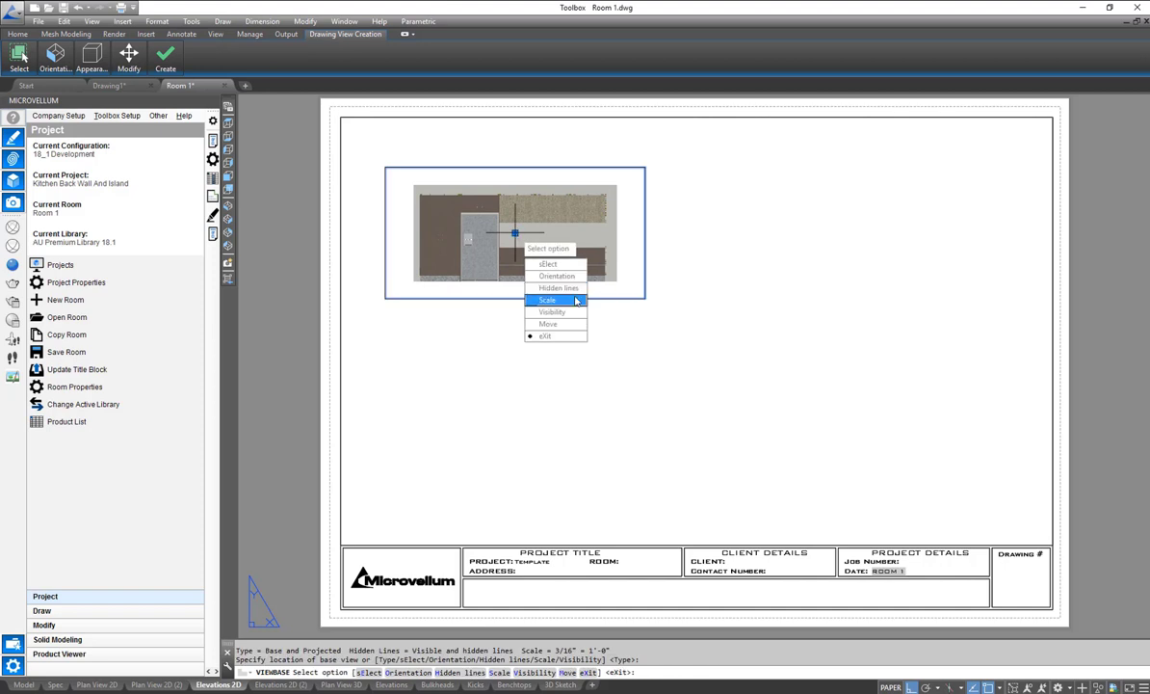
pyautogui.press('Return')
pyautogui.write('1:40')
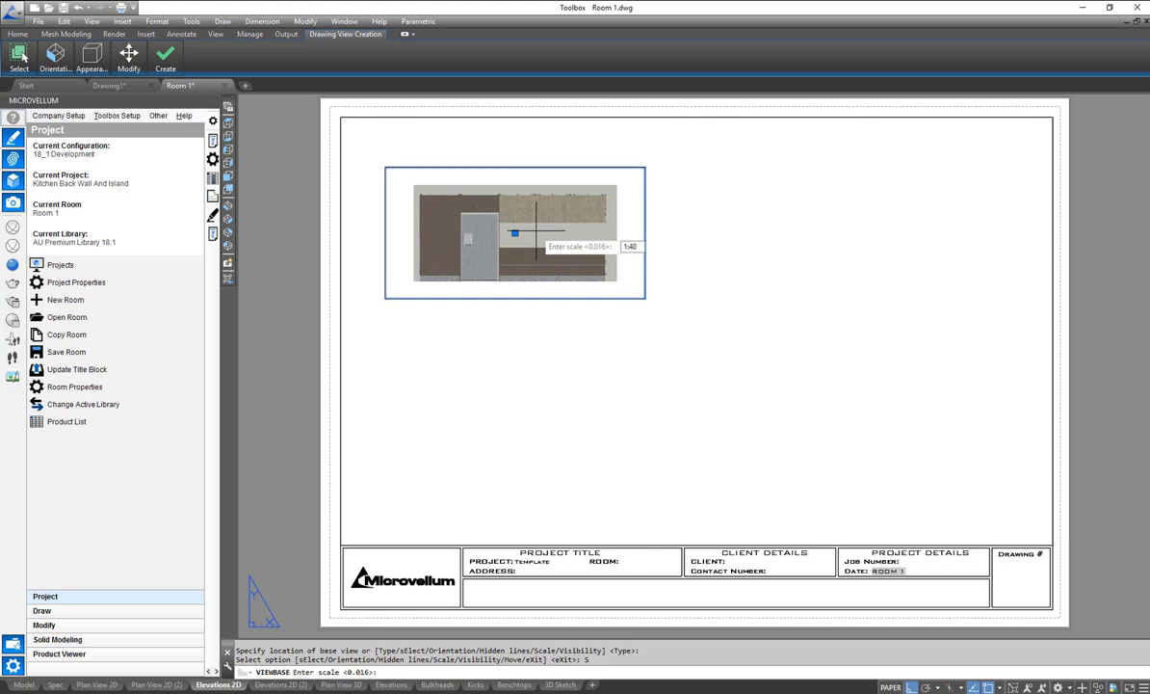
pyautogui.press('Return')
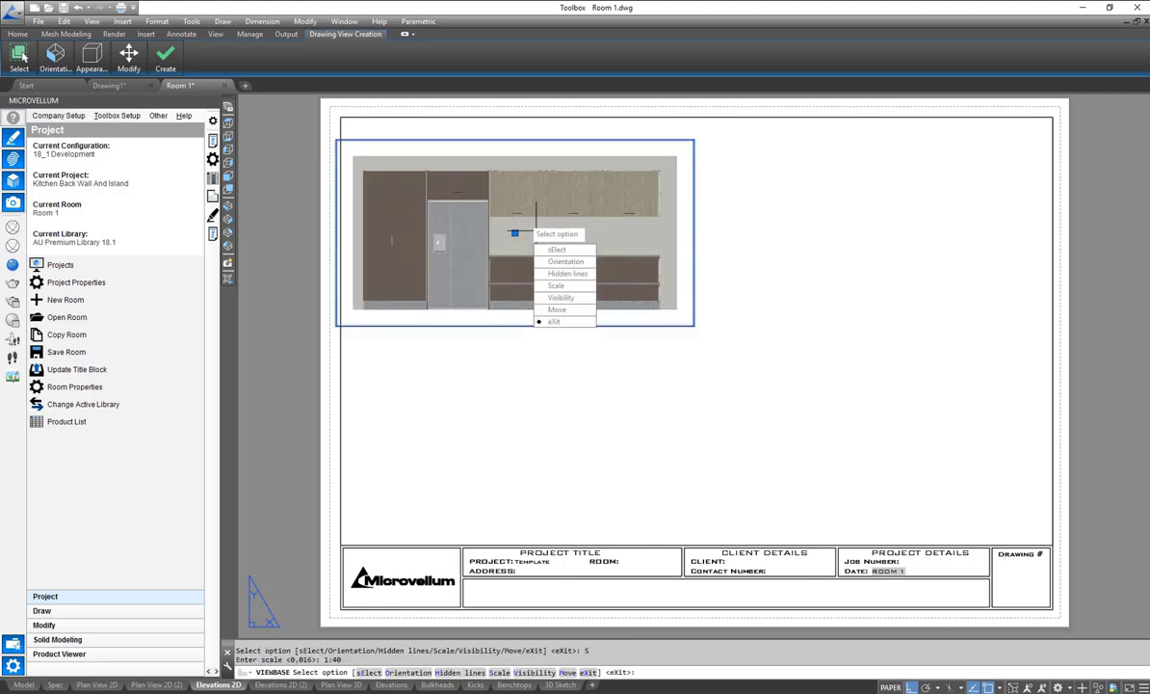
# - Set the base view's hidden-line style to Visible lines and finish its view options
pyautogui.click(569, 275)
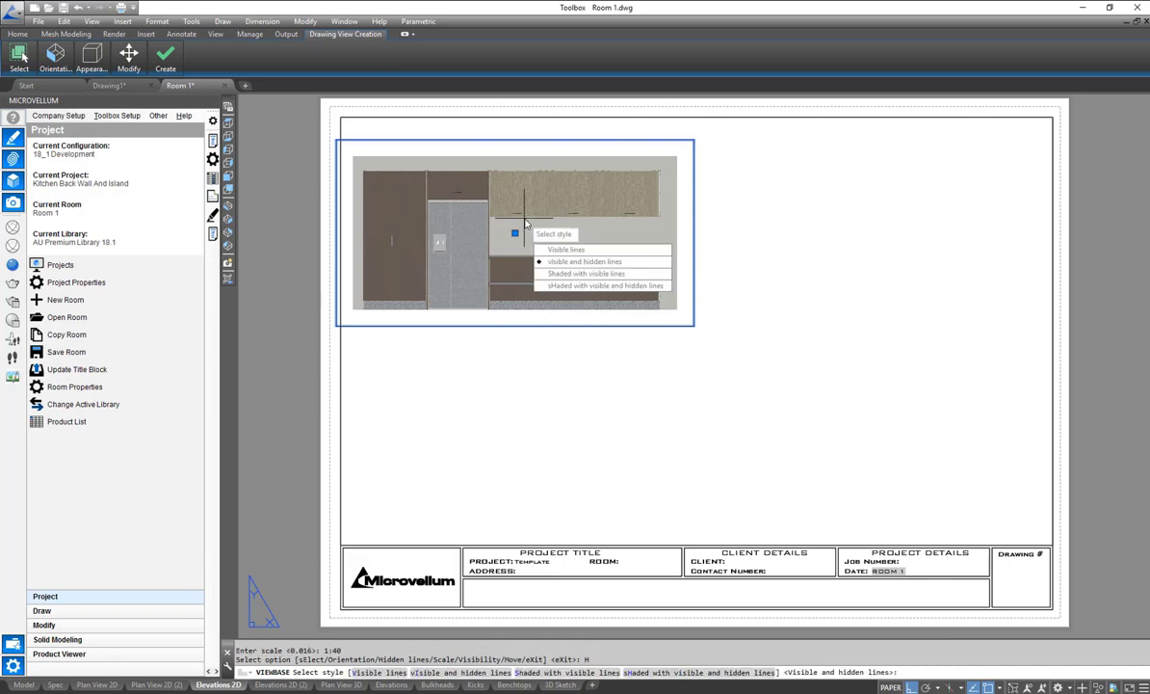
pyautogui.click(569, 251)
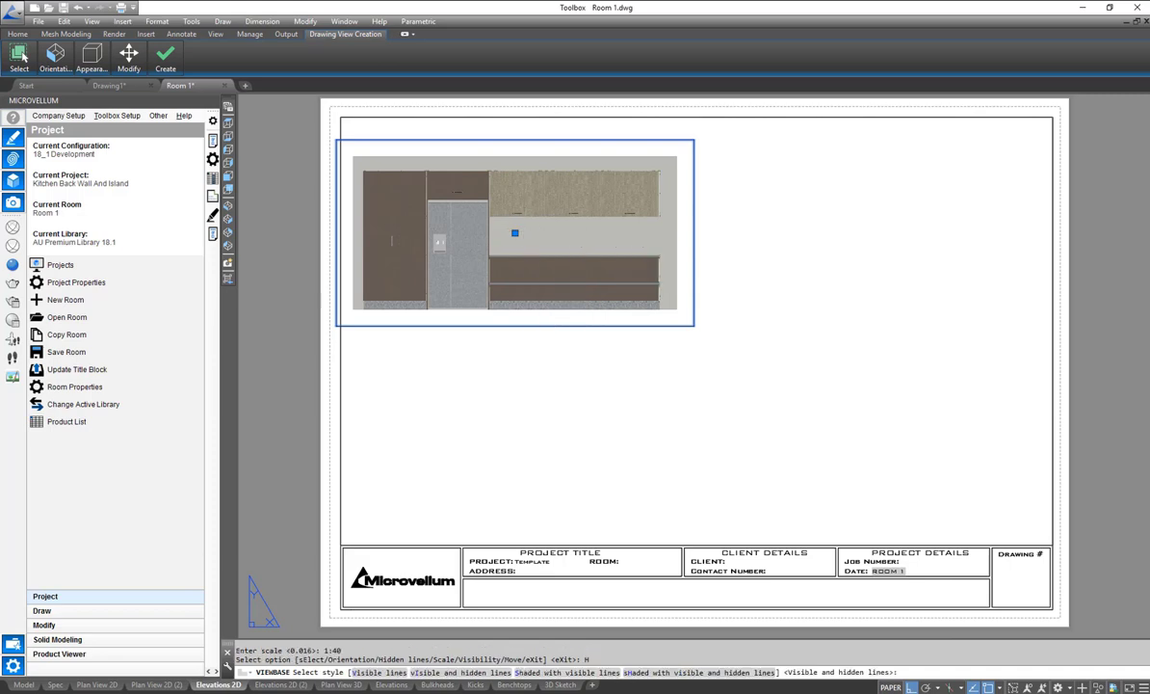
pyautogui.click(638, 326)
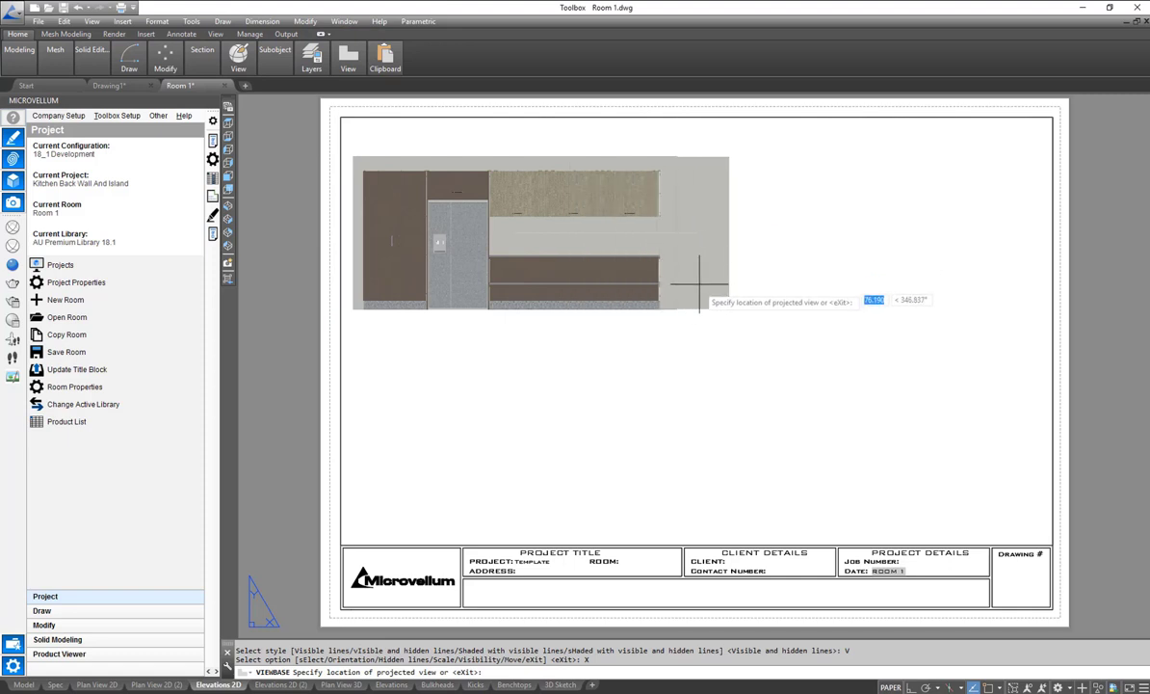
# - Project a plan view below the front elevation and an isometric view at the sheet's lower right, and finish the view set
pyautogui.click(677, 427)
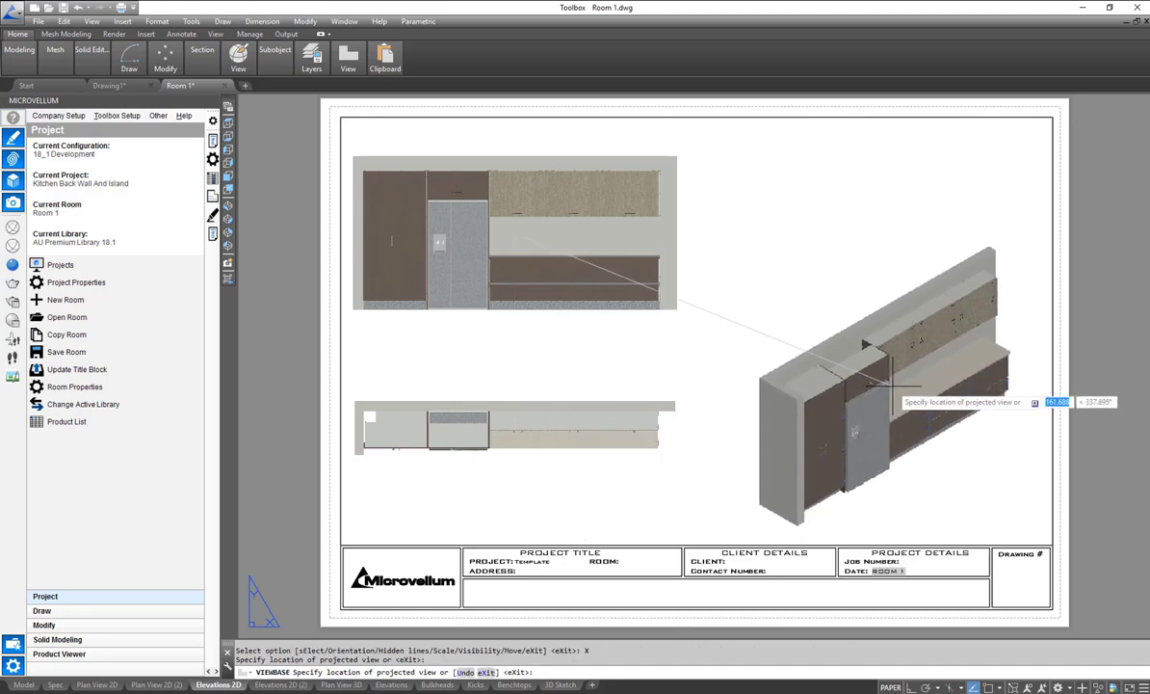
pyautogui.click(888, 385)
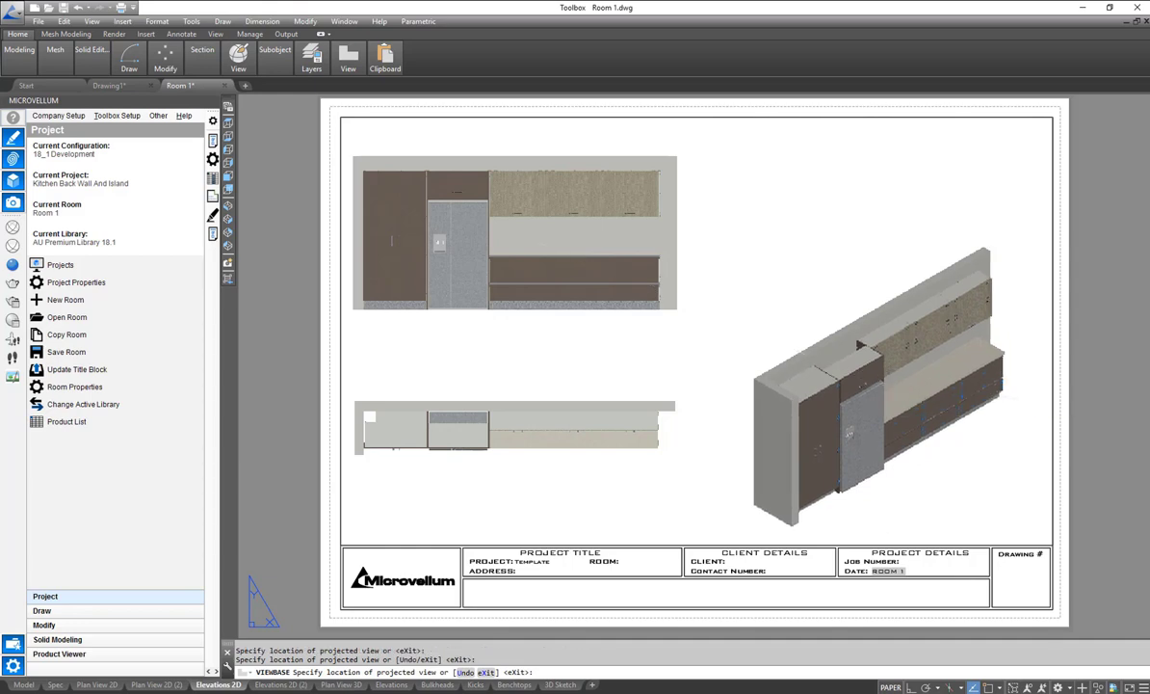
pyautogui.press('Return')
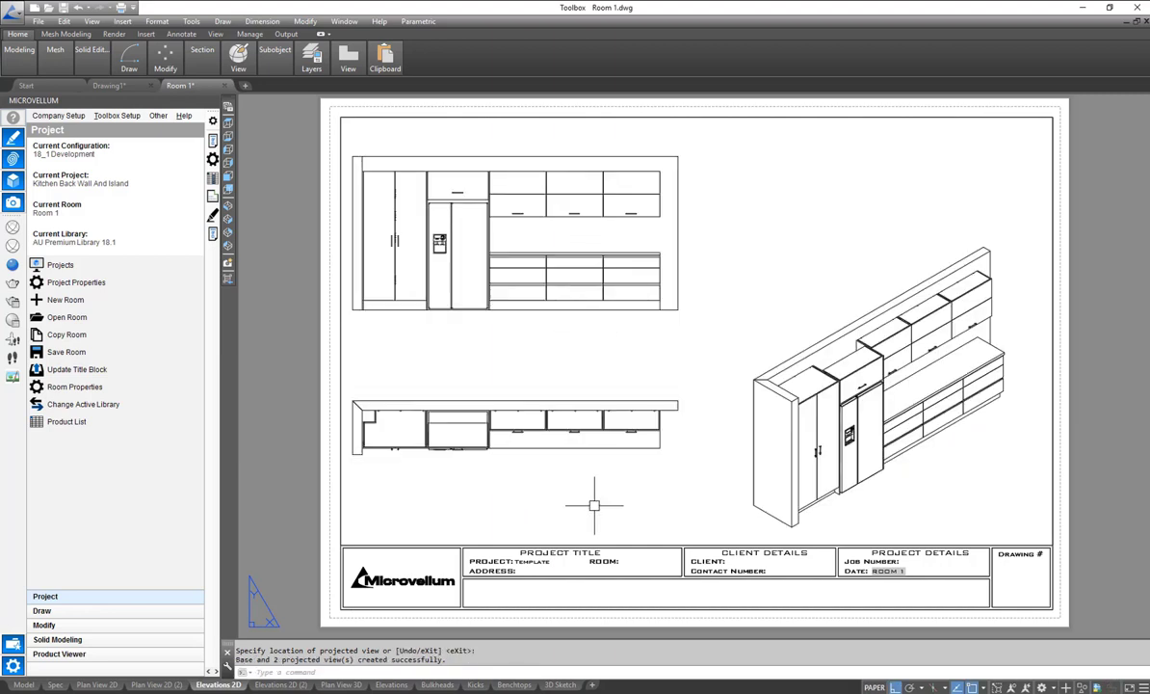
# - Create a vertical full-height section through the upper cabinets and drawer bases beside the refrigerator, placing the section view beside the front elevation
pyautogui.click(510, 193)
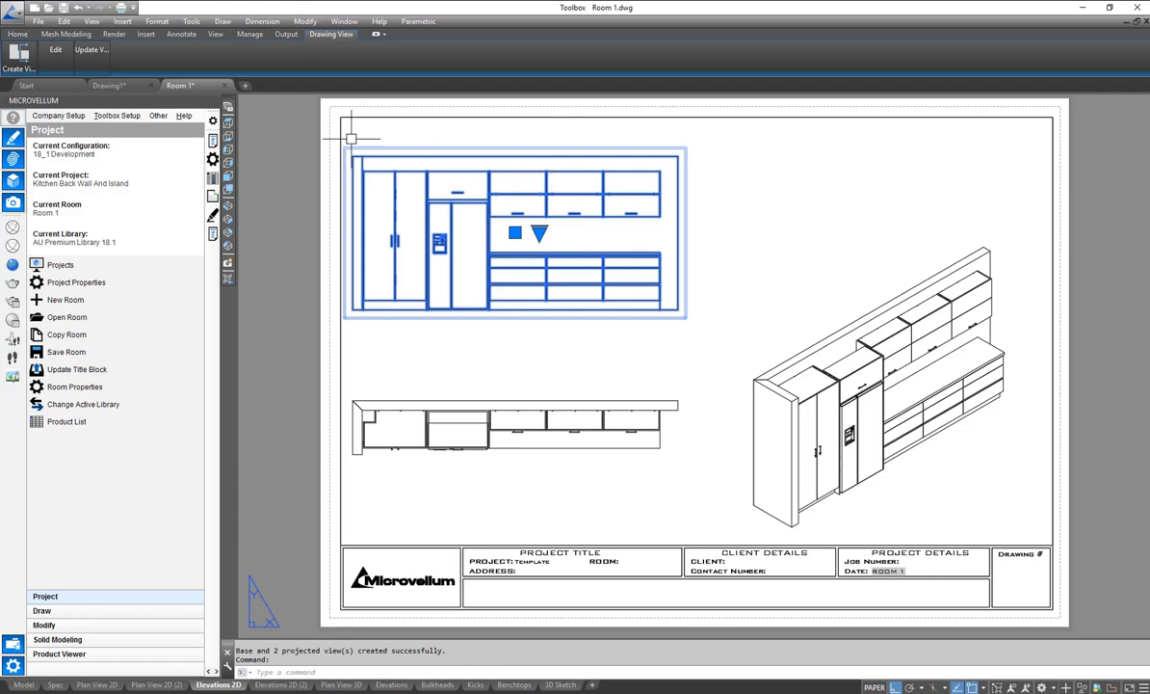
pyautogui.click(14, 60)
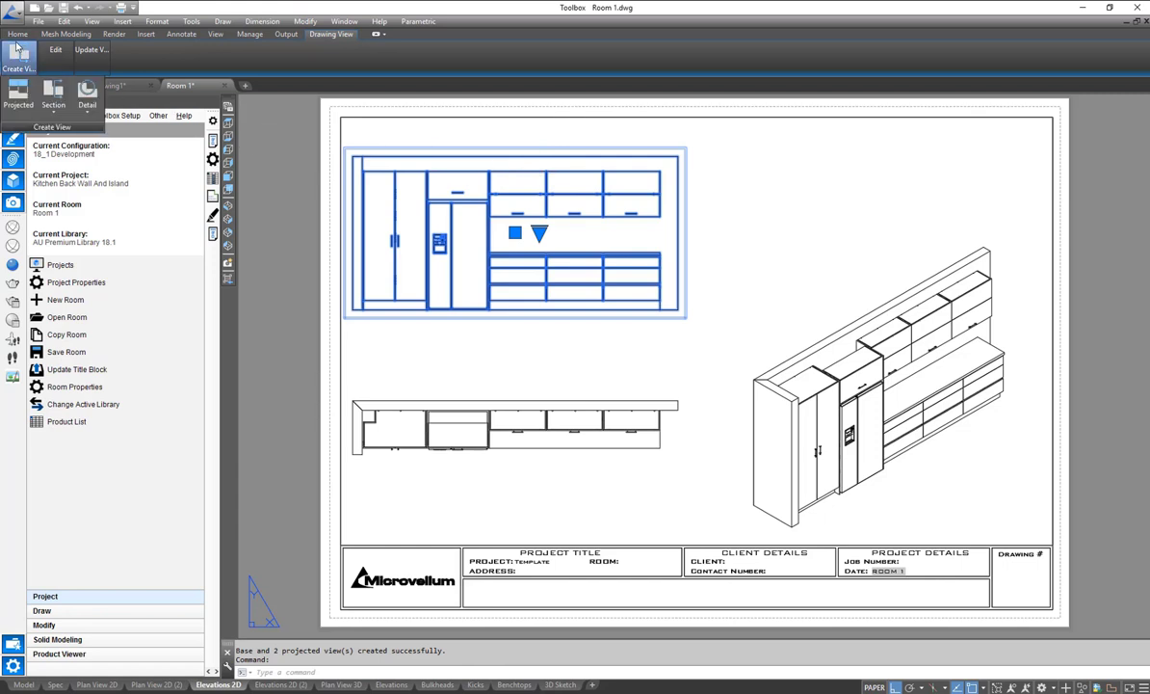
pyautogui.click(53, 89)
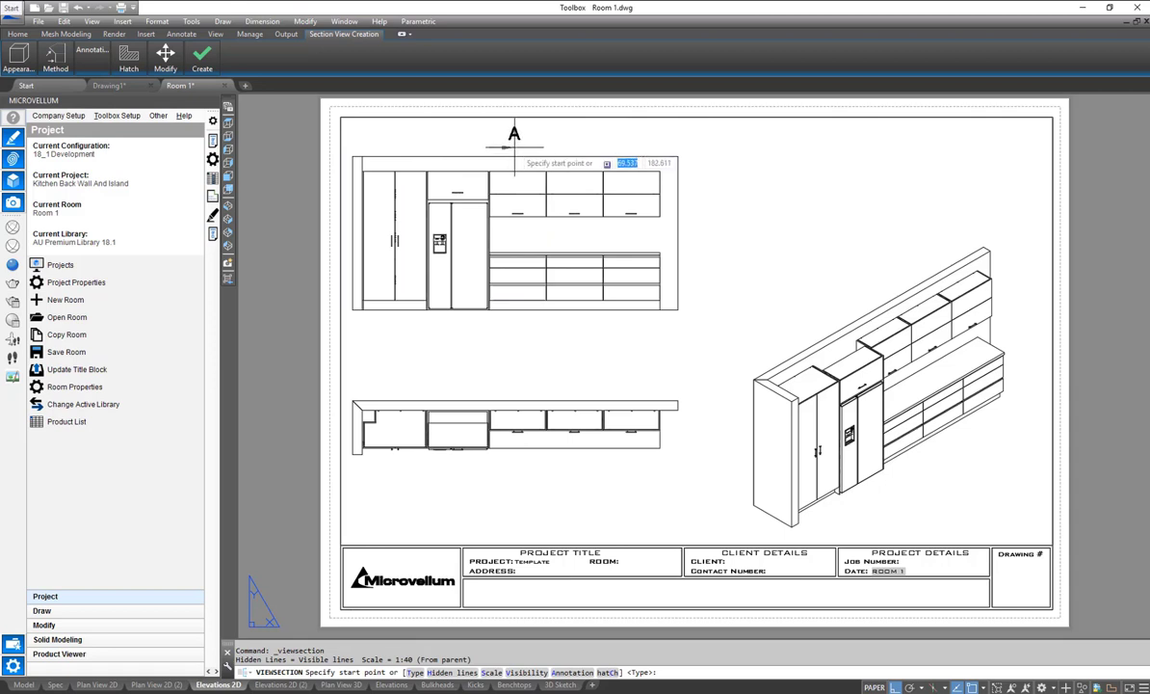
pyautogui.click(513, 150)
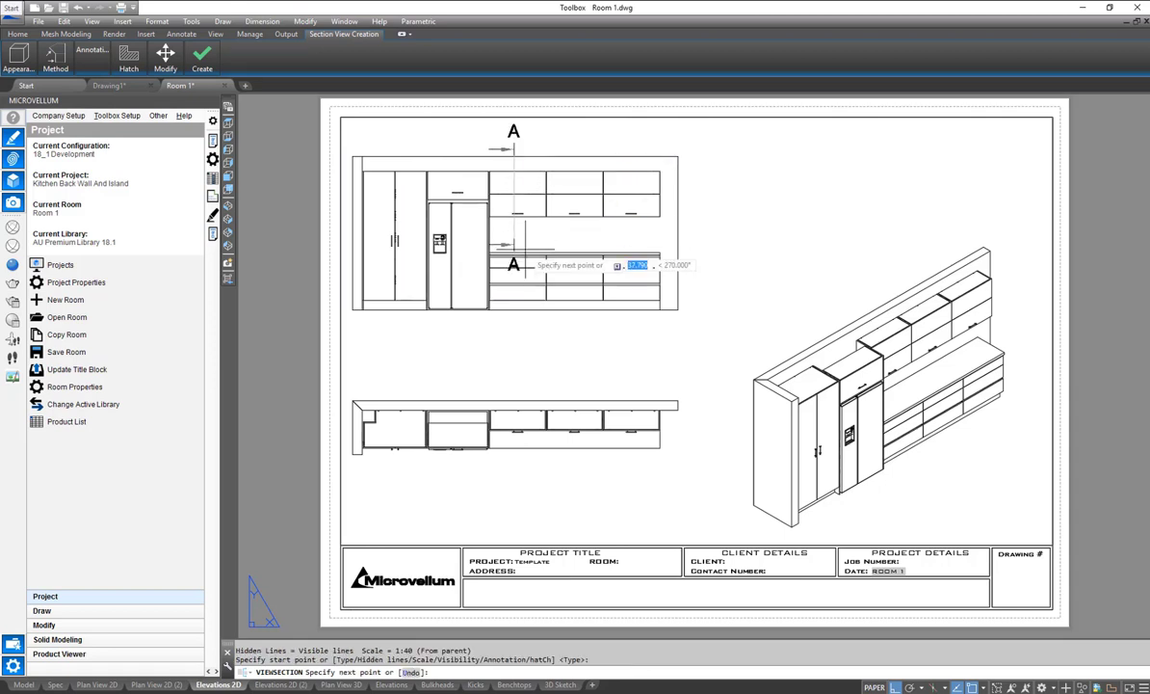
pyautogui.click(517, 325)
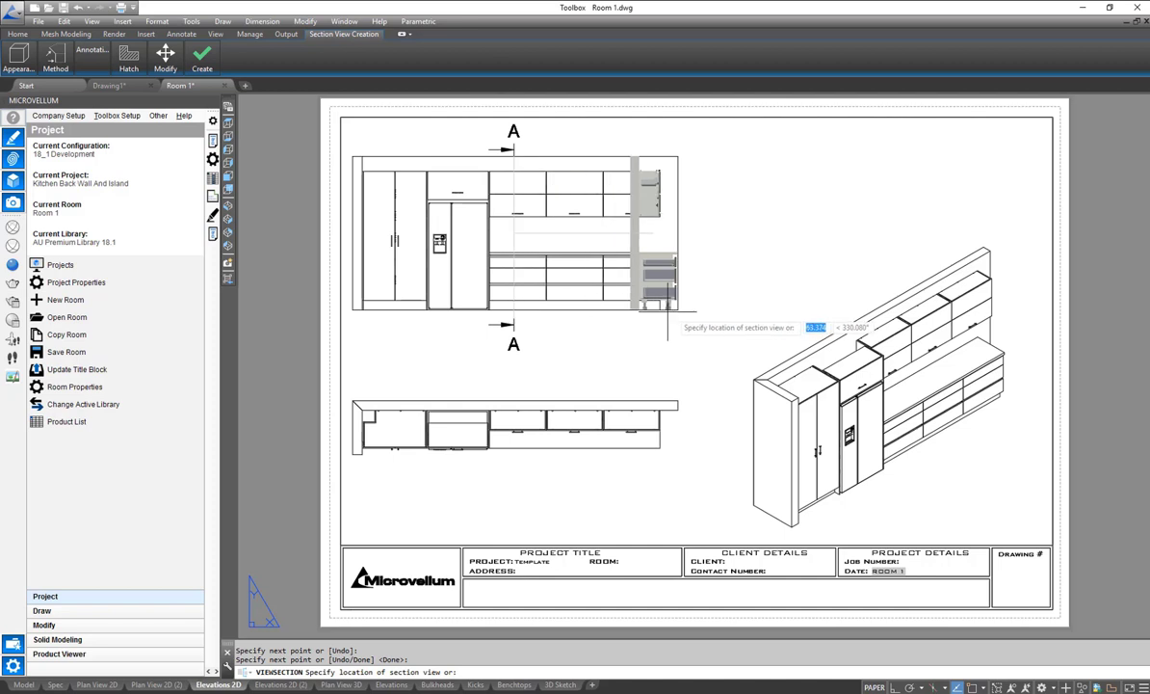
pyautogui.click(771, 296)
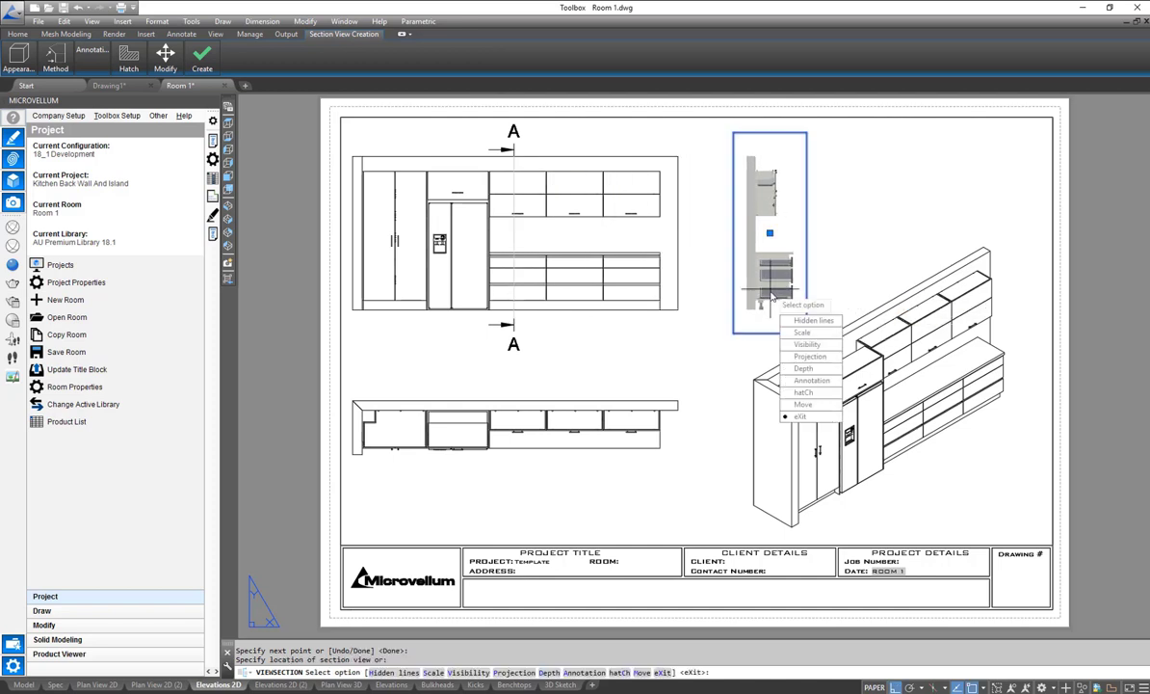
pyautogui.press('Return')
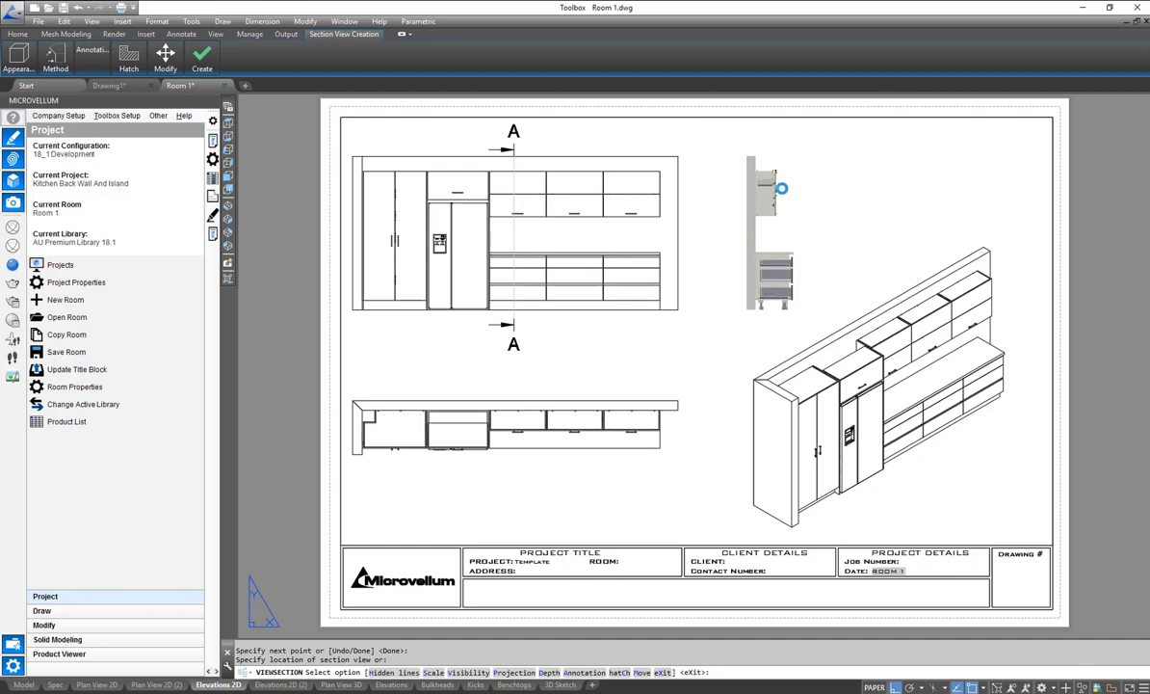
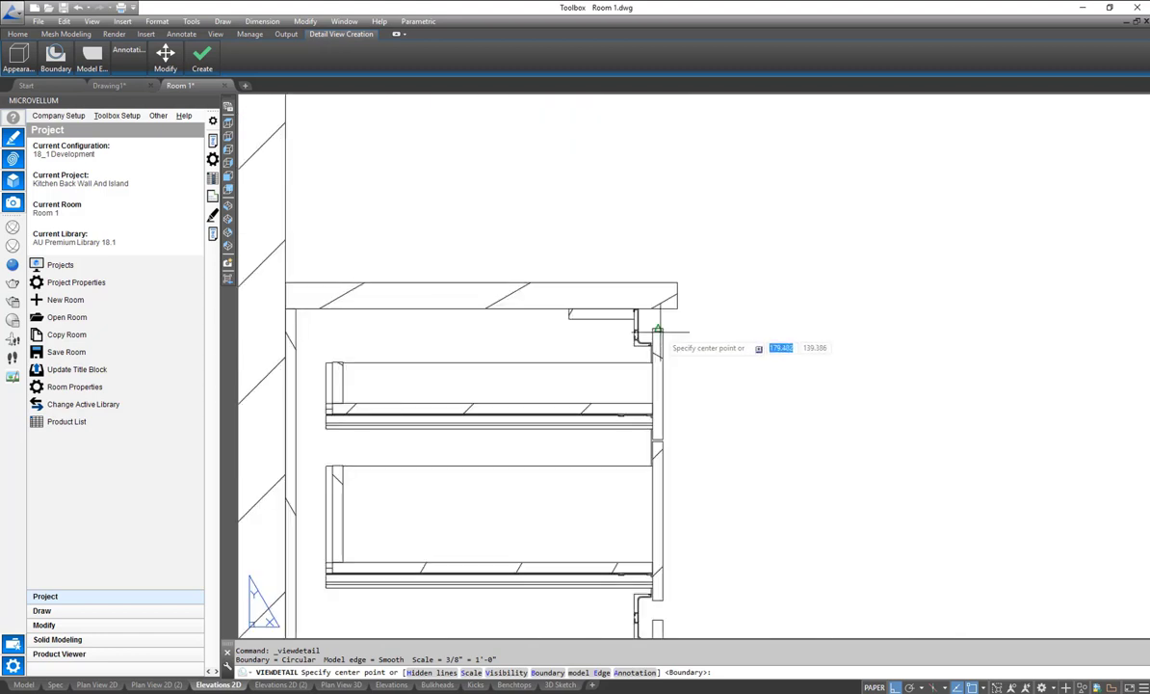
# - Define a circular detail boundary around the benchtop front edge and top drawer front in the section view, placing the detail view beside it
pyautogui.click(654, 328)
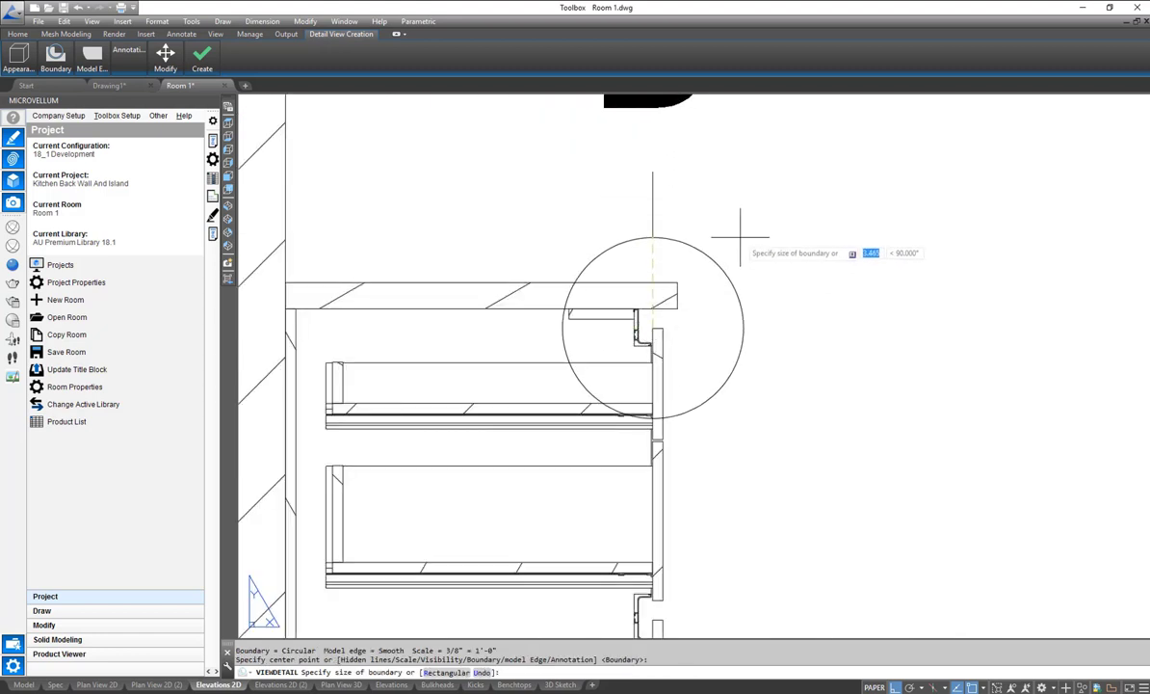
pyautogui.click(692, 248)
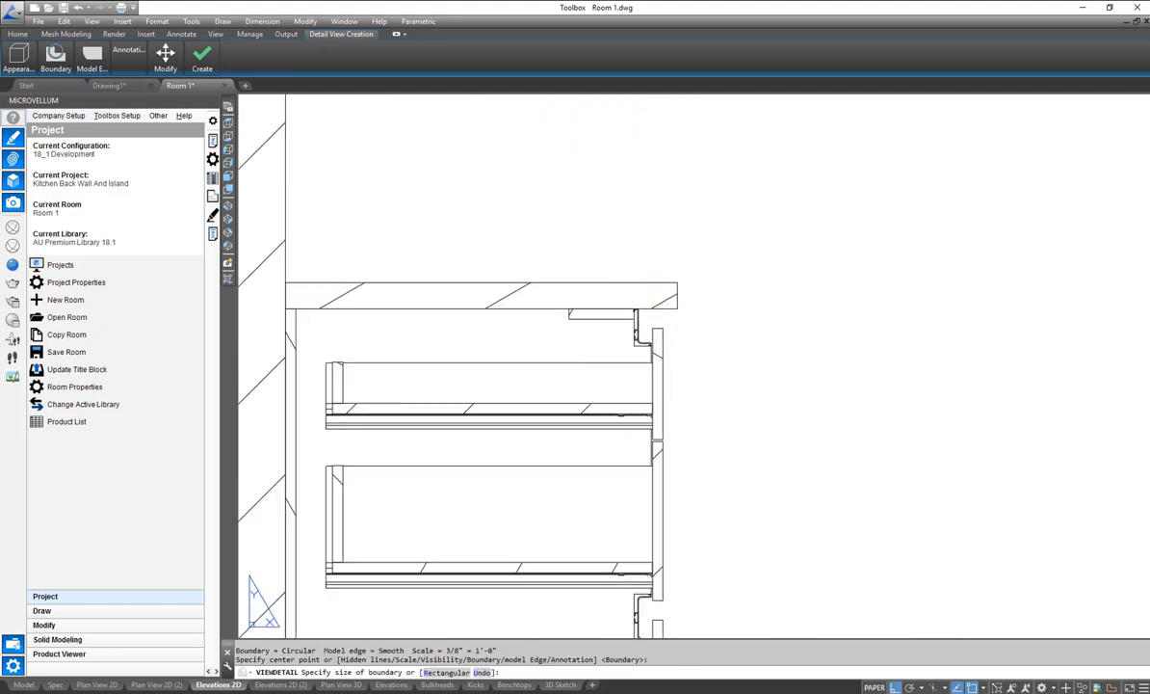
pyautogui.scroll(-4, 691, 247)
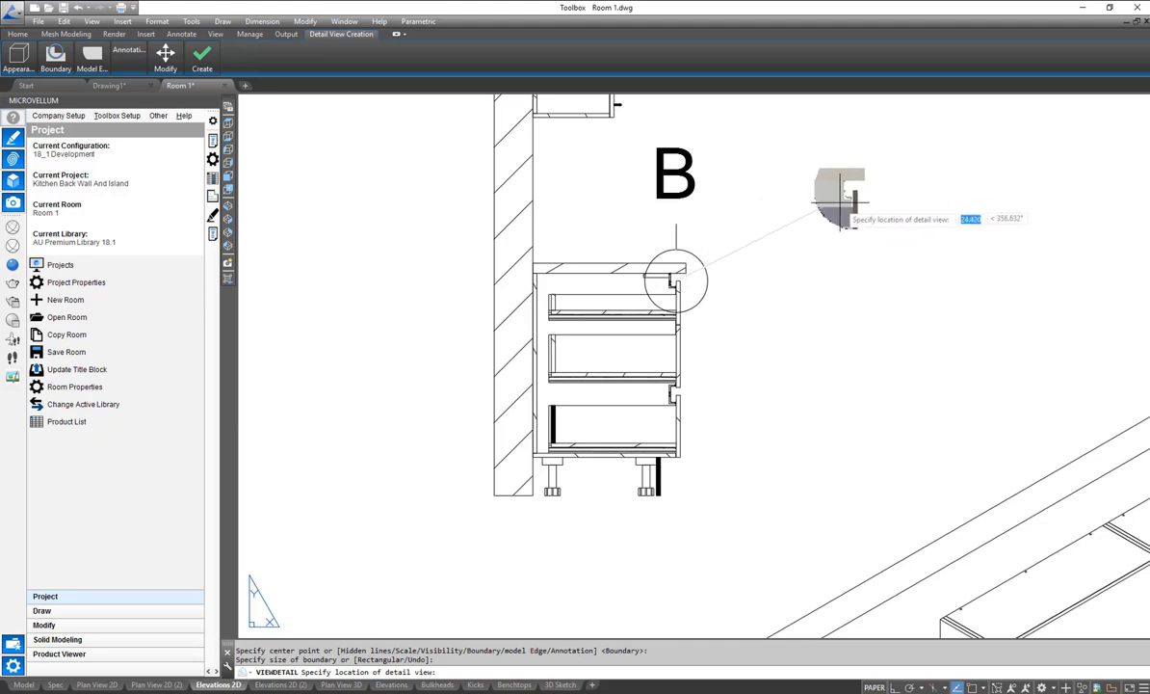
pyautogui.click(844, 216)
# - Set the benchtop edge detail view's scale to 1:20 and finish creating it
pyautogui.write('s')
pyautogui.press('Return')
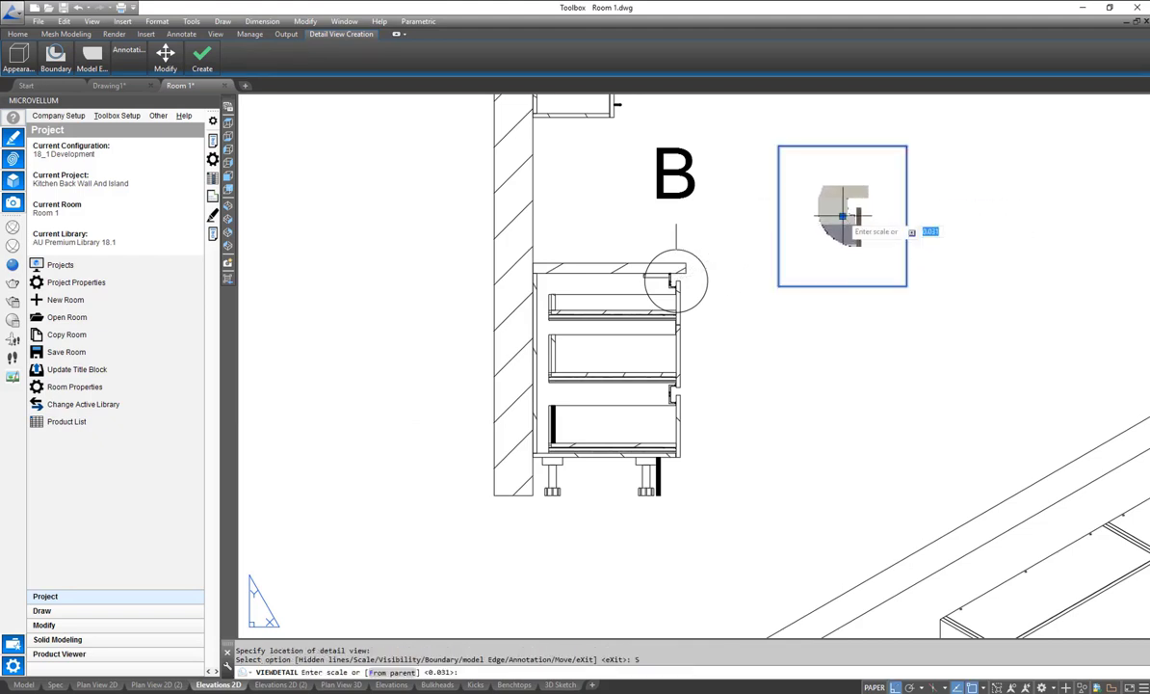
pyautogui.write('1')
pyautogui.write(':20')
pyautogui.press('Return')
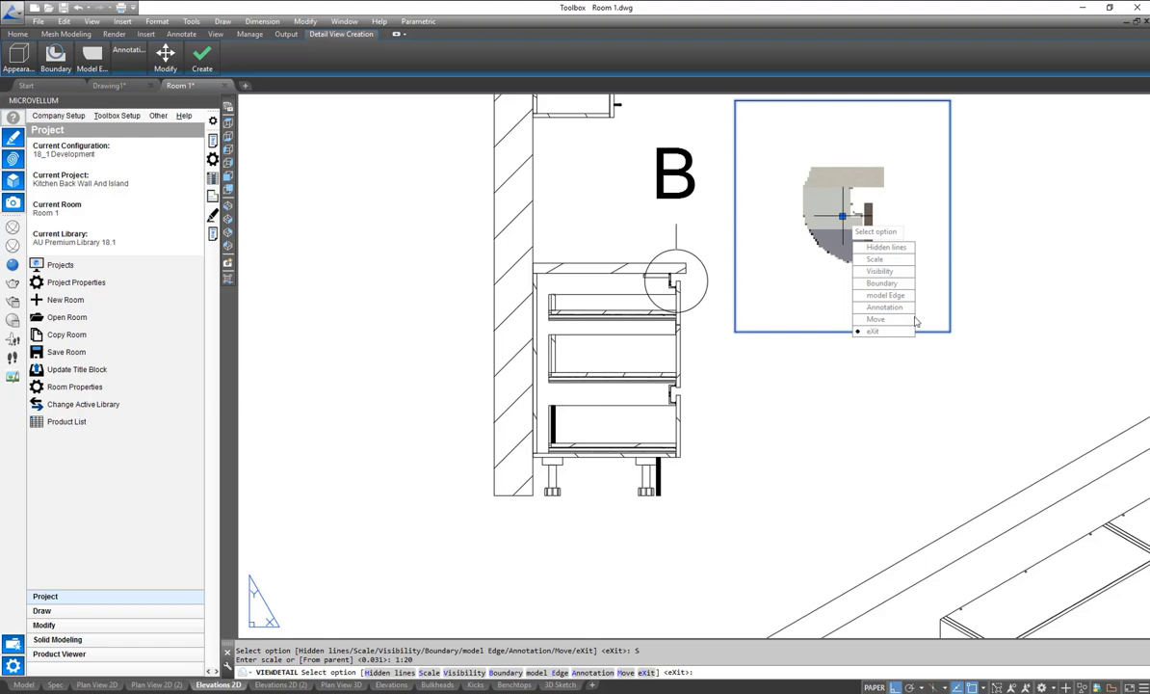
pyautogui.press('Return')
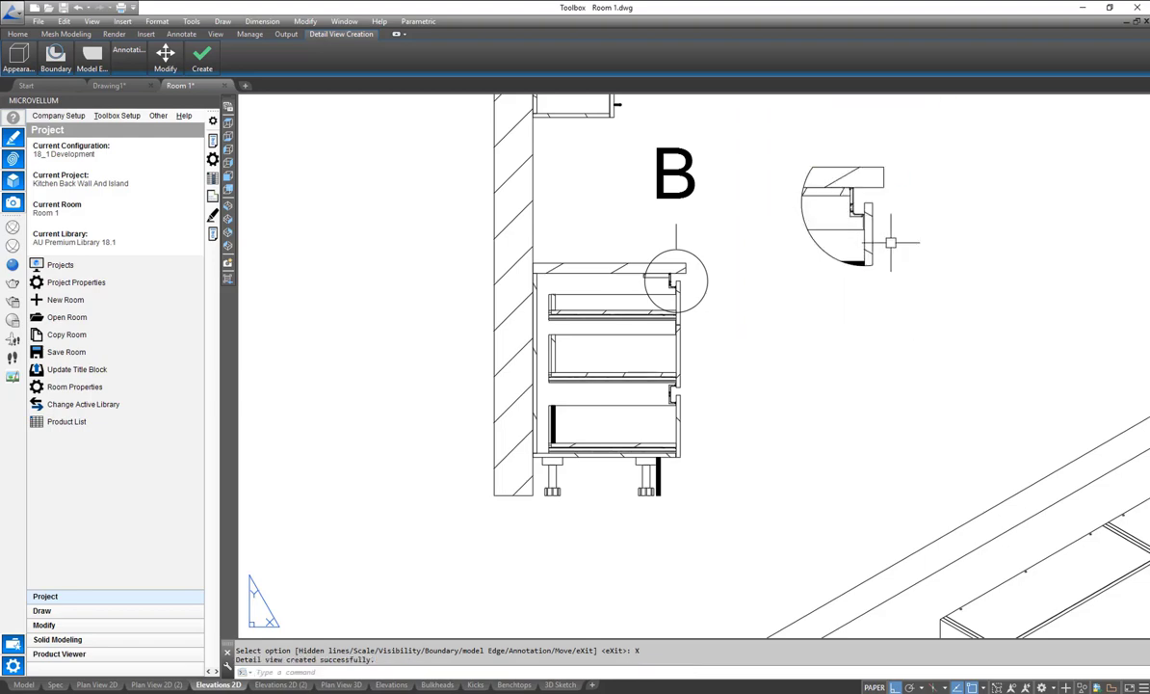
# - Move the B (1:20) label straight down to sit just above its detail view
pyautogui.moveTo(923, 172); pyautogui.dragTo(837, 290, button='middle')
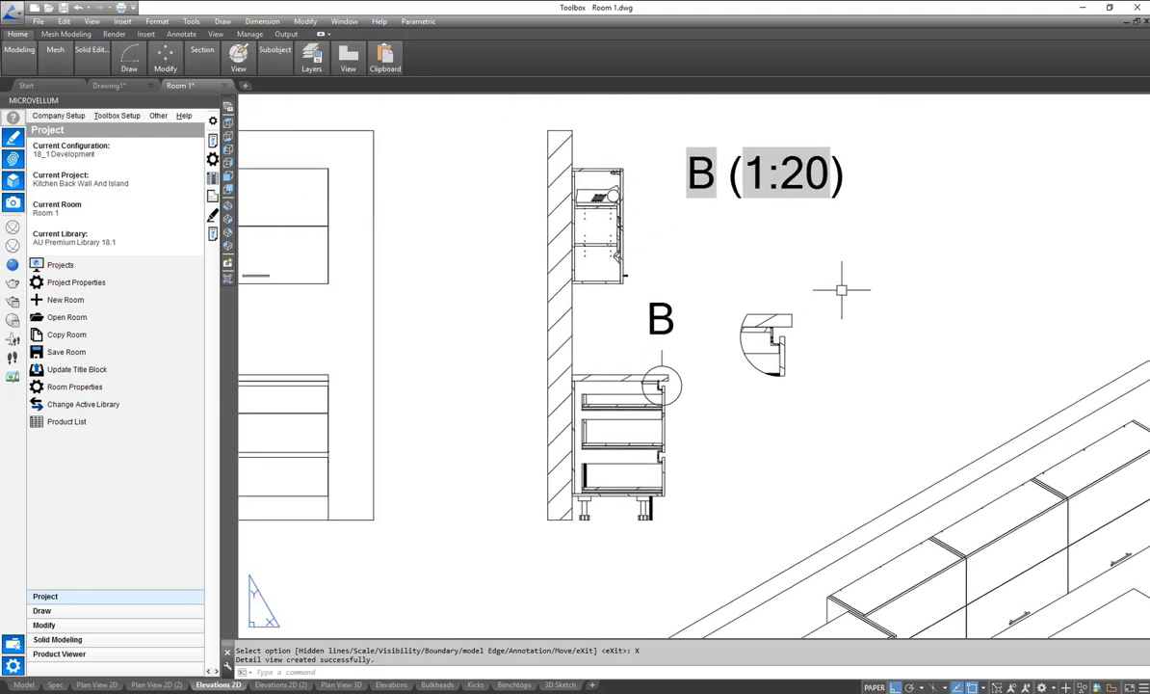
pyautogui.click(770, 178)
pyautogui.click(766, 198)
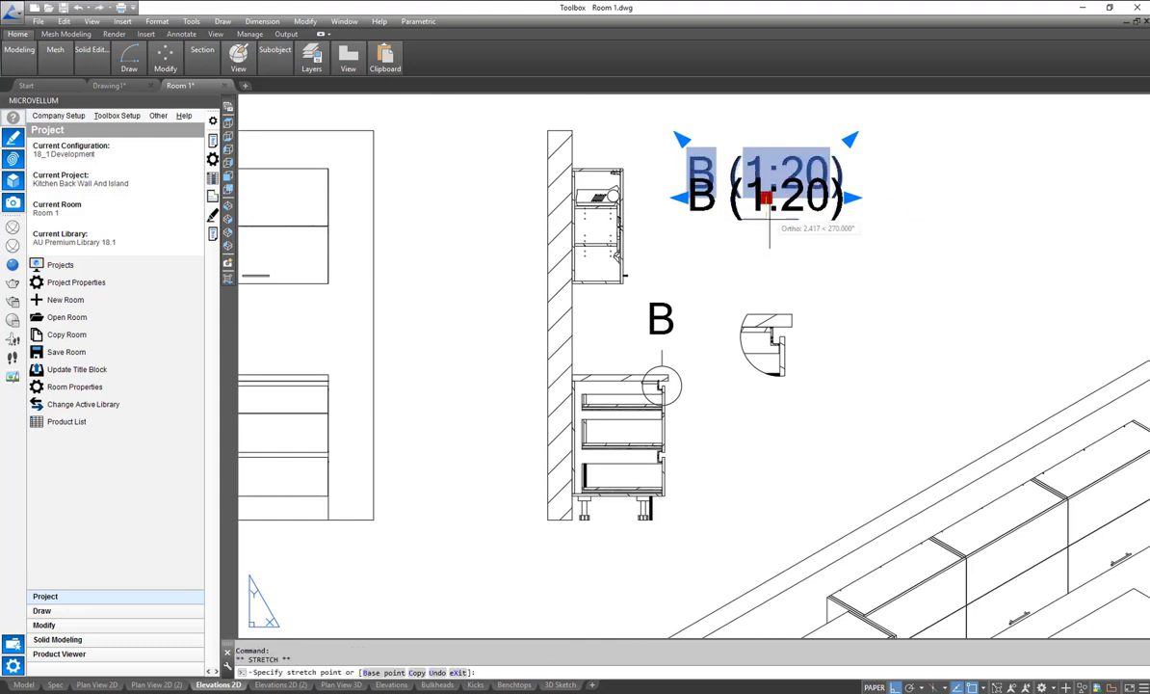
pyautogui.click(767, 287)
pyautogui.scroll(-3, 767, 287)
pyautogui.moveTo(691, 97); pyautogui.dragTo(702, 180, button='middle')
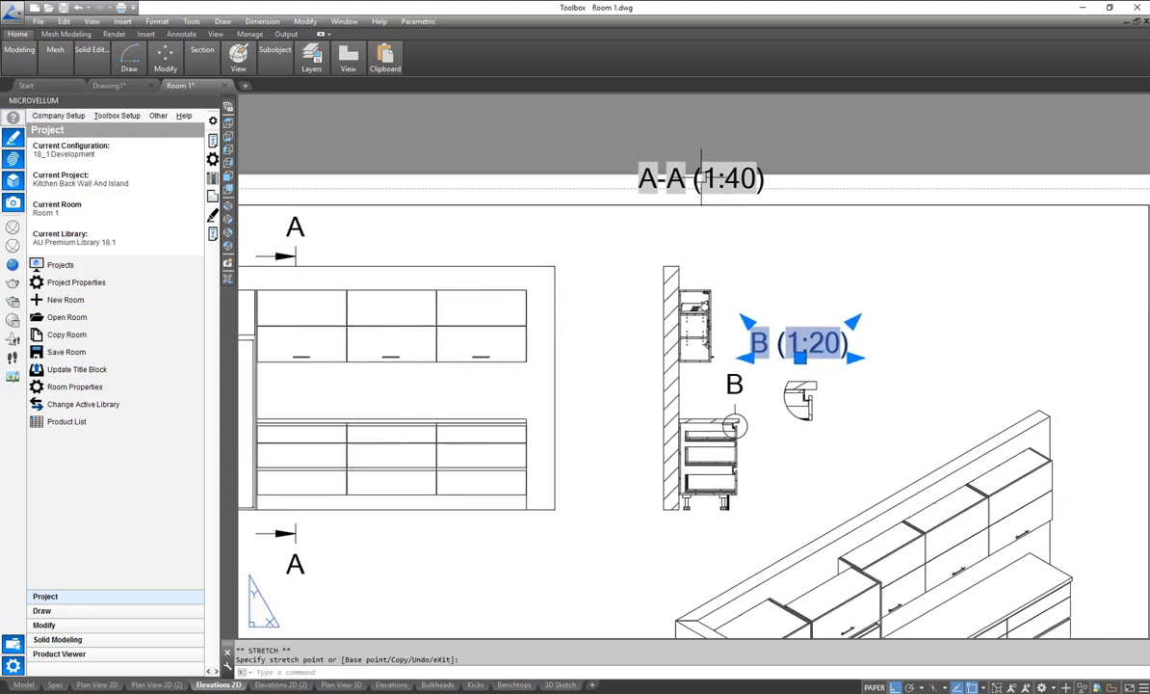
# - Move the A-A (1:40) label straight down to sit just above its section view, inside the sheet border
pyautogui.click(701, 180)
pyautogui.click(701, 193)
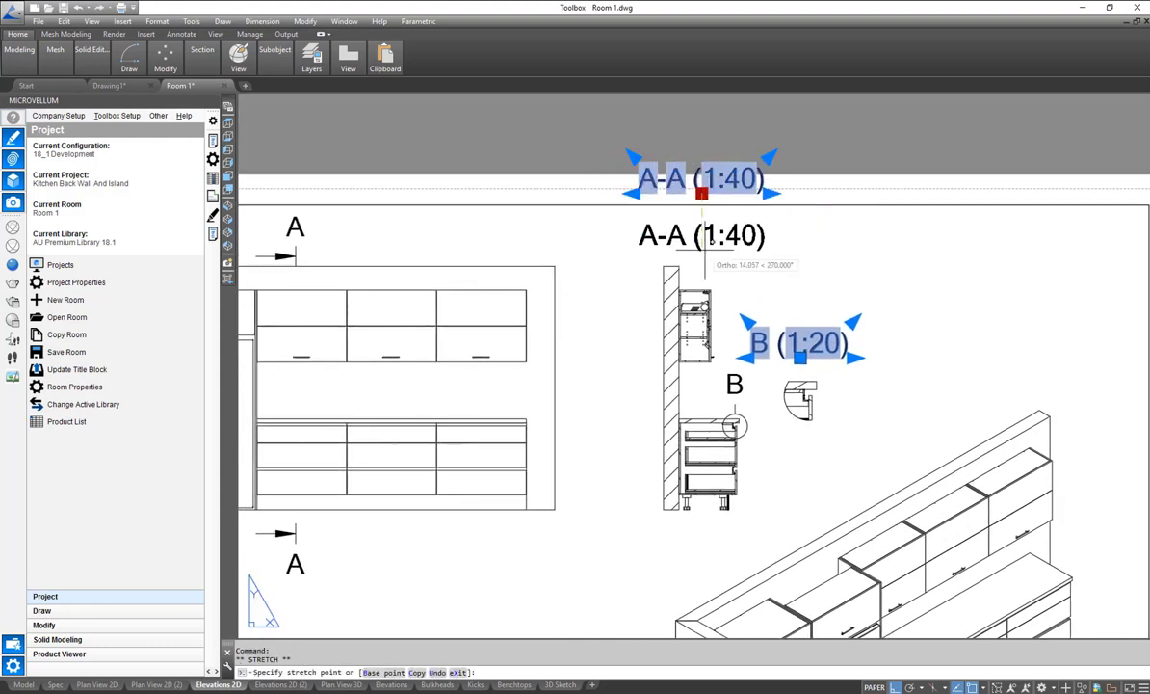
pyautogui.click(701, 249)
pyautogui.scroll(-3, 695, 199)
pyautogui.scroll(-2, 742, 298)
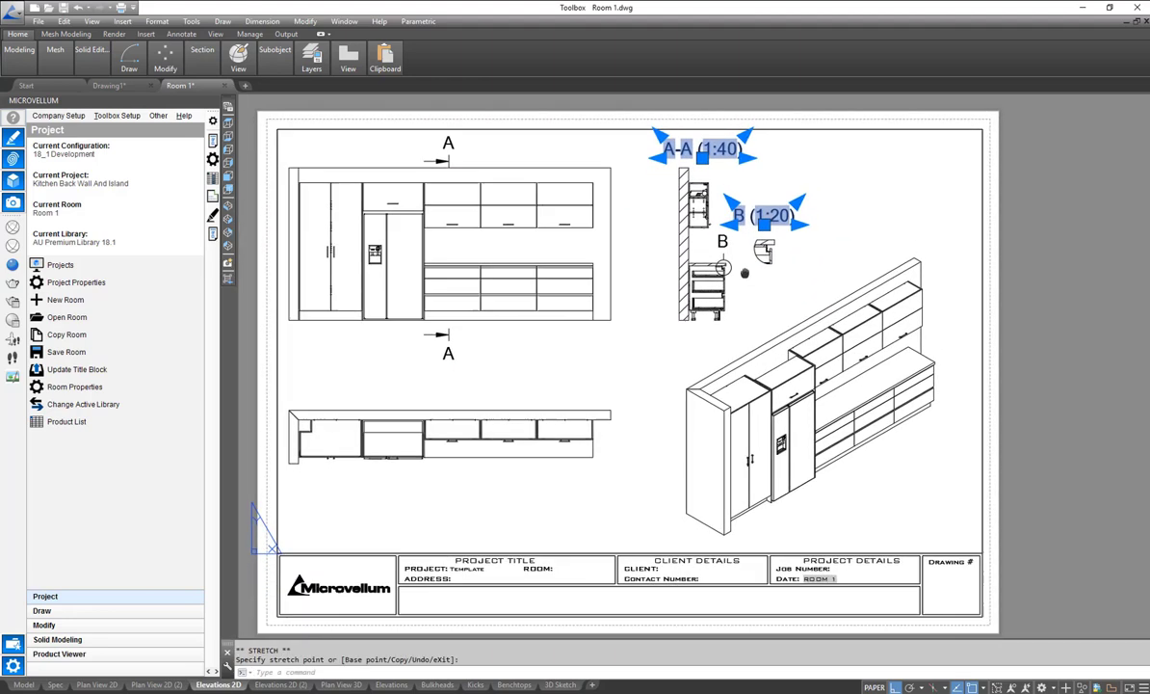
# - Define a circular detail boundary around the upper front corner of the over-refrigerator cabinet in the isometric view
pyautogui.scroll(4, 842, 456)
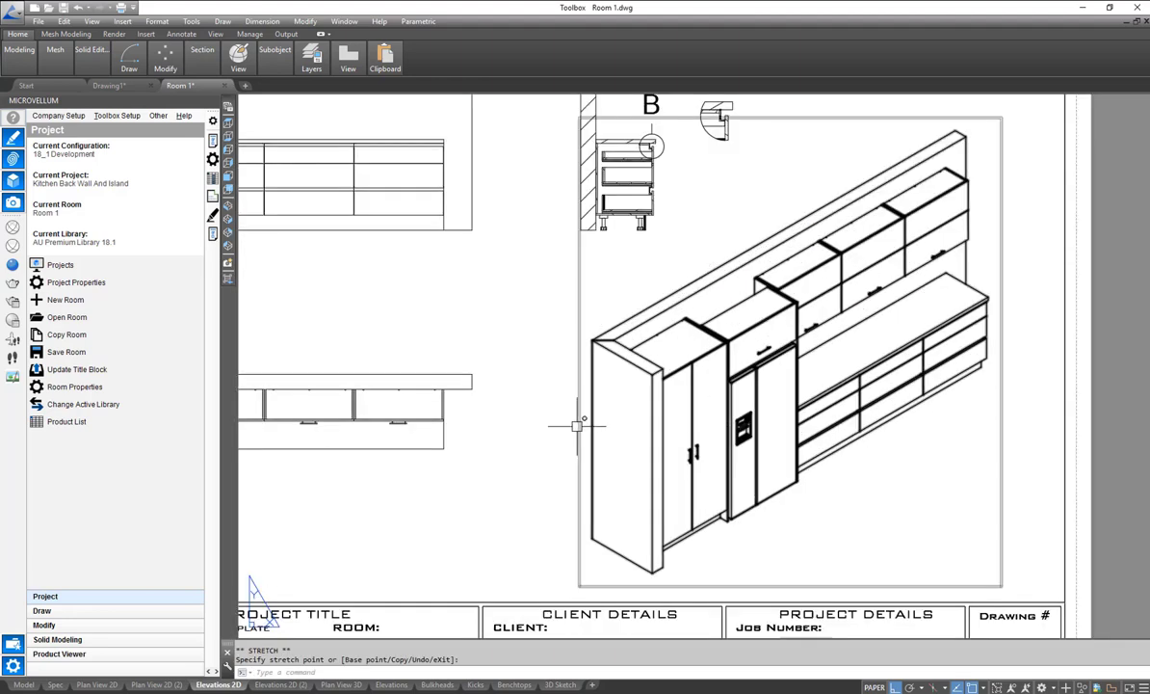
pyautogui.click(585, 321)
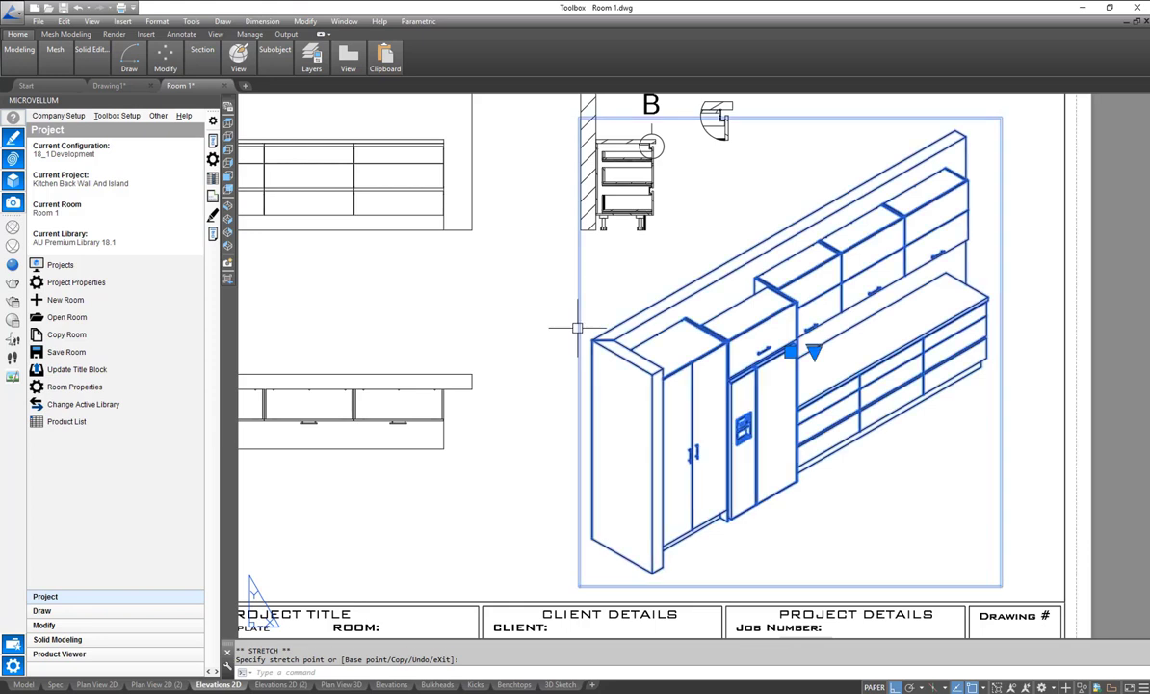
pyautogui.press('Escape')
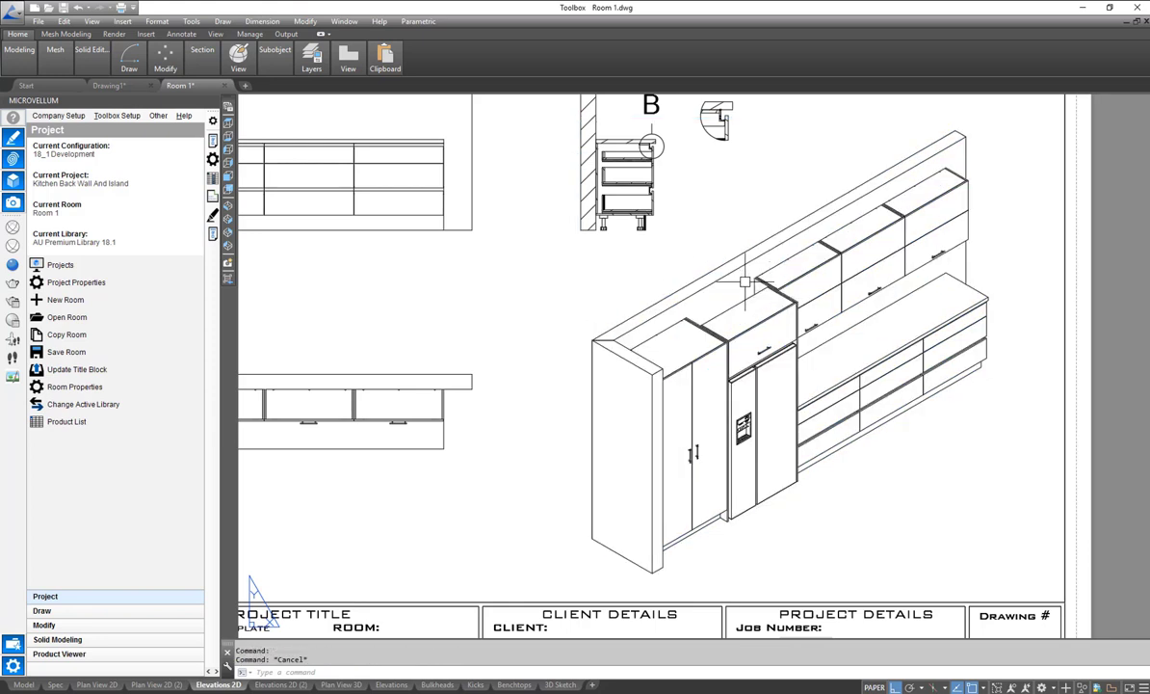
pyautogui.click(652, 395)
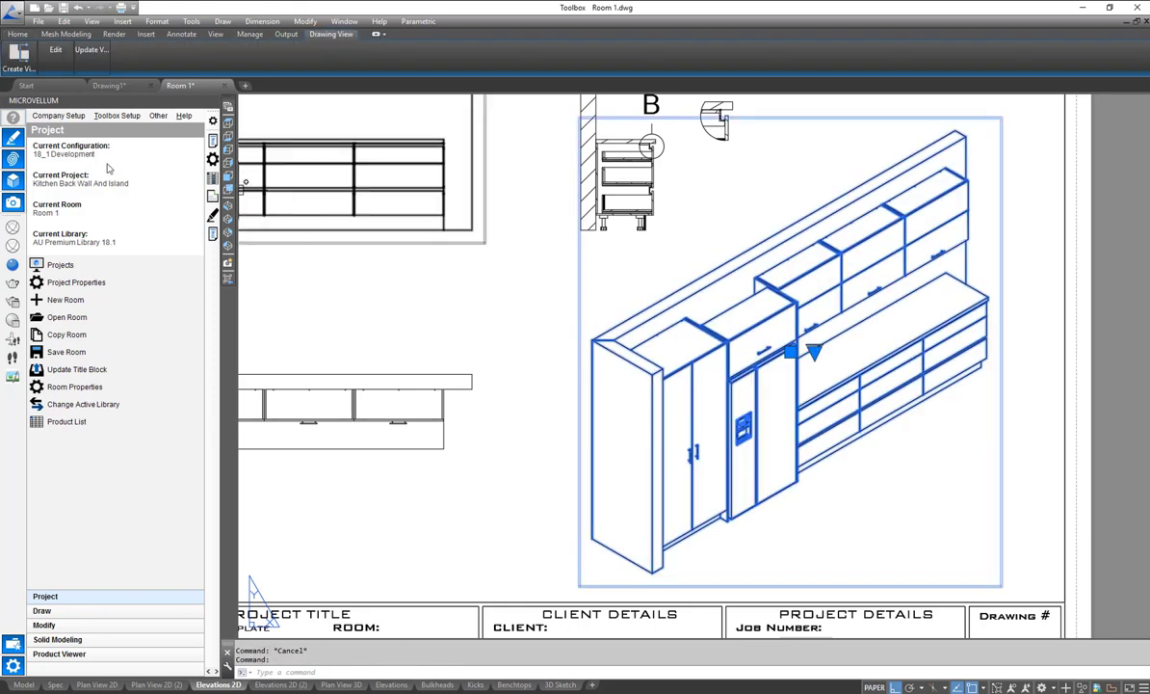
pyautogui.click(16, 62)
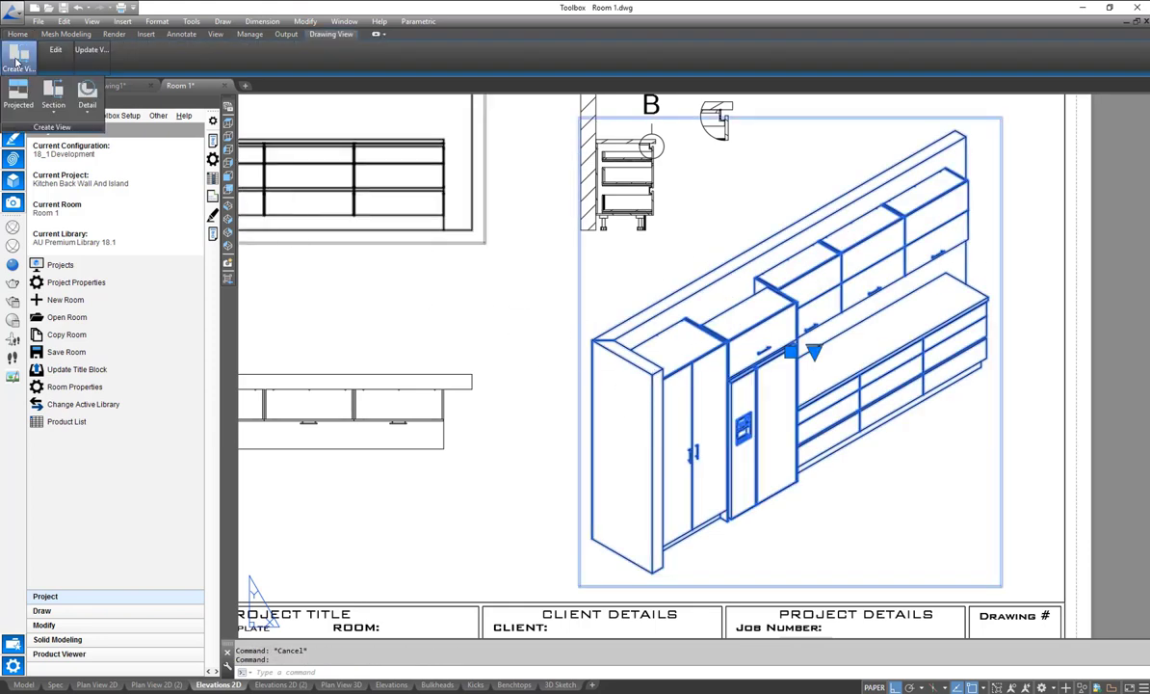
pyautogui.click(87, 97)
pyautogui.scroll(5, 798, 294)
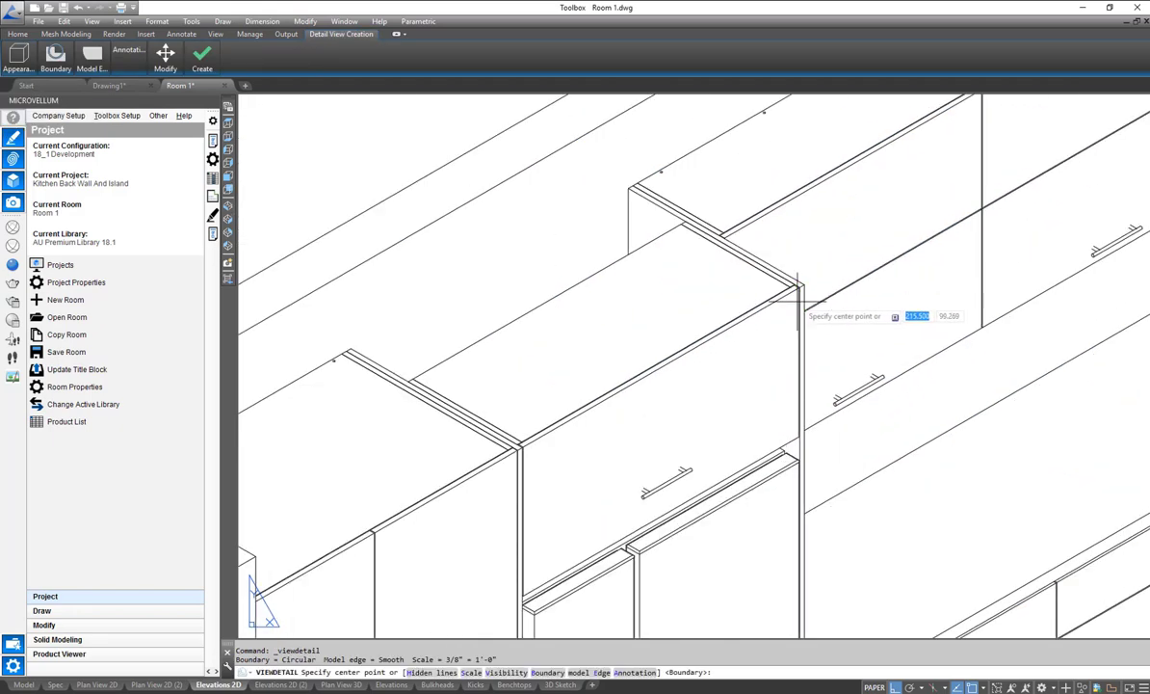
pyautogui.scroll(2, 799, 293)
pyautogui.click(798, 289)
pyautogui.scroll(-2, 796, 284)
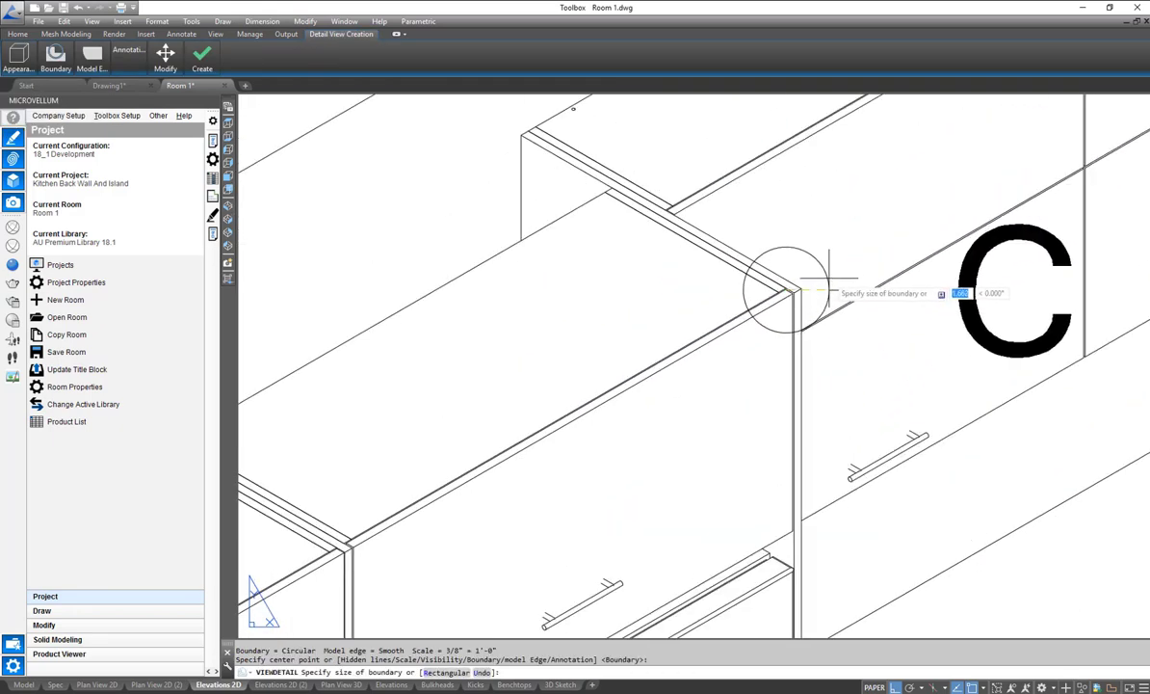
pyautogui.click(835, 286)
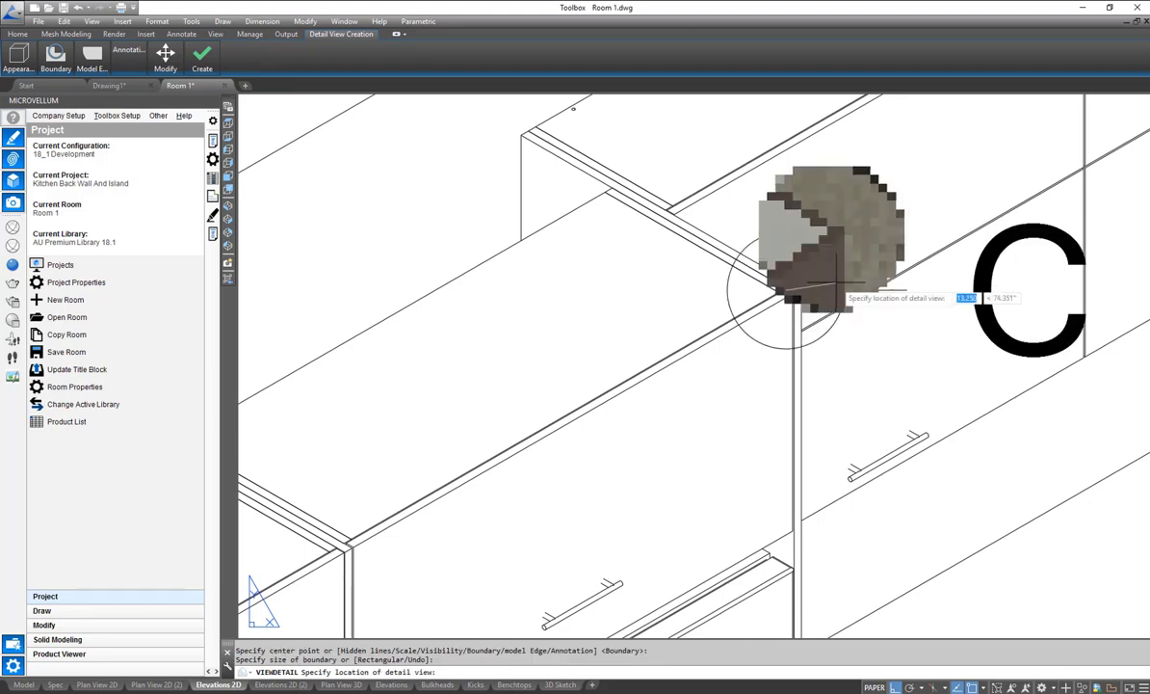
# - Place the cabinet corner detail view in the empty area below the isometric benchtop, set its scale to 1:30 and finish creating it
pyautogui.scroll(-4, 809, 281)
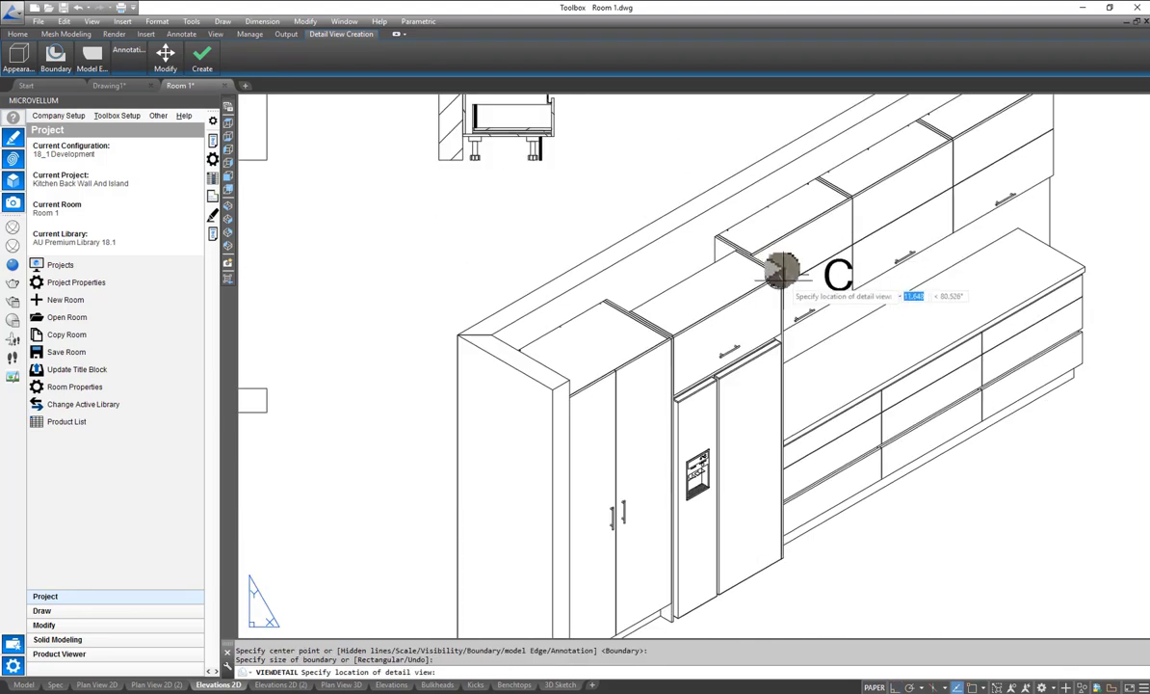
pyautogui.click(983, 550)
pyautogui.write('s')
pyautogui.press('Return')
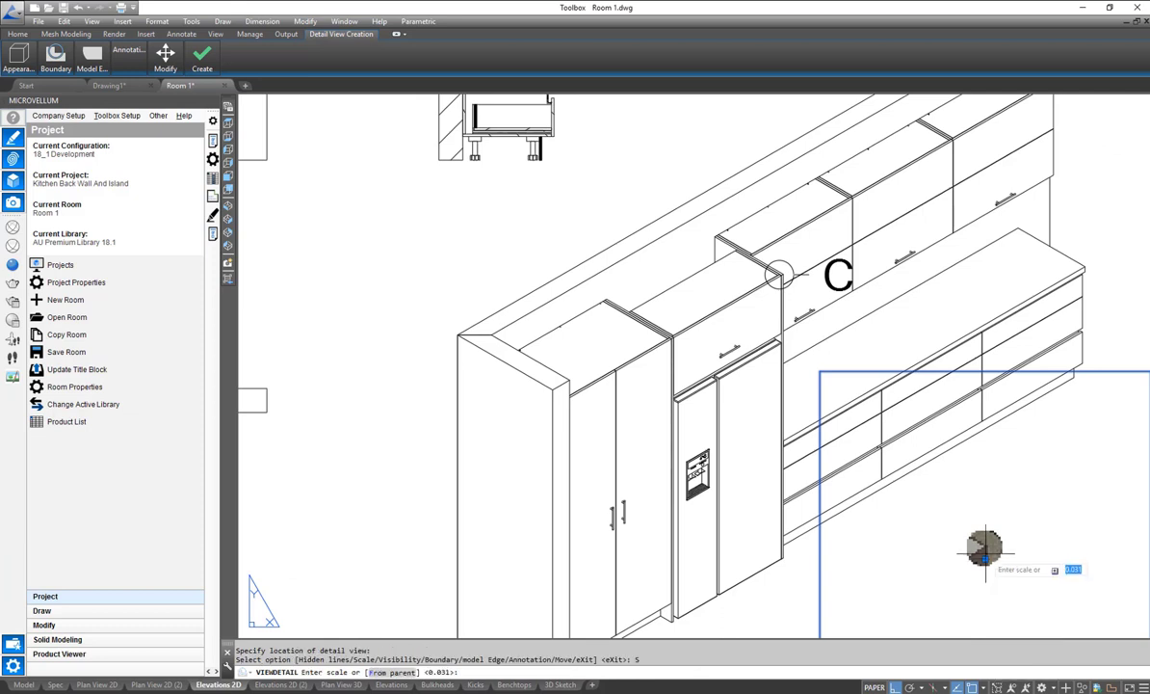
pyautogui.write('1')
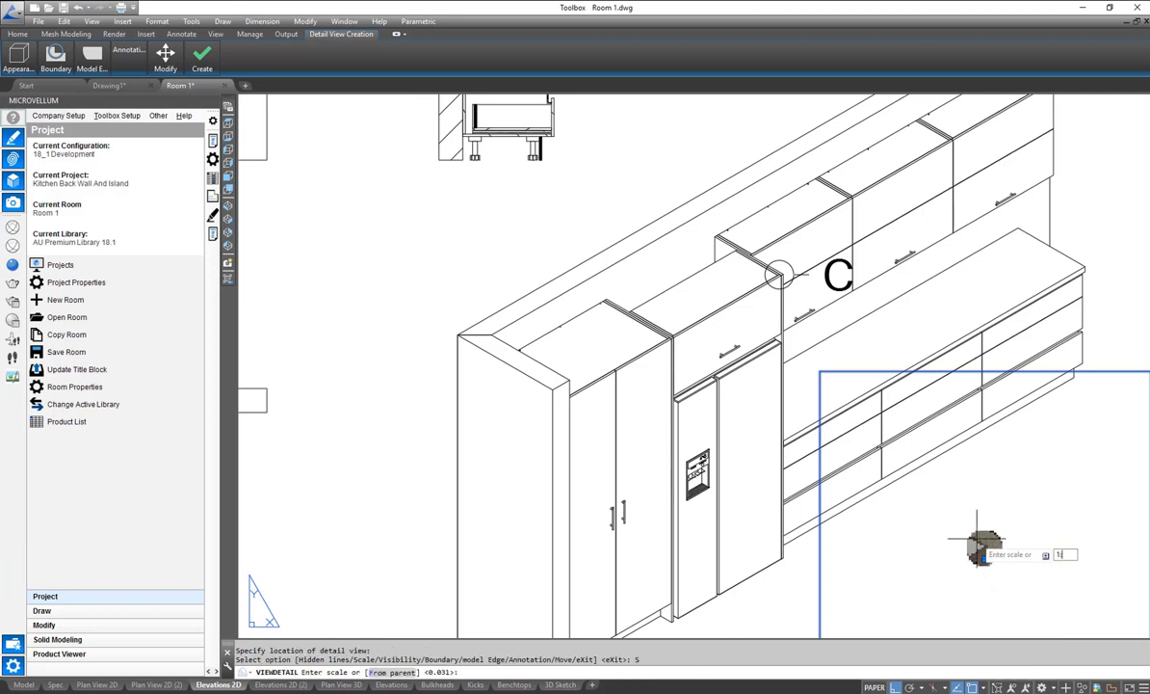
pyautogui.write(':30')
pyautogui.press('Return')
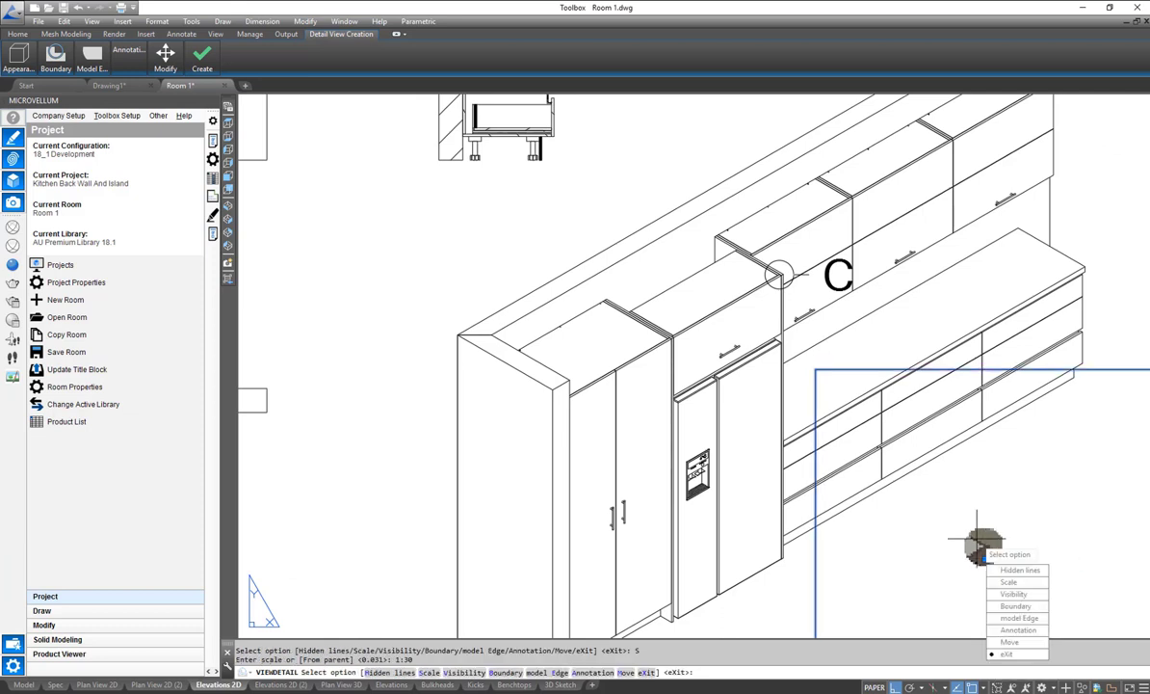
pyautogui.click(1006, 654)
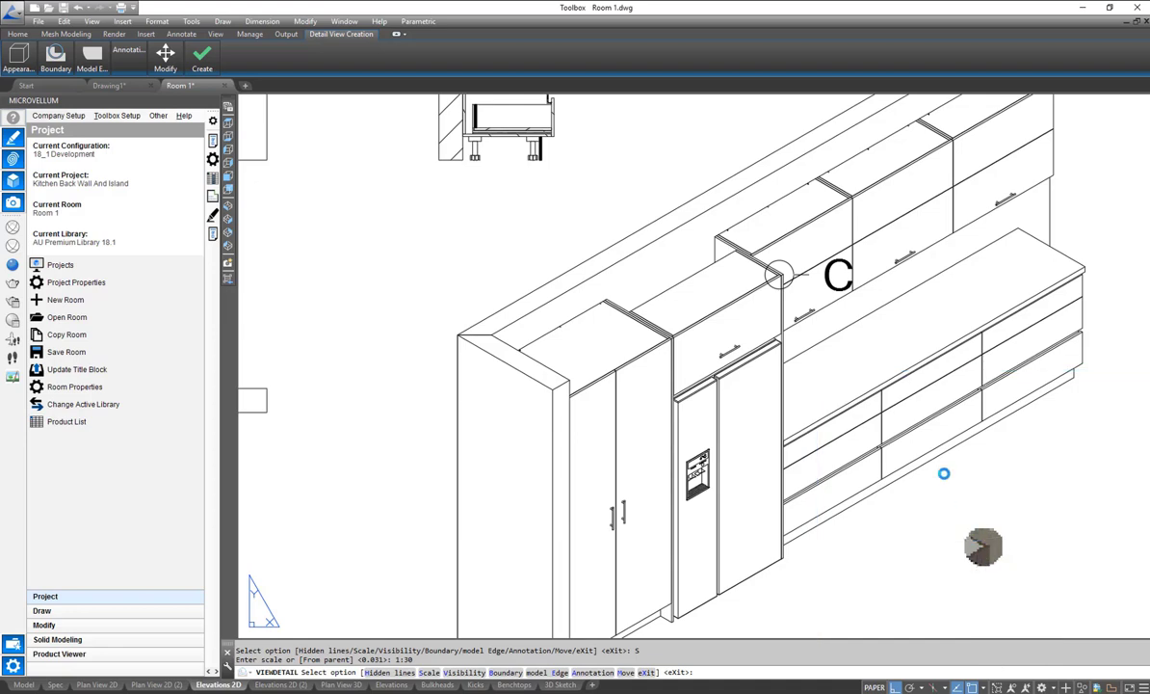
# - Move the C (1:30) label straight down to sit just below its detail view
pyautogui.click(968, 385)
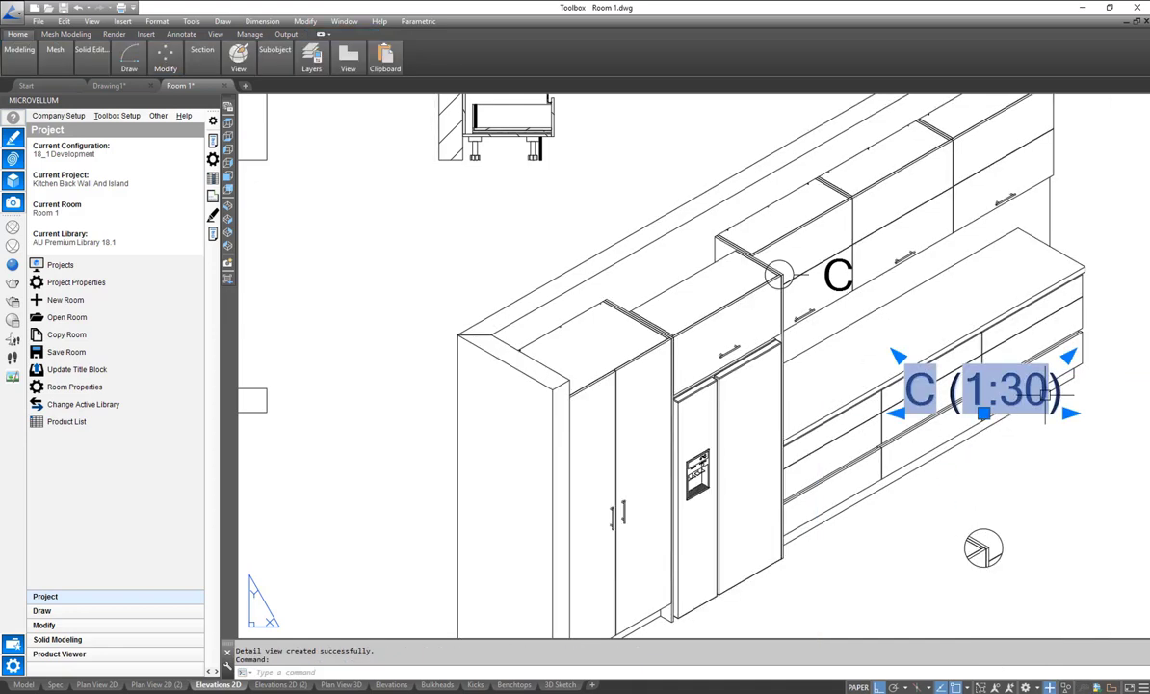
pyautogui.click(982, 413)
pyautogui.scroll(-2, 993, 520)
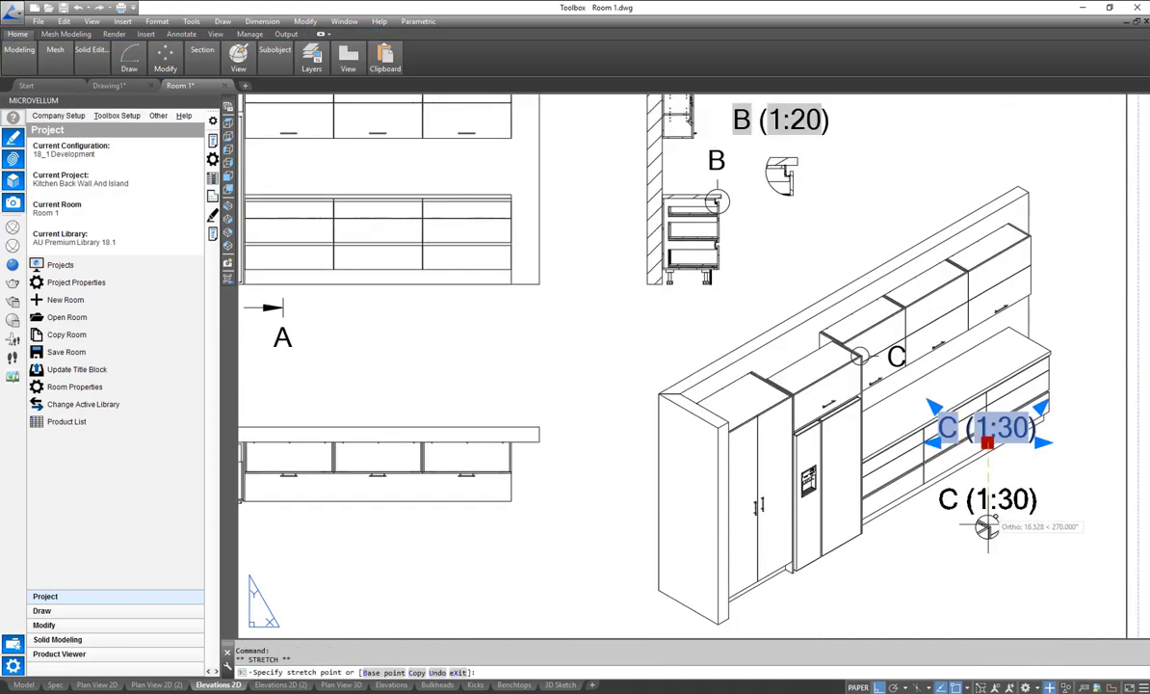
pyautogui.click(988, 573)
pyautogui.press('Escape')
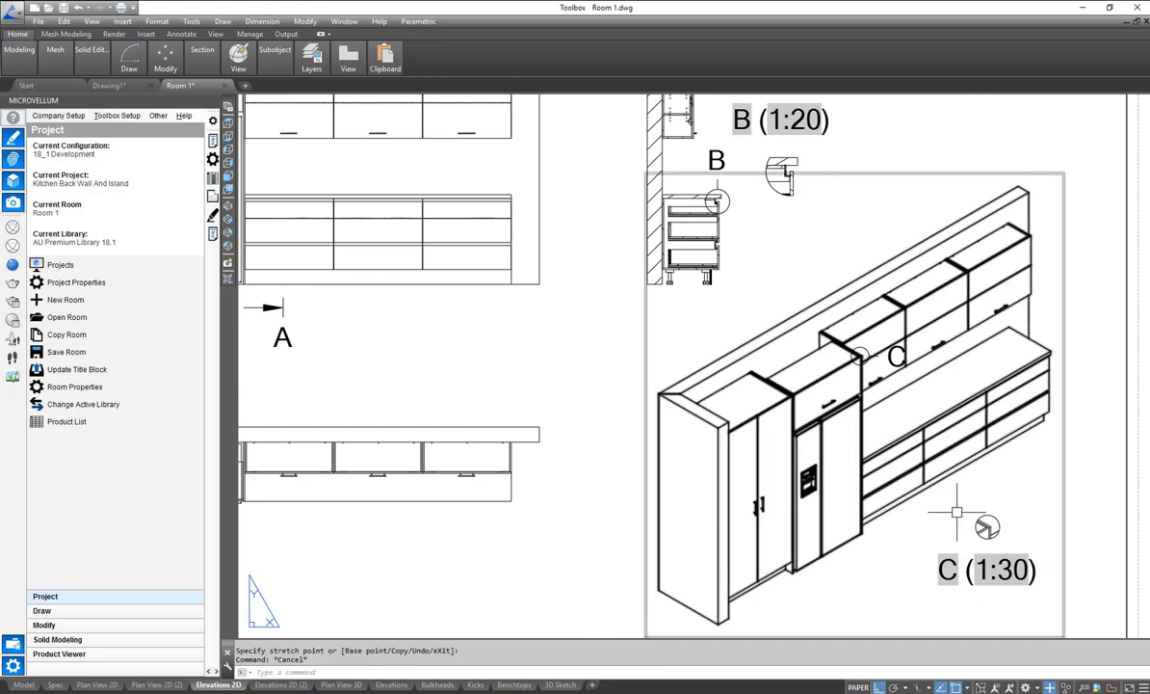
pyautogui.scroll(-2, 819, 452)
pyautogui.moveTo(639, 371); pyautogui.dragTo(643, 337, button='middle')
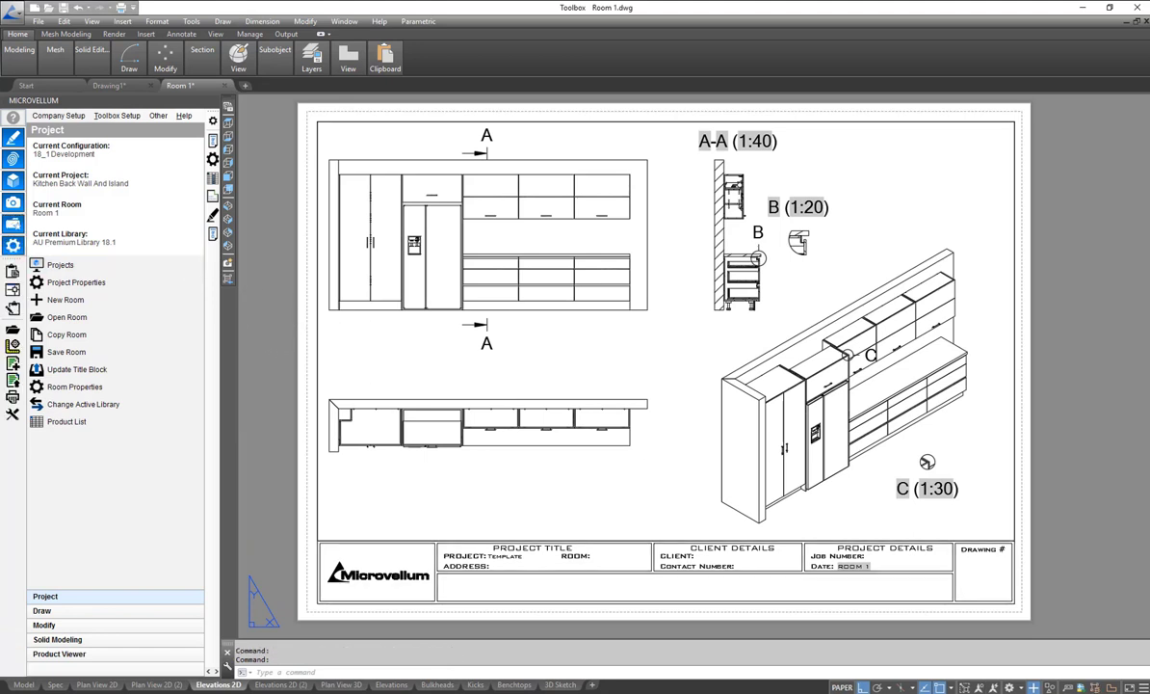
# - Switch to model space in SW Isometric view and select the three back wall drawer bases for a new work order
pyautogui.click(39, 683)
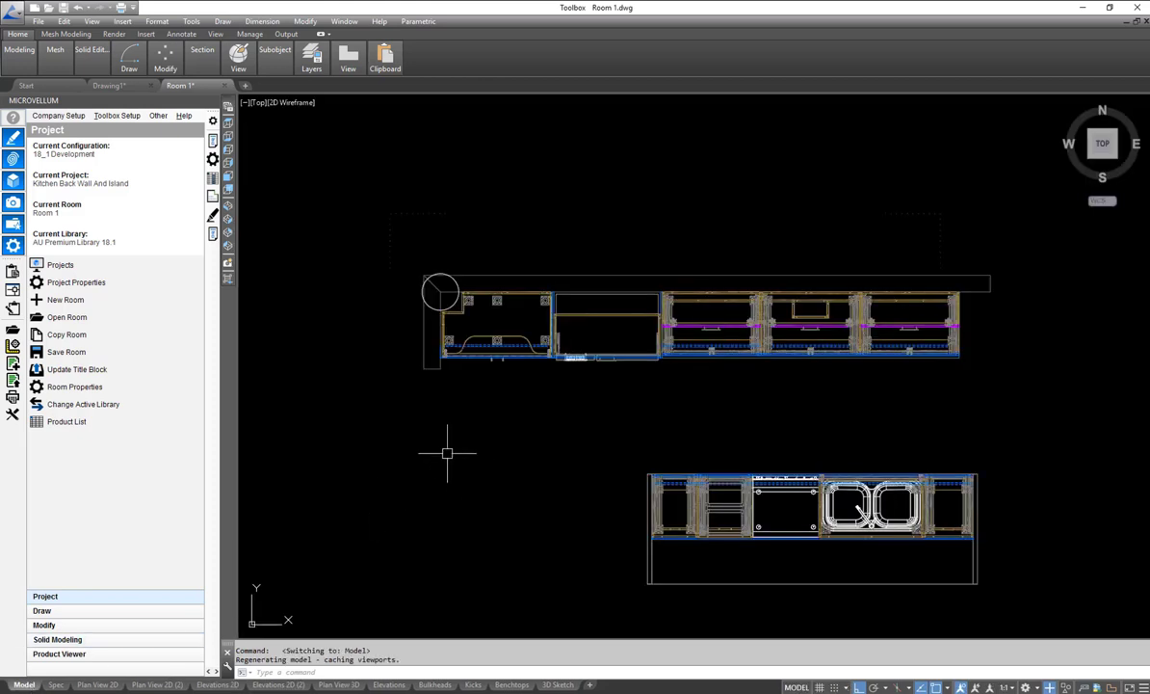
pyautogui.click(227, 178)
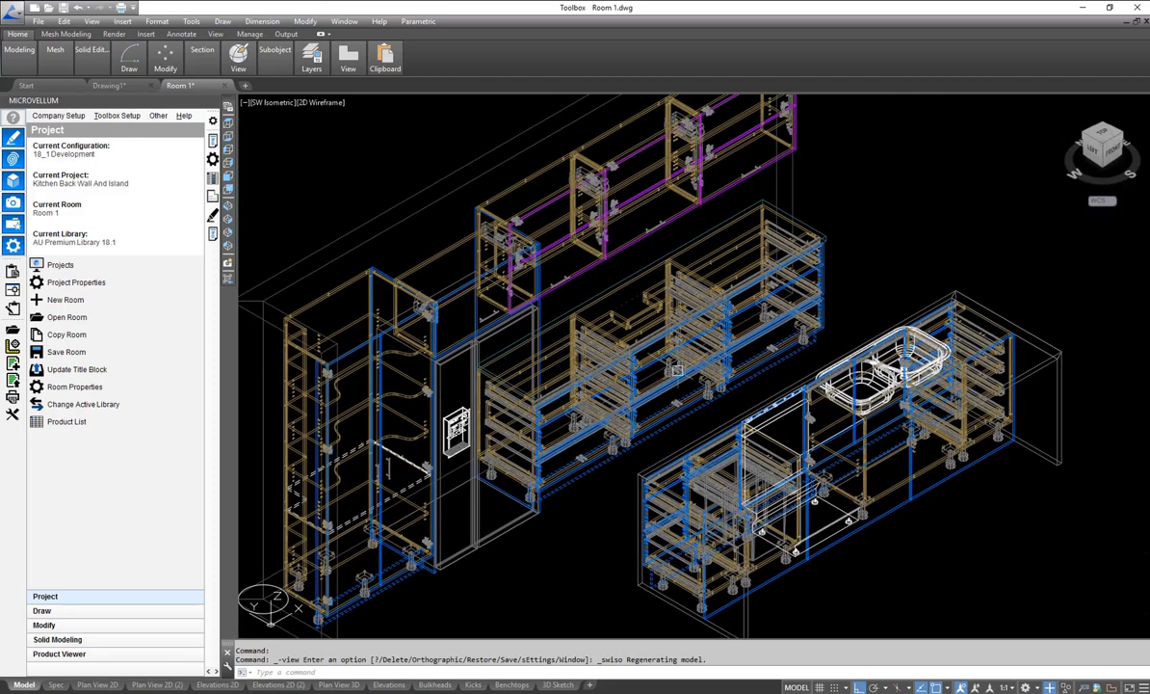
pyautogui.click(12, 307)
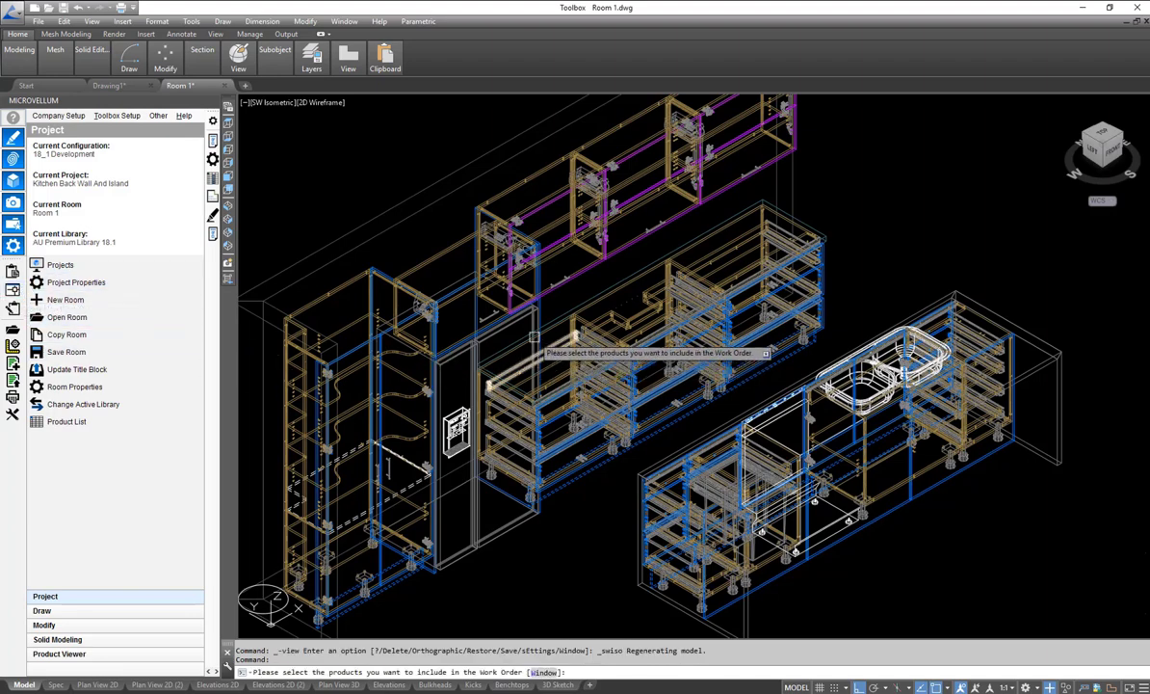
pyautogui.click(627, 321)
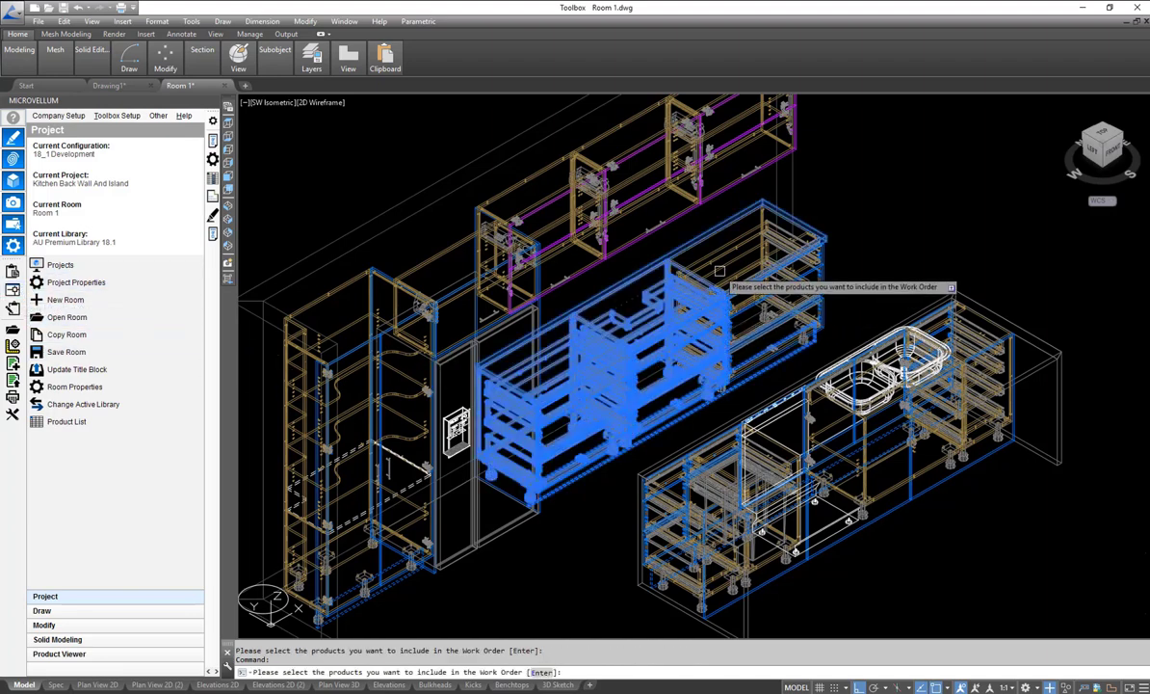
pyautogui.press('Return')
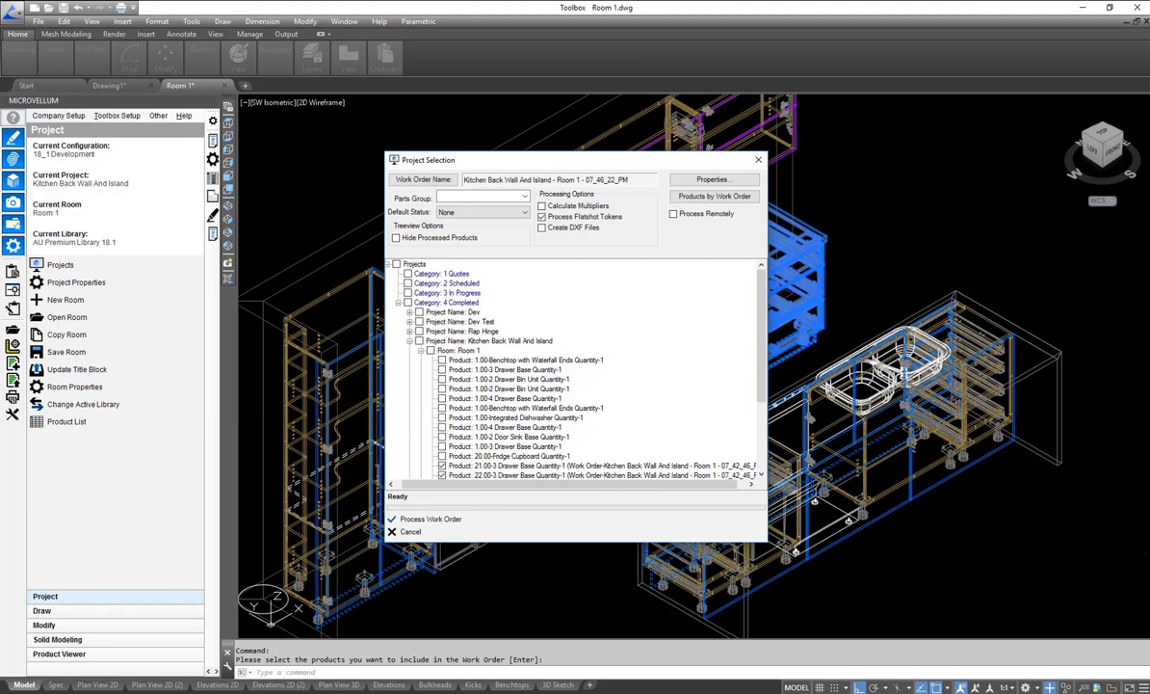
# - Process the work order for drawer bases 21.00, 22.00 and 23.00 in Room 1, and open it in Processing Center
pyautogui.scroll(-3, 761, 386)
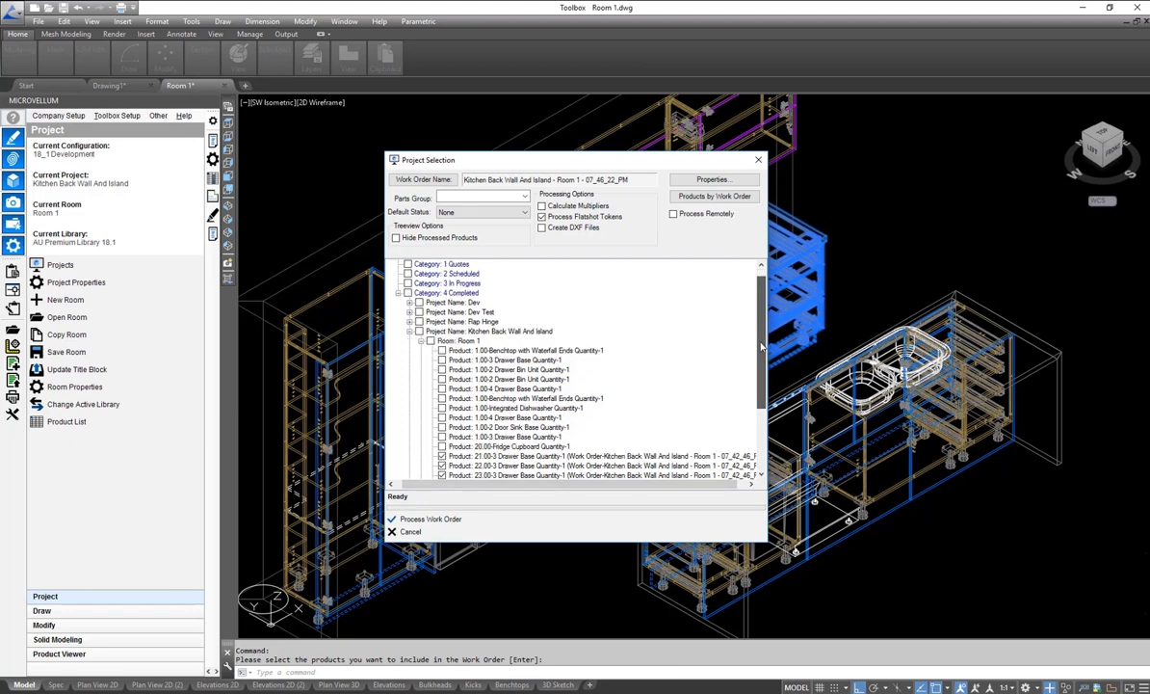
pyautogui.click(436, 519)
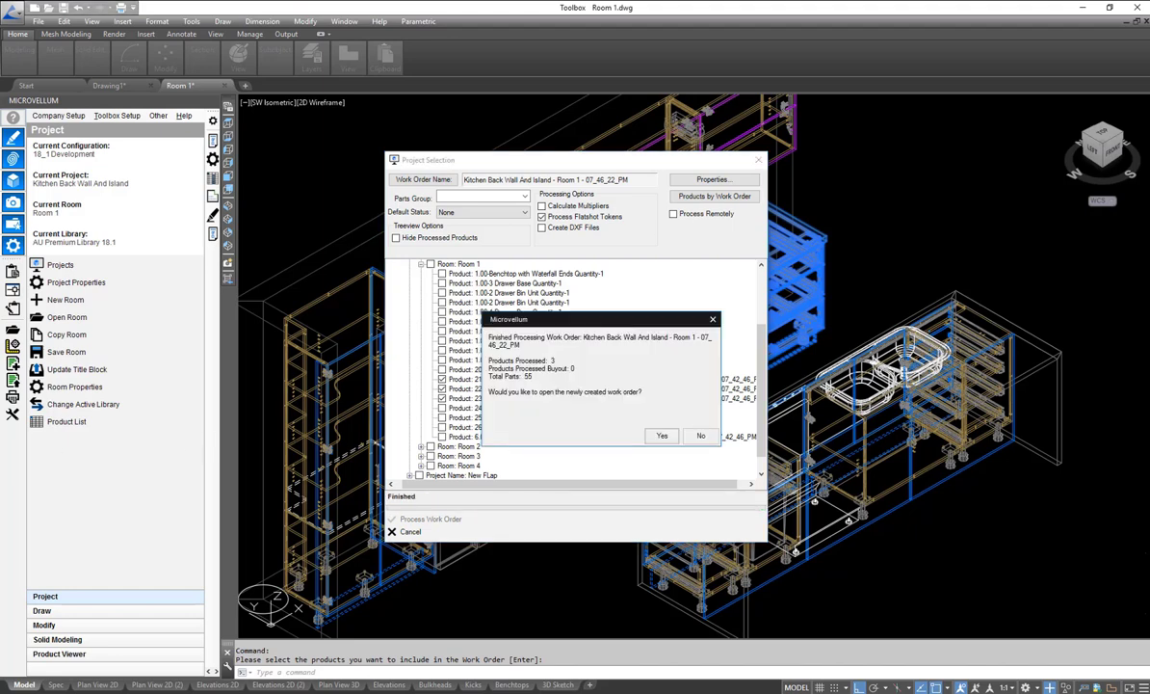
pyautogui.click(662, 436)
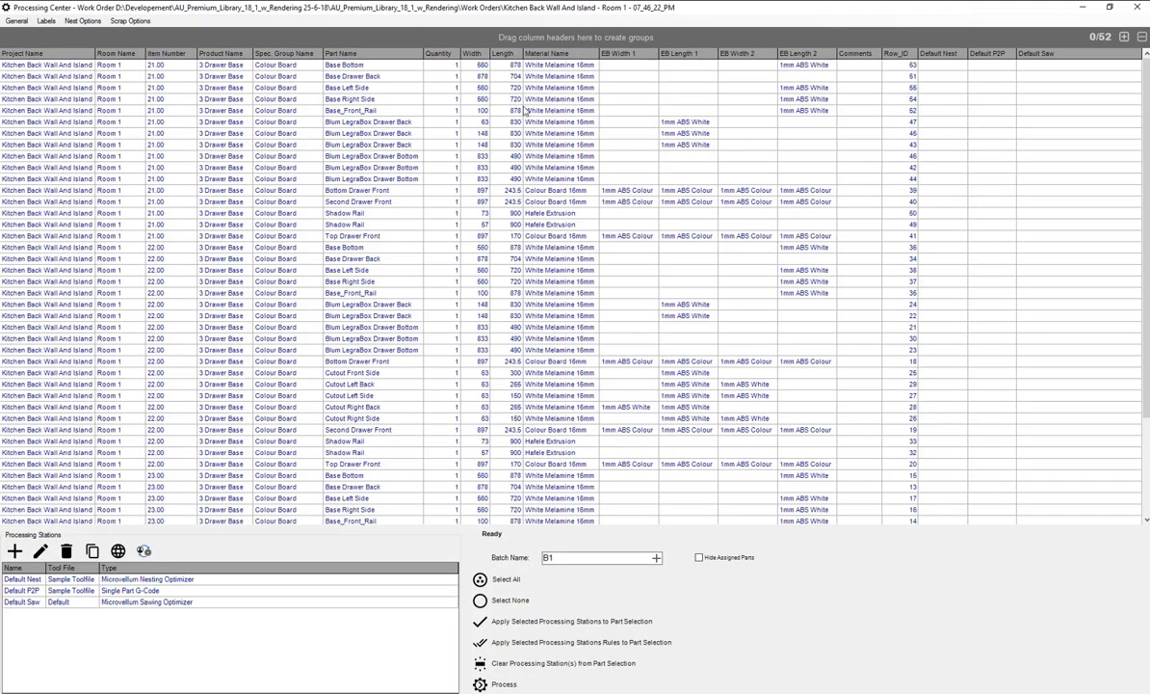
# - Sort the parts list by material name and assign all parts to the Default Nest processing station
pyautogui.click(551, 54)
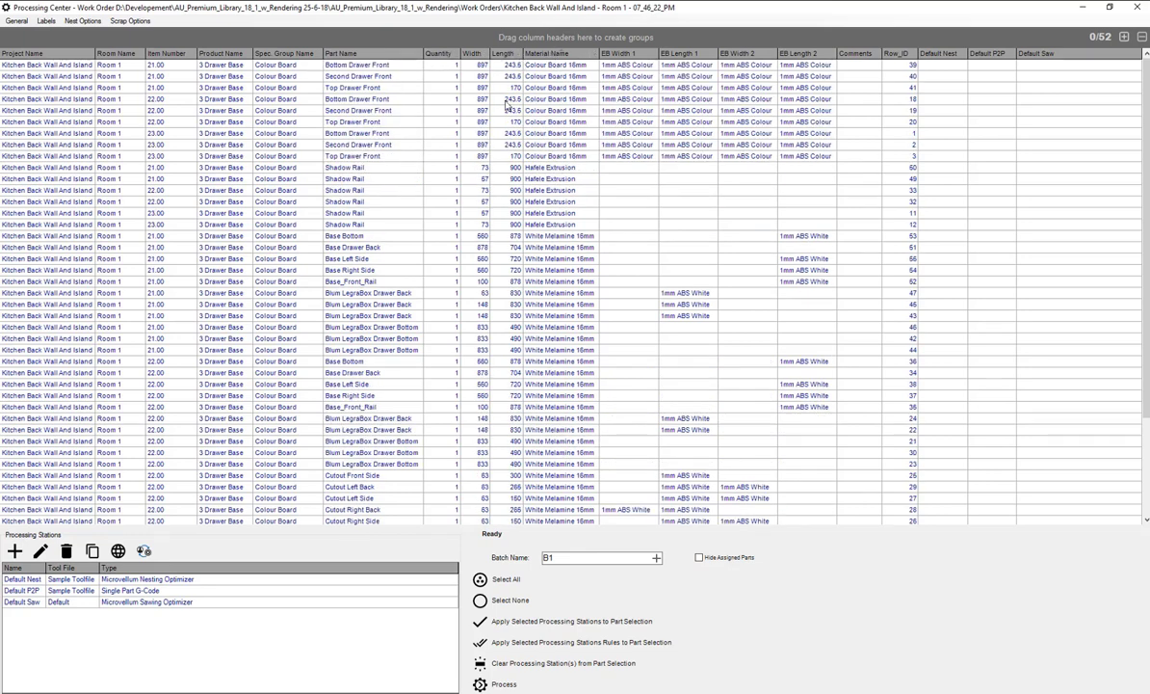
pyautogui.click(30, 581)
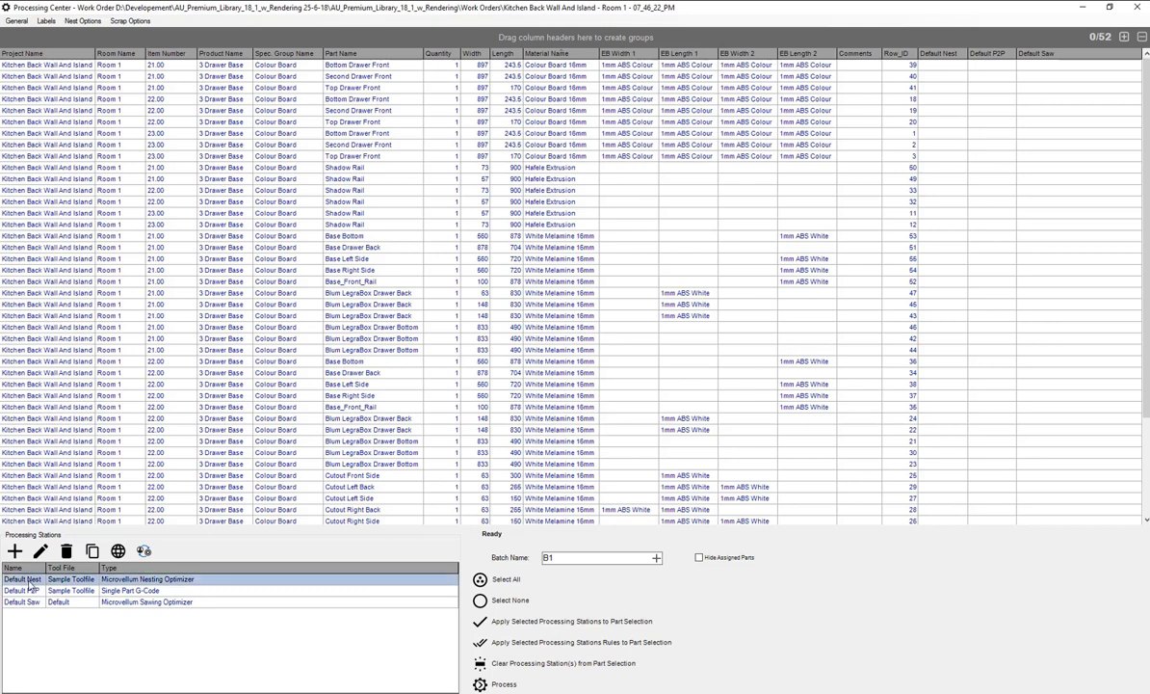
pyautogui.click(502, 580)
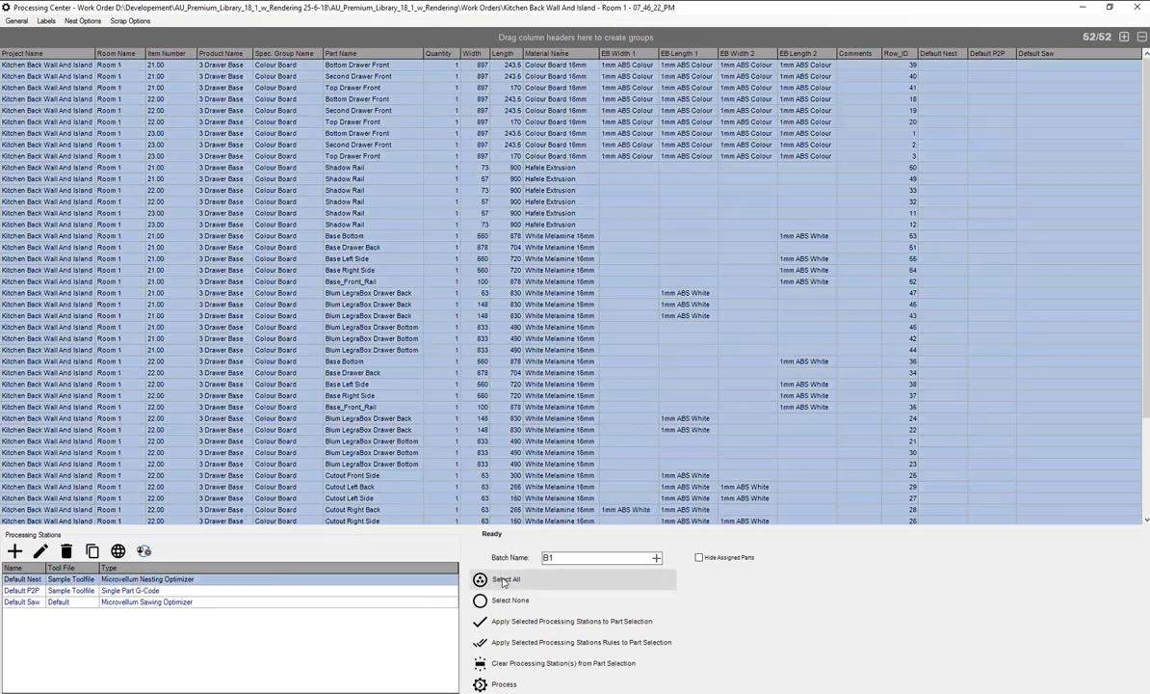
pyautogui.click(565, 622)
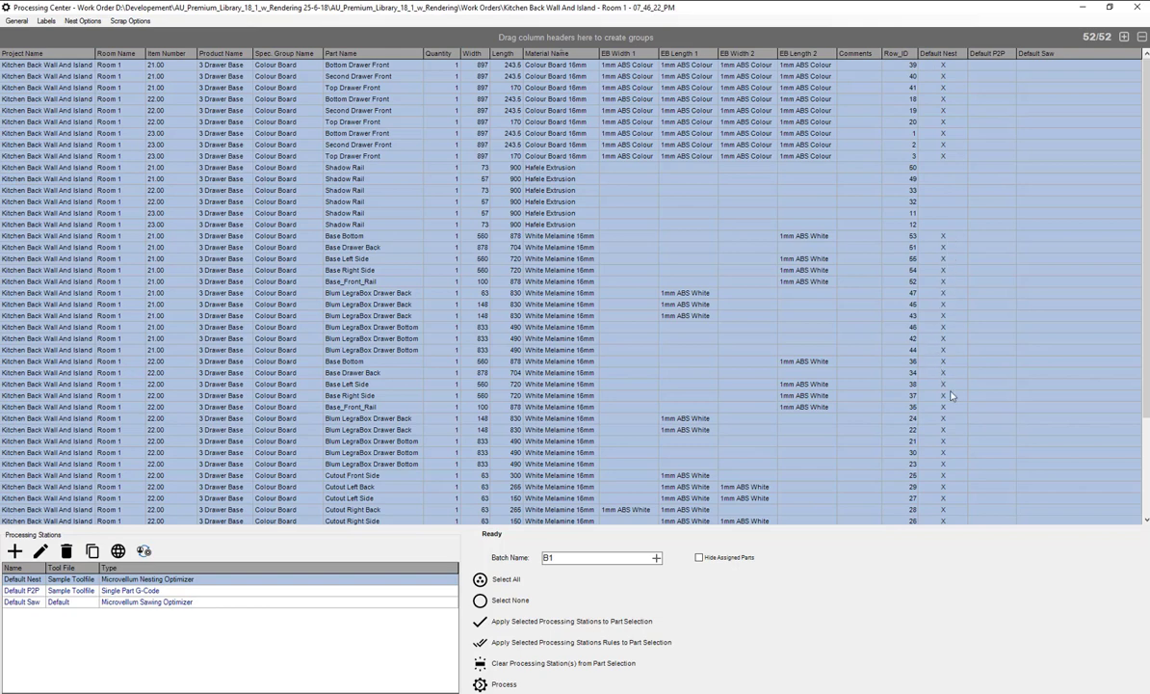
# - Process batch B1, allowing all parts with only face 6 machining to be flipped
pyautogui.click(503, 684)
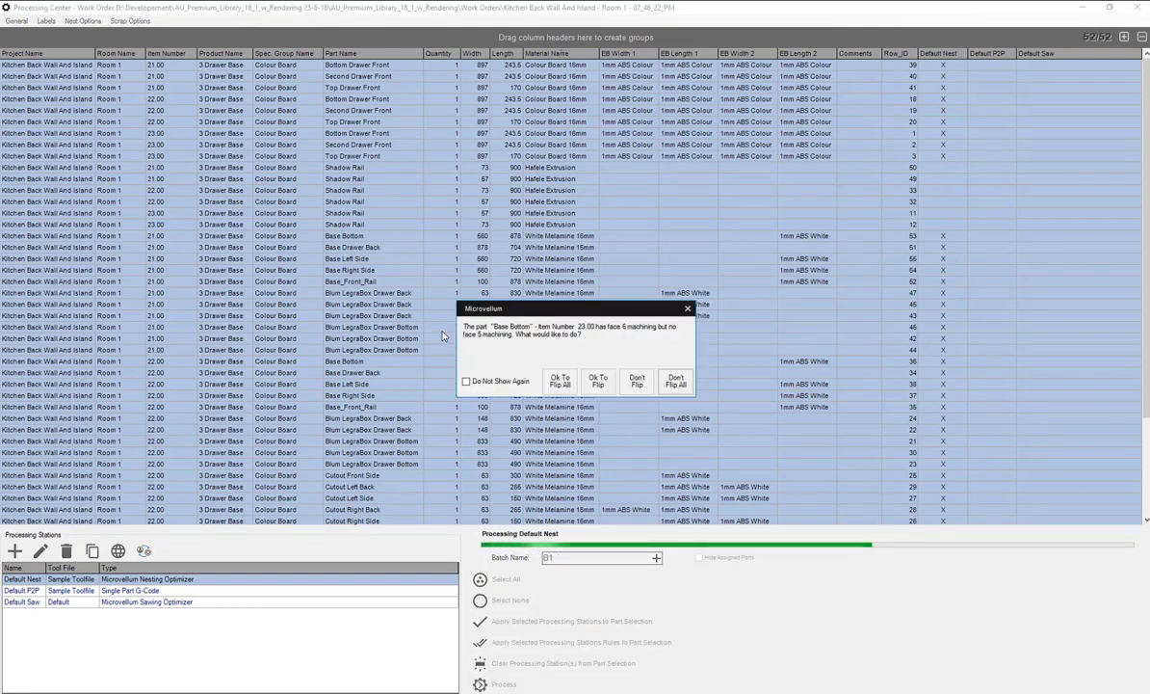
pyautogui.click(564, 385)
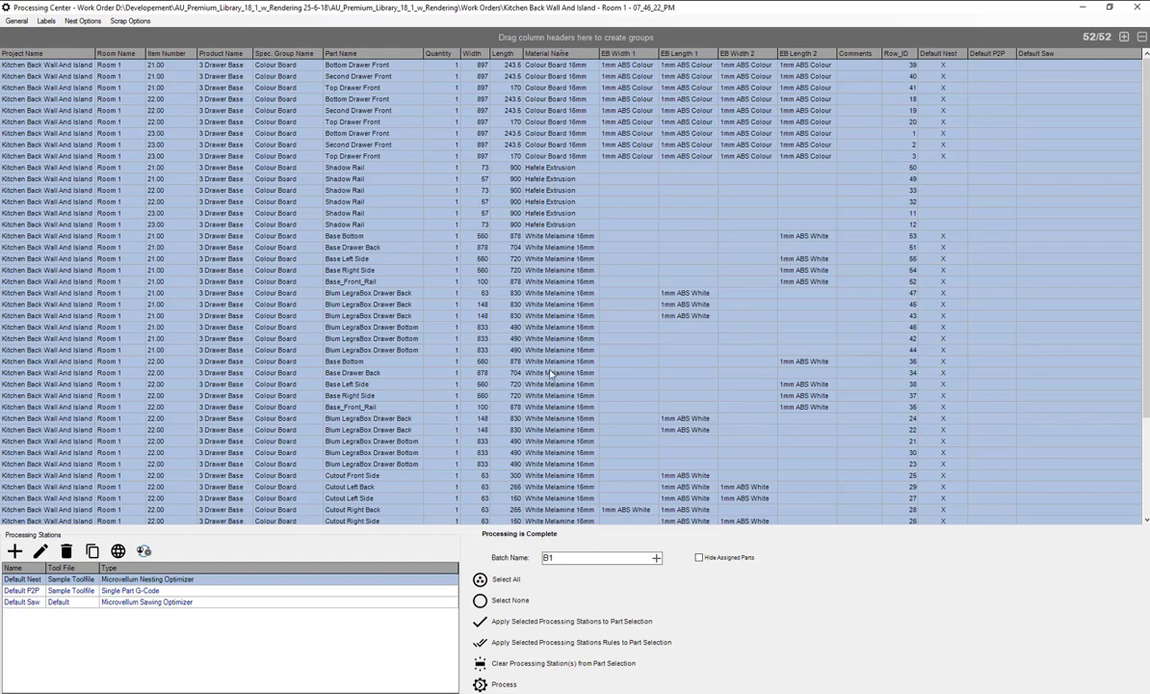
# - Preview the AU Nesting Optimization Report for batch B1, examine the White Melamine 16mm sheet layouts on its pages, and close it
pyautogui.click(16, 21)
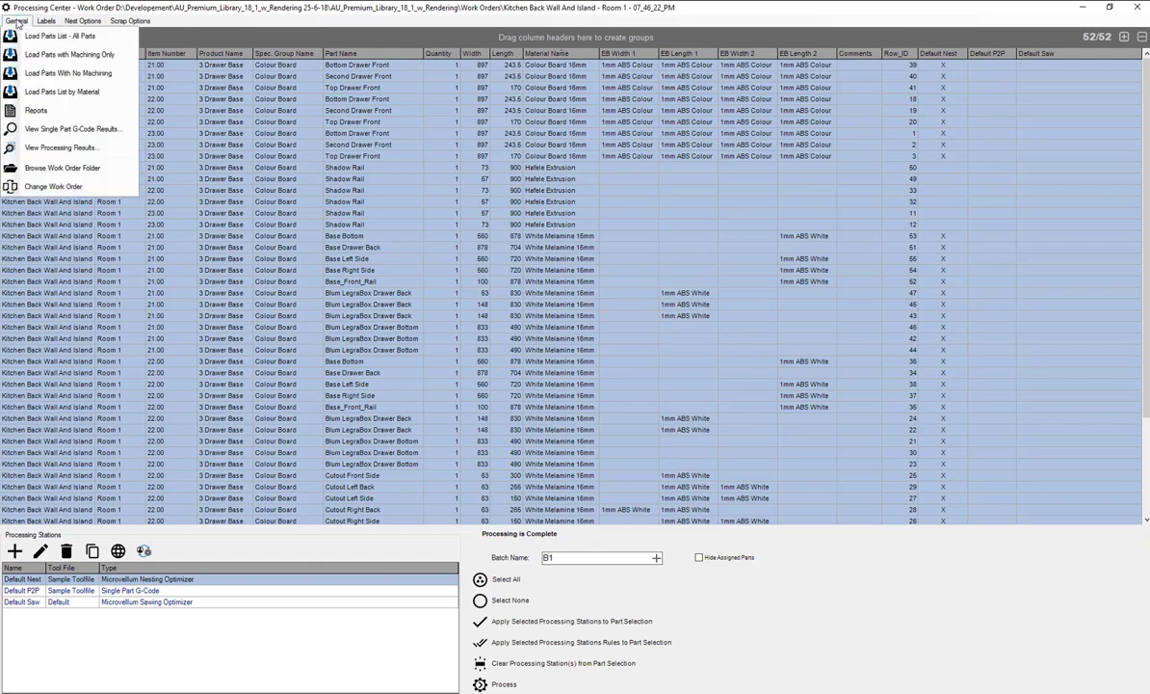
pyautogui.click(36, 110)
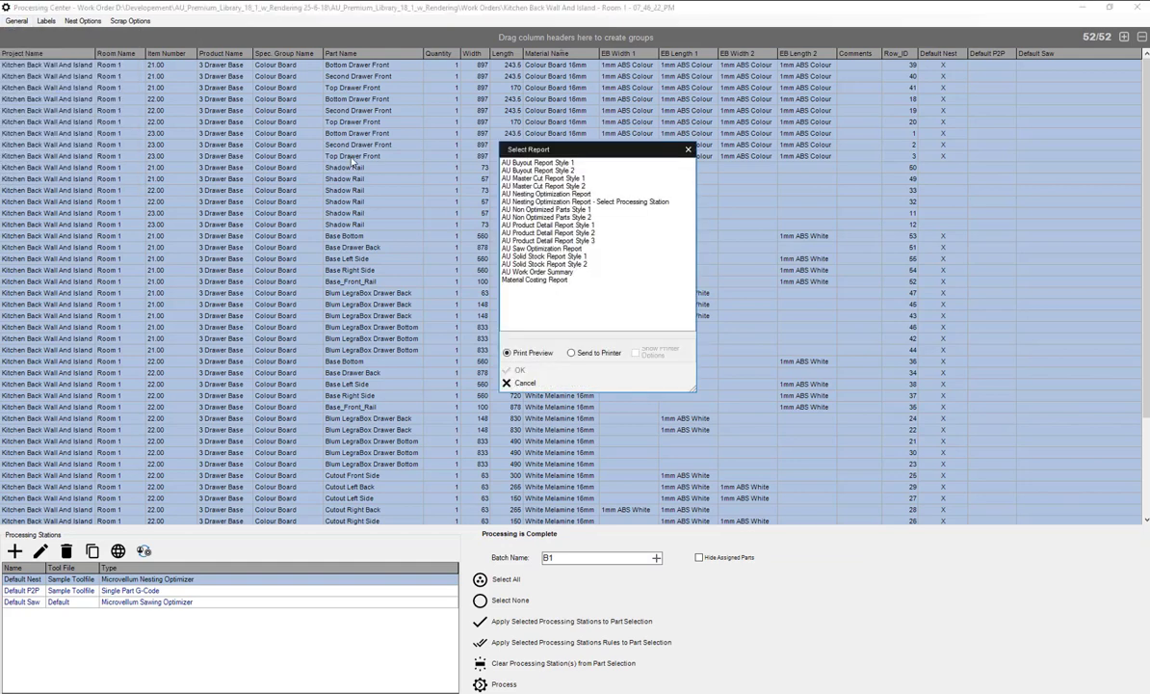
pyautogui.click(535, 194)
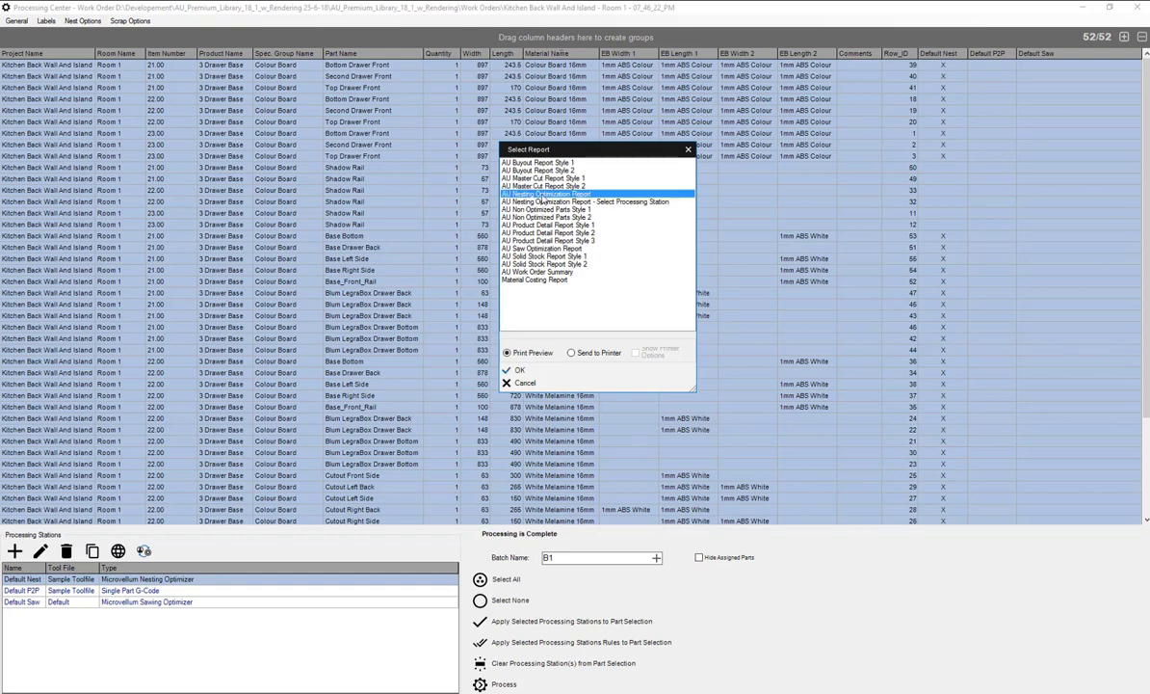
pyautogui.click(519, 370)
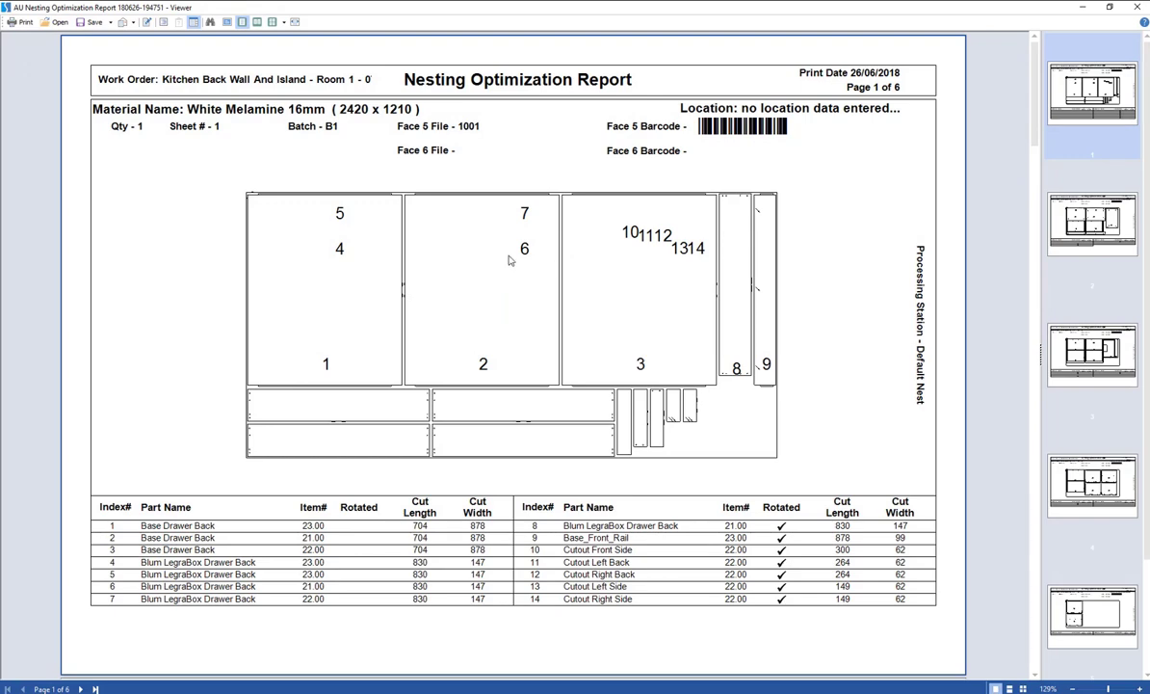
pyautogui.scroll(-8, 485, 281)
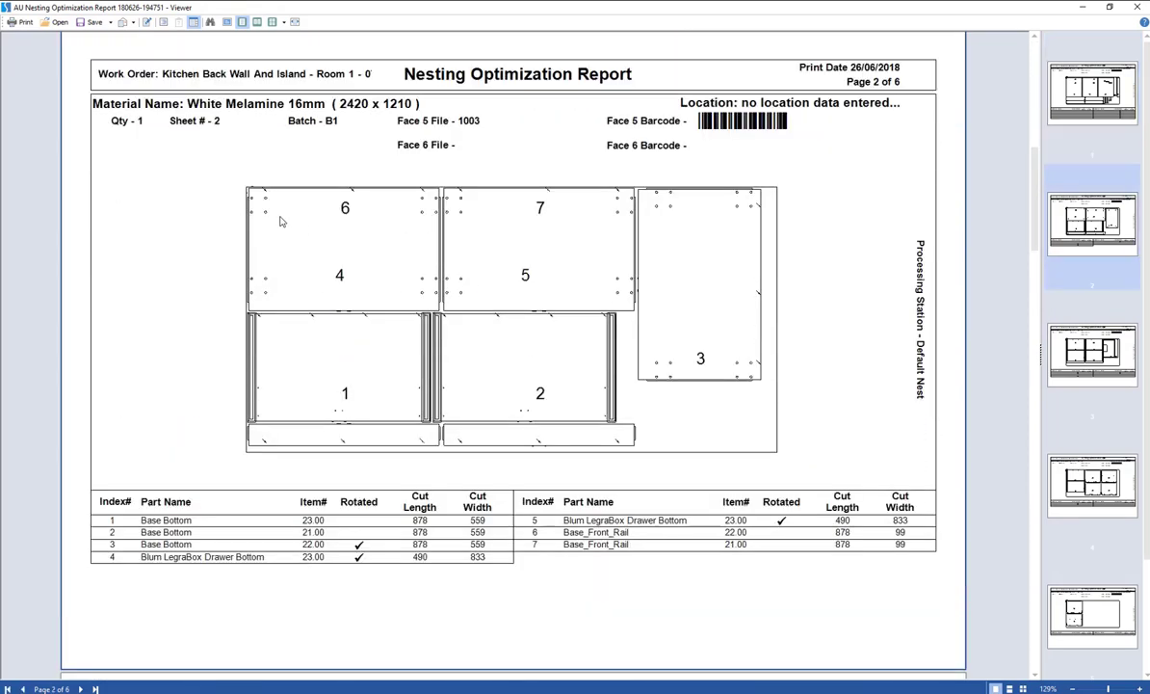
pyautogui.scroll(-8, 339, 429)
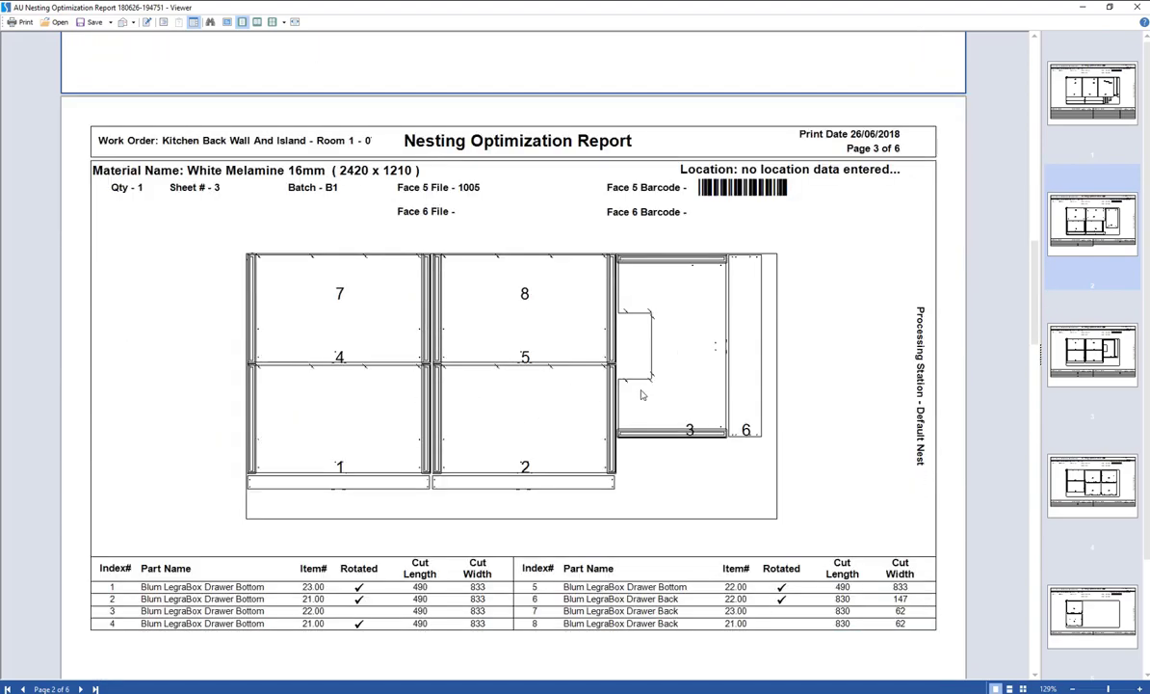
pyautogui.scroll(-8, 642, 394)
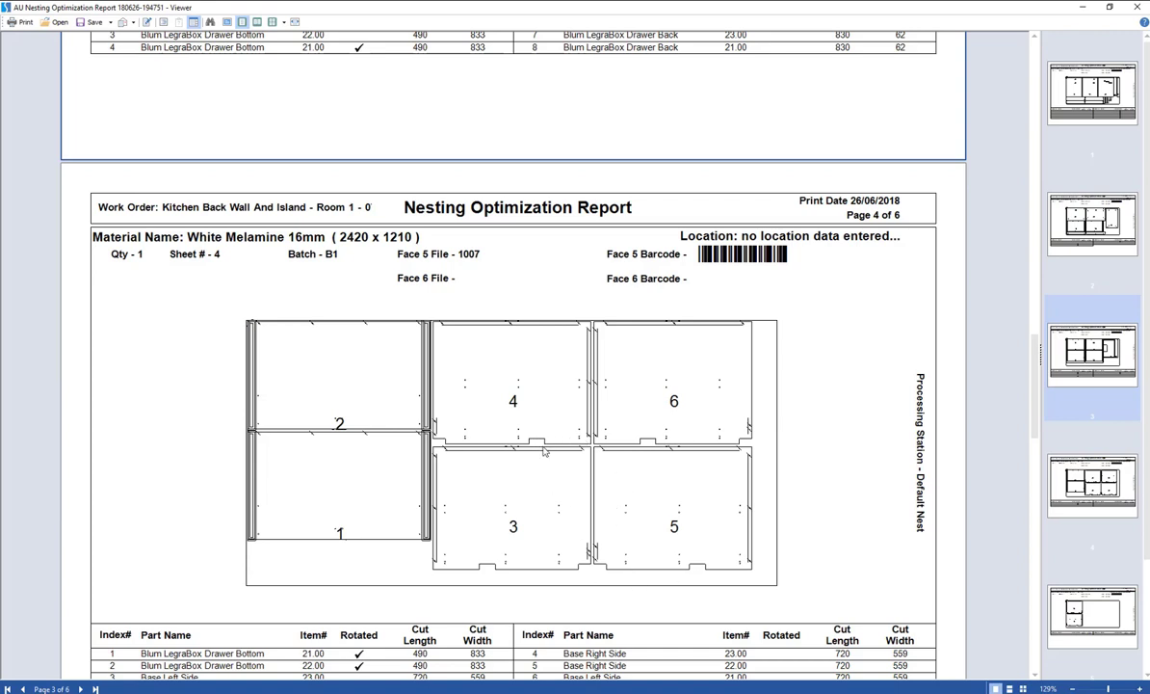
pyautogui.scroll(-1, 702, 575)
pyautogui.click(1144, 9)
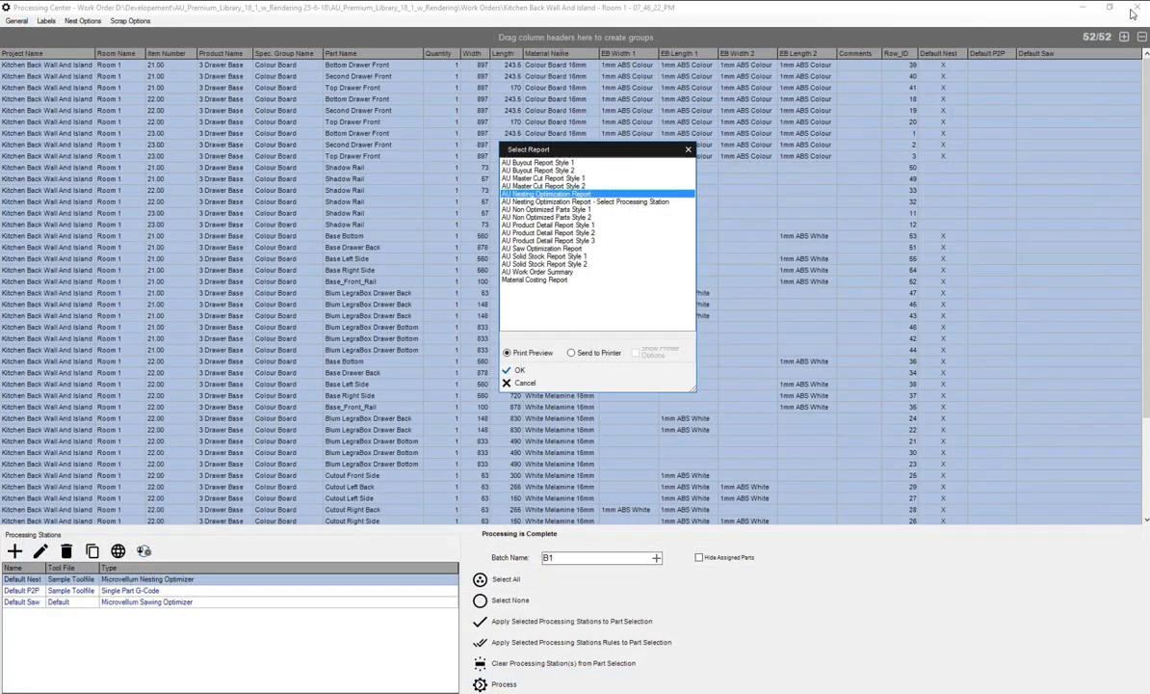
# - Preview AU Product Detail Report Style 2, review the drawer bases' part lists and drawing views, and close it
pyautogui.click(555, 233)
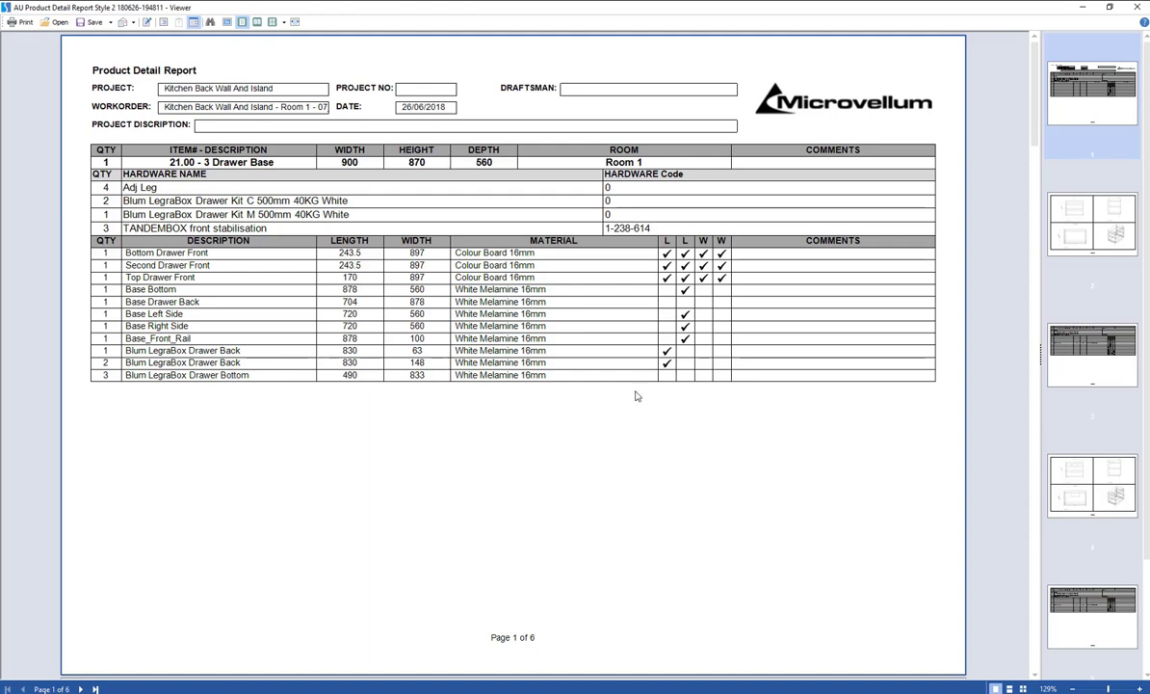
pyautogui.scroll(-10, 552, 421)
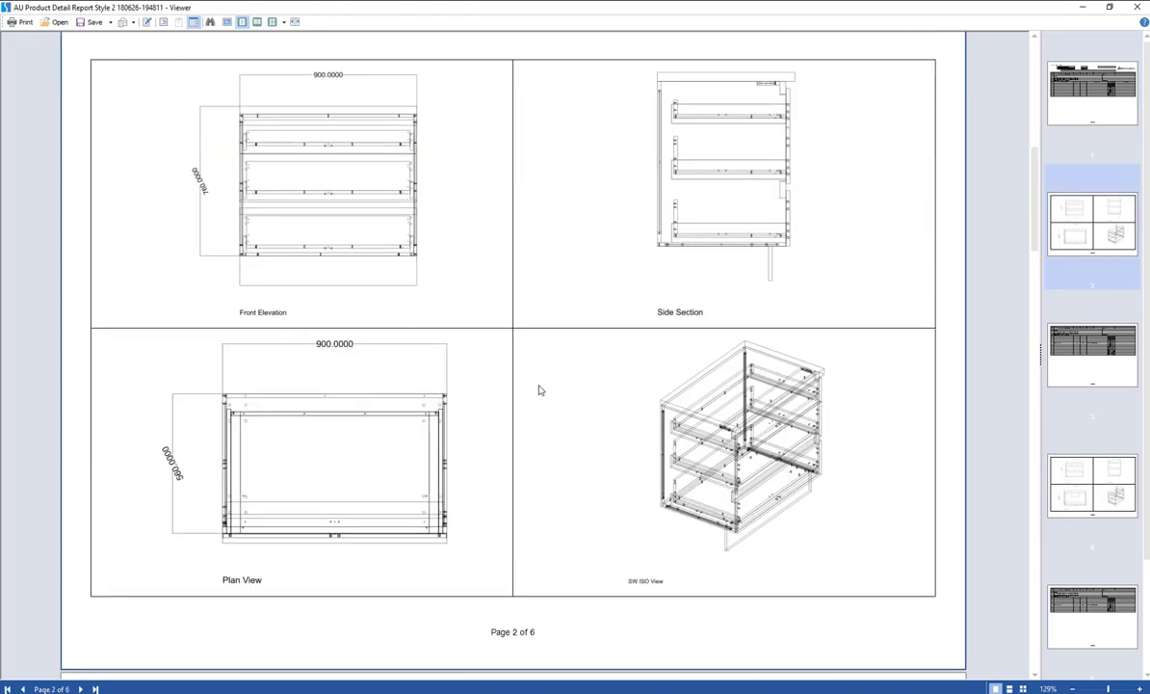
pyautogui.scroll(-12, 361, 328)
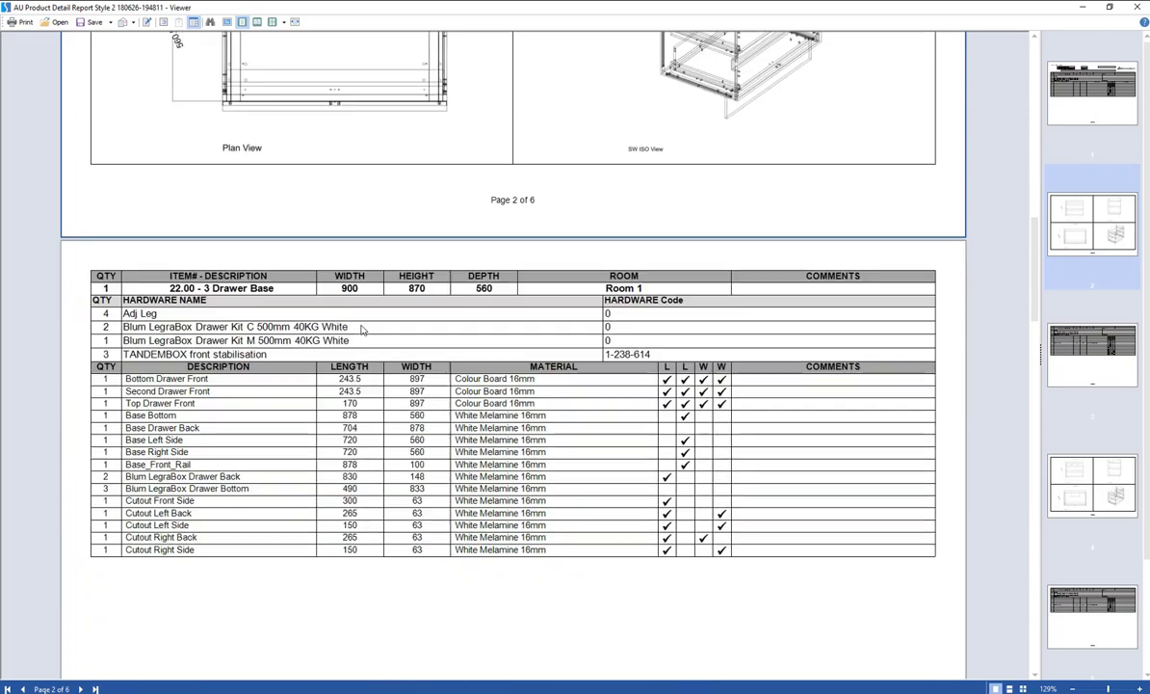
pyautogui.scroll(-4, 361, 330)
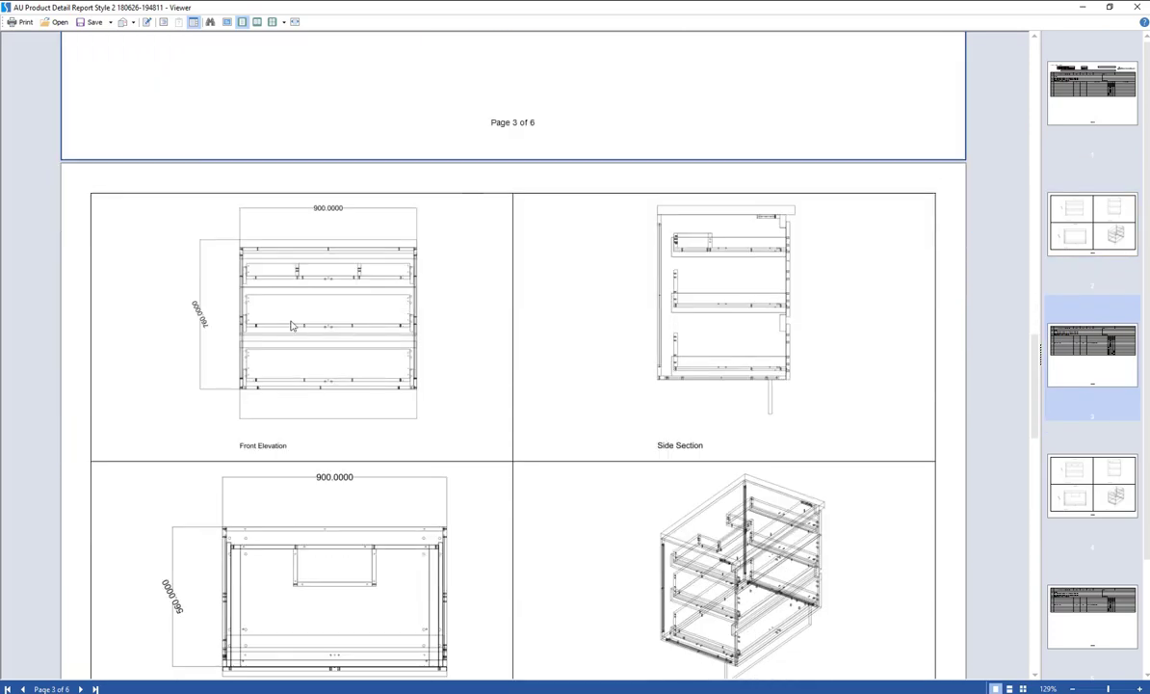
pyautogui.scroll(-1, 336, 555)
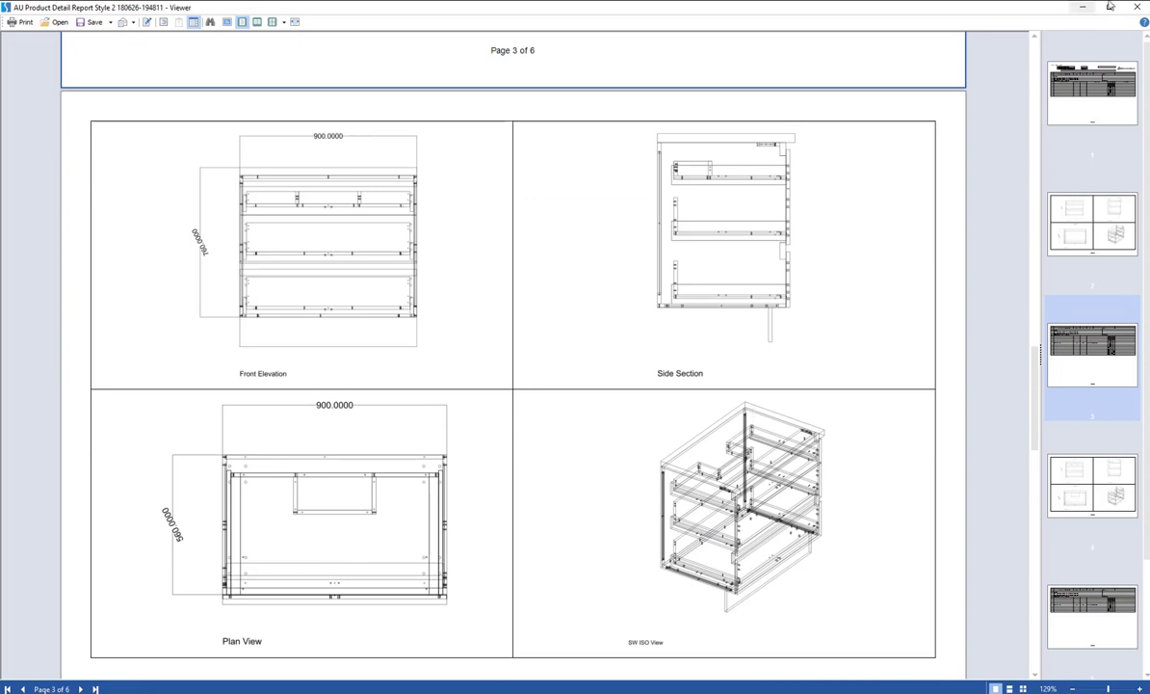
pyautogui.click(1137, 6)
# - Preview the AU Work Order Summary, check its product, material and hardware totals, and close it
pyautogui.click(529, 272)
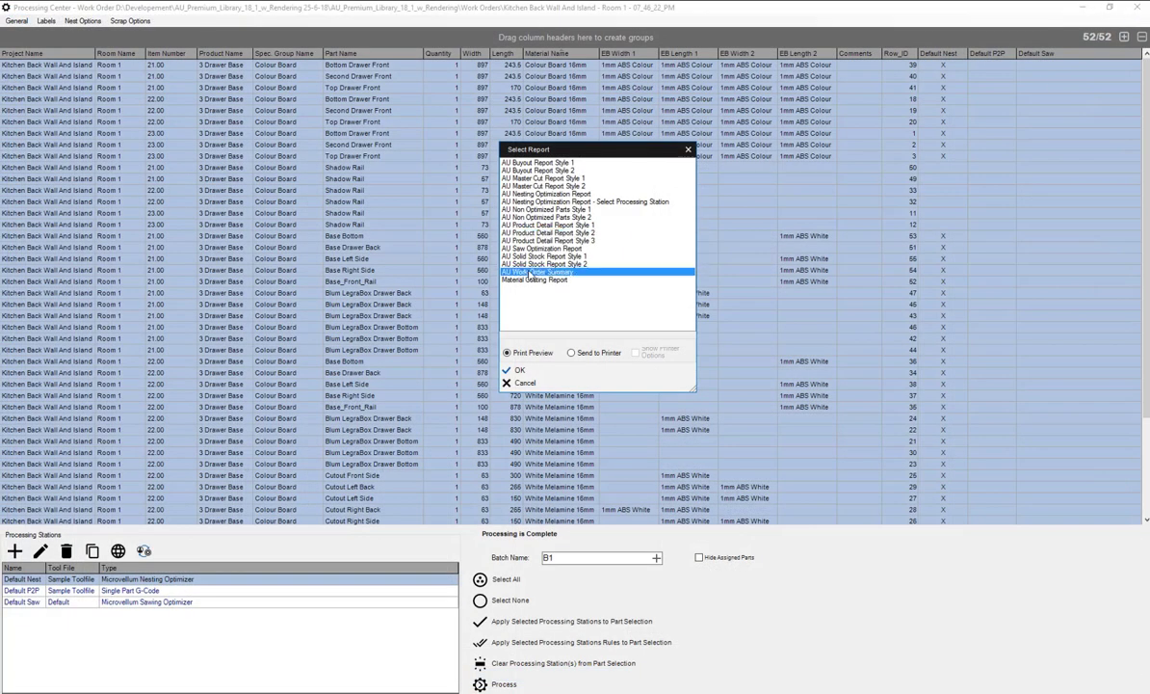
pyautogui.click(520, 370)
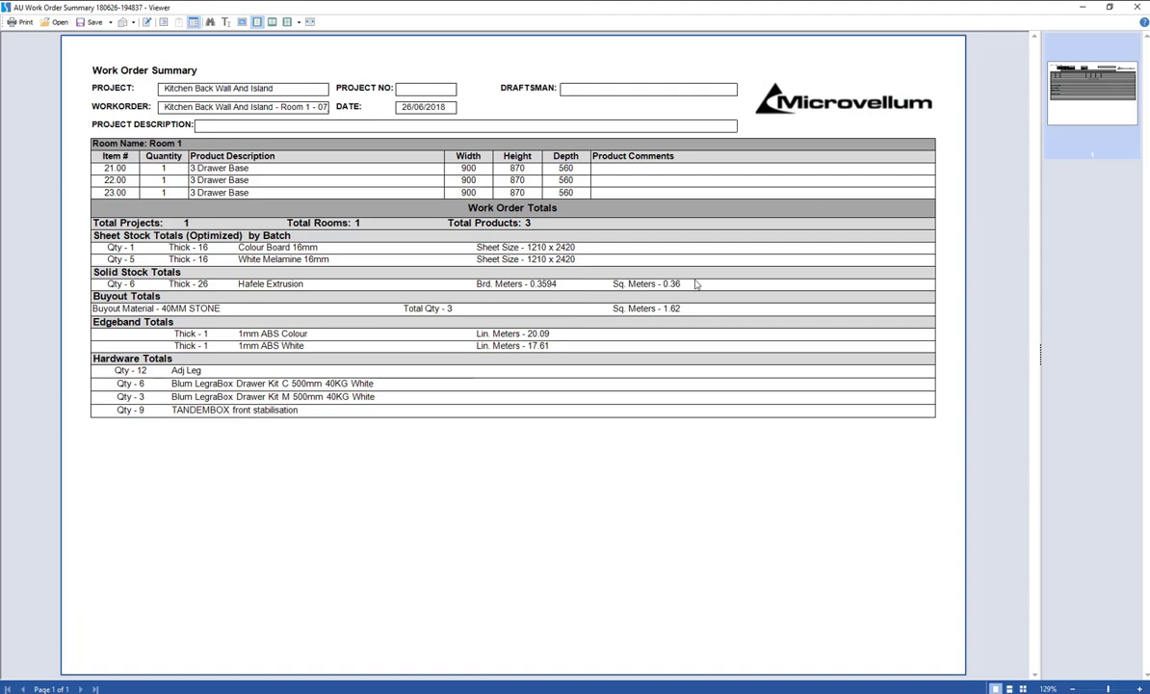
pyautogui.click(1136, 7)
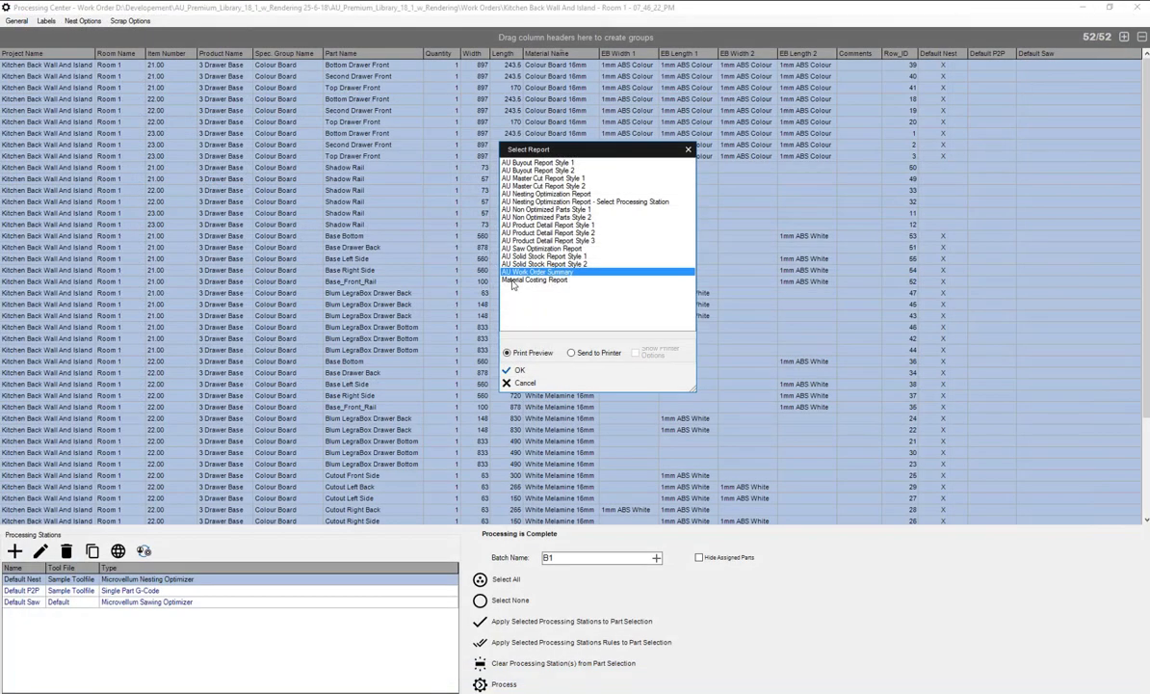
# - Choose the Material Costing Report for a print preview of the work order's costs
pyautogui.click(520, 280)
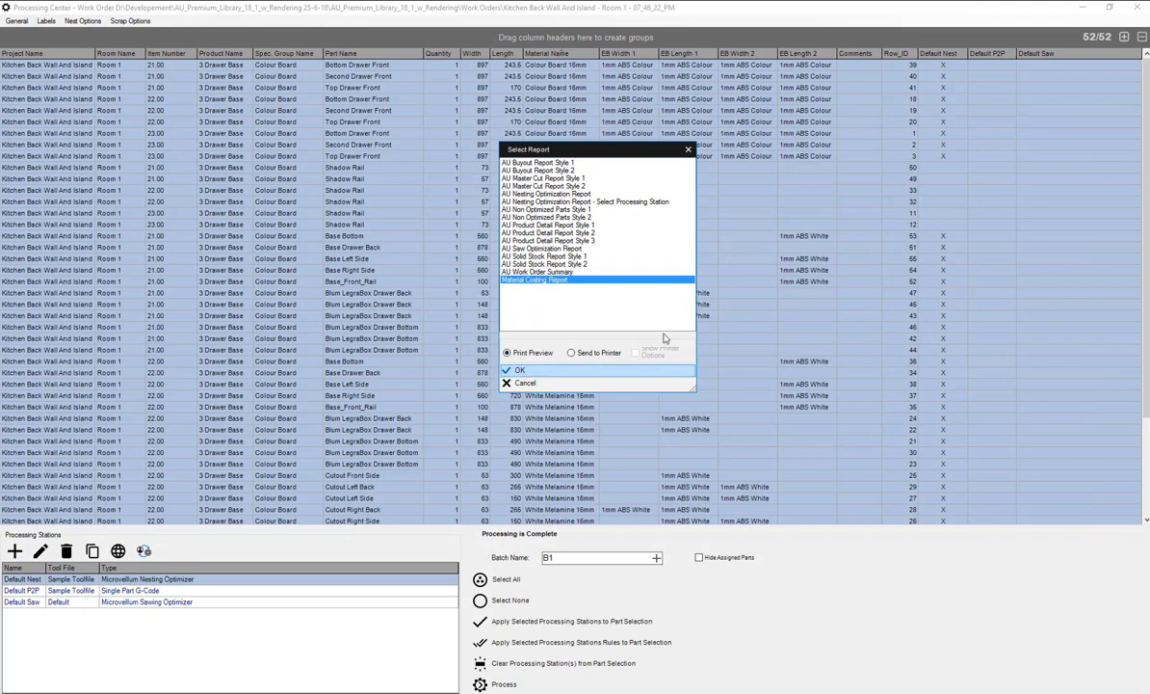